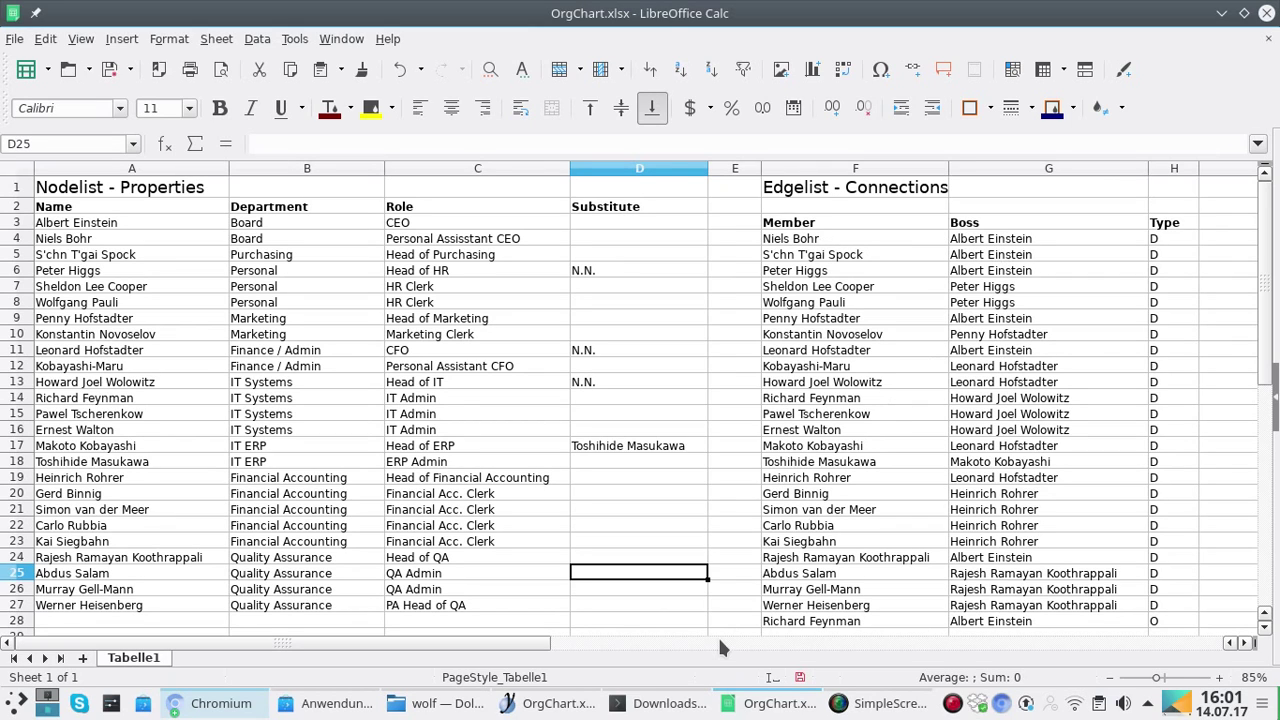
Switch to yEd and import OrgChart.xlsx using the Edge List representation and the preset edge and node data ranges.
key(alt+Tab)
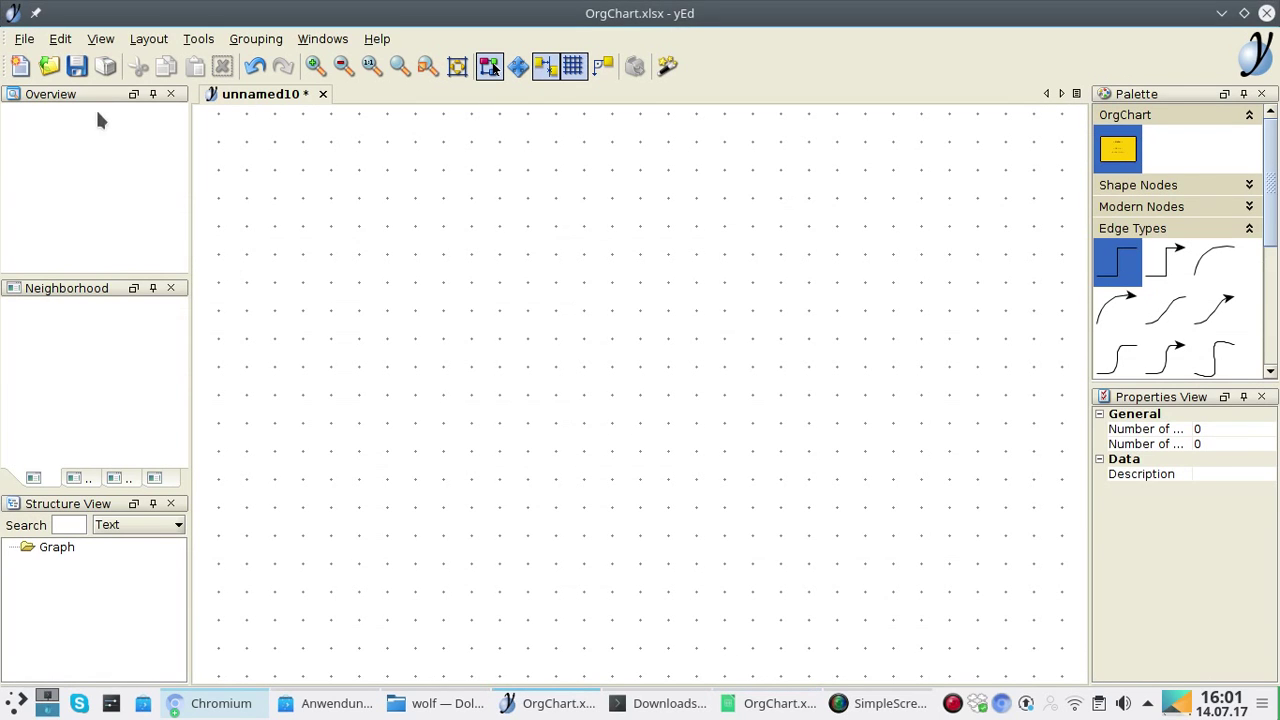
click(49, 67)
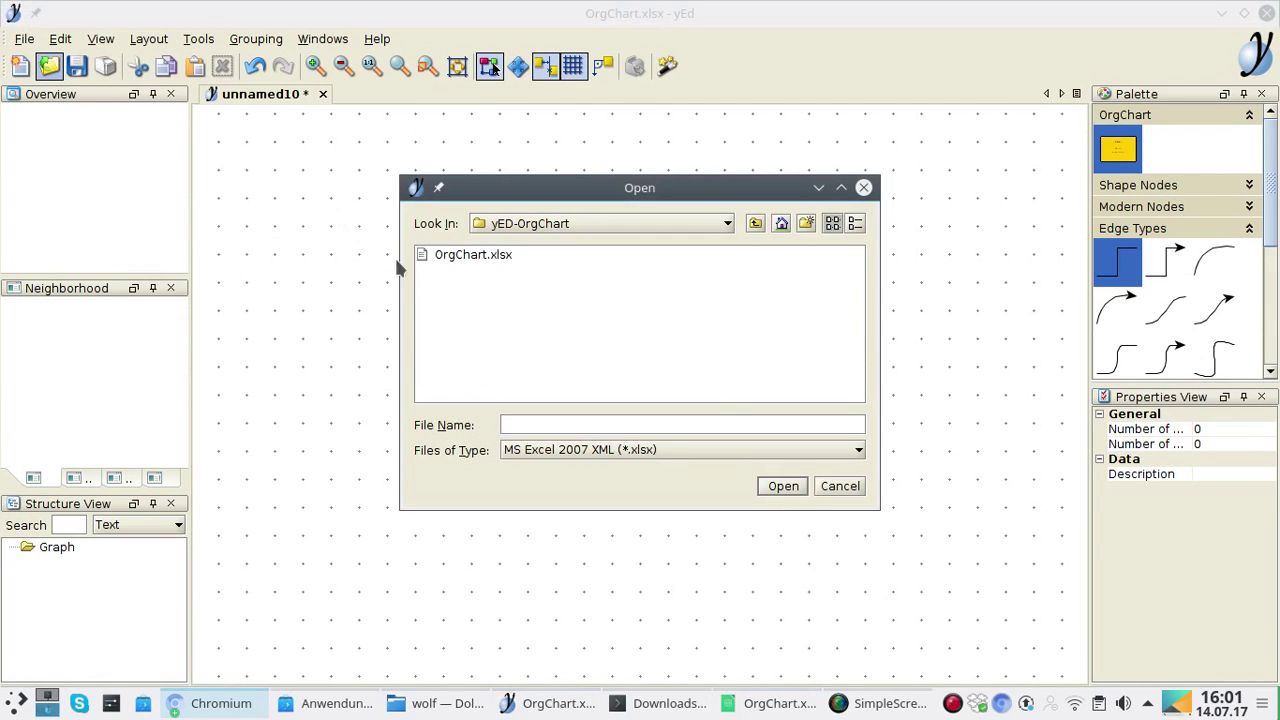
click(468, 256)
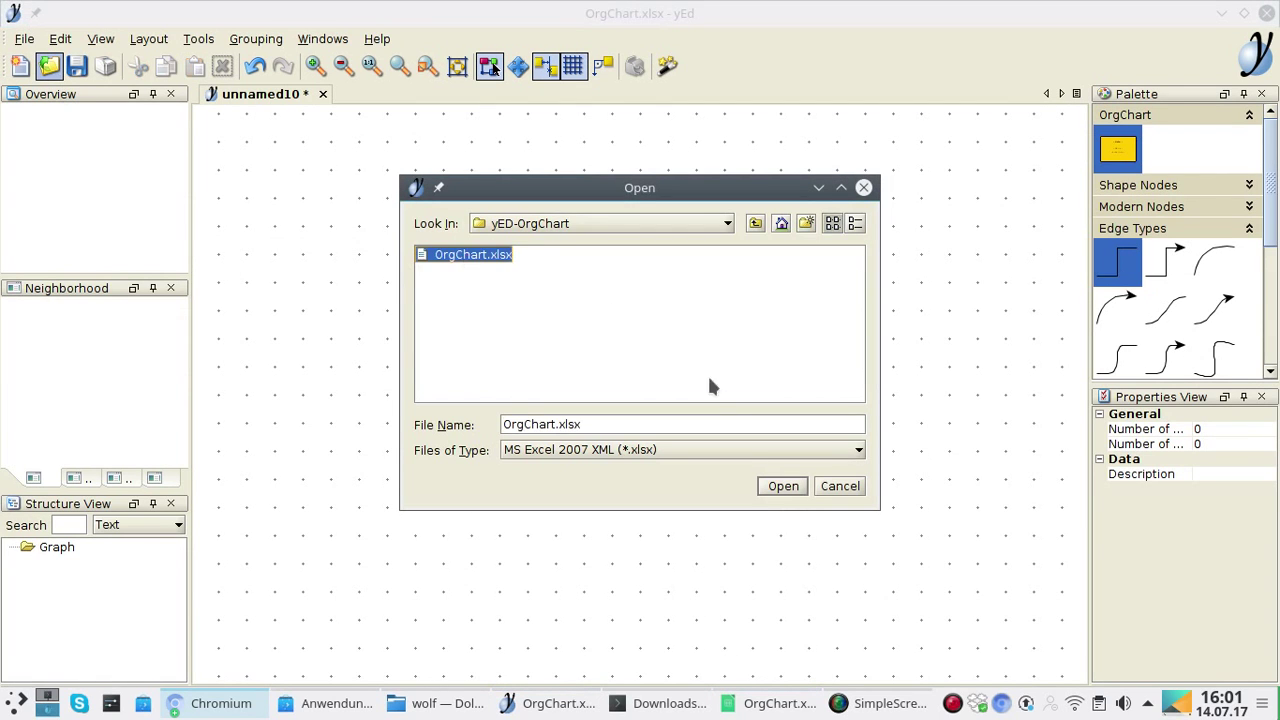
click(776, 488)
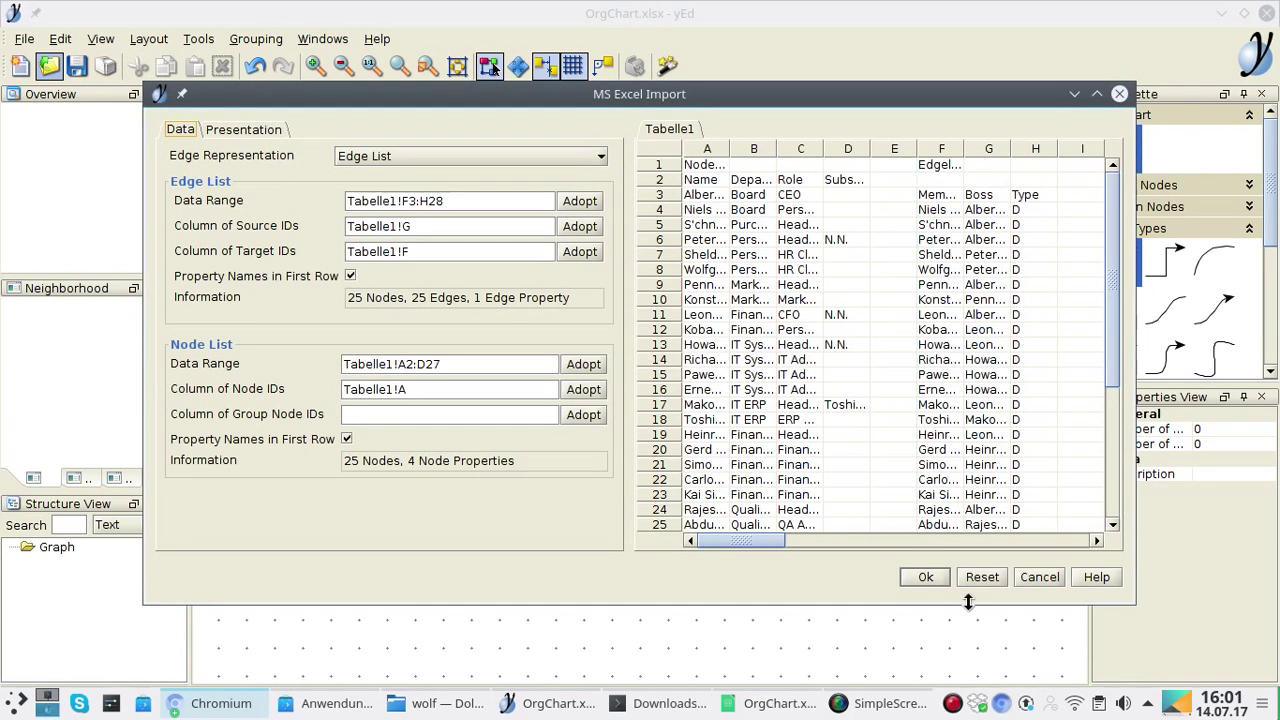
click(926, 578)
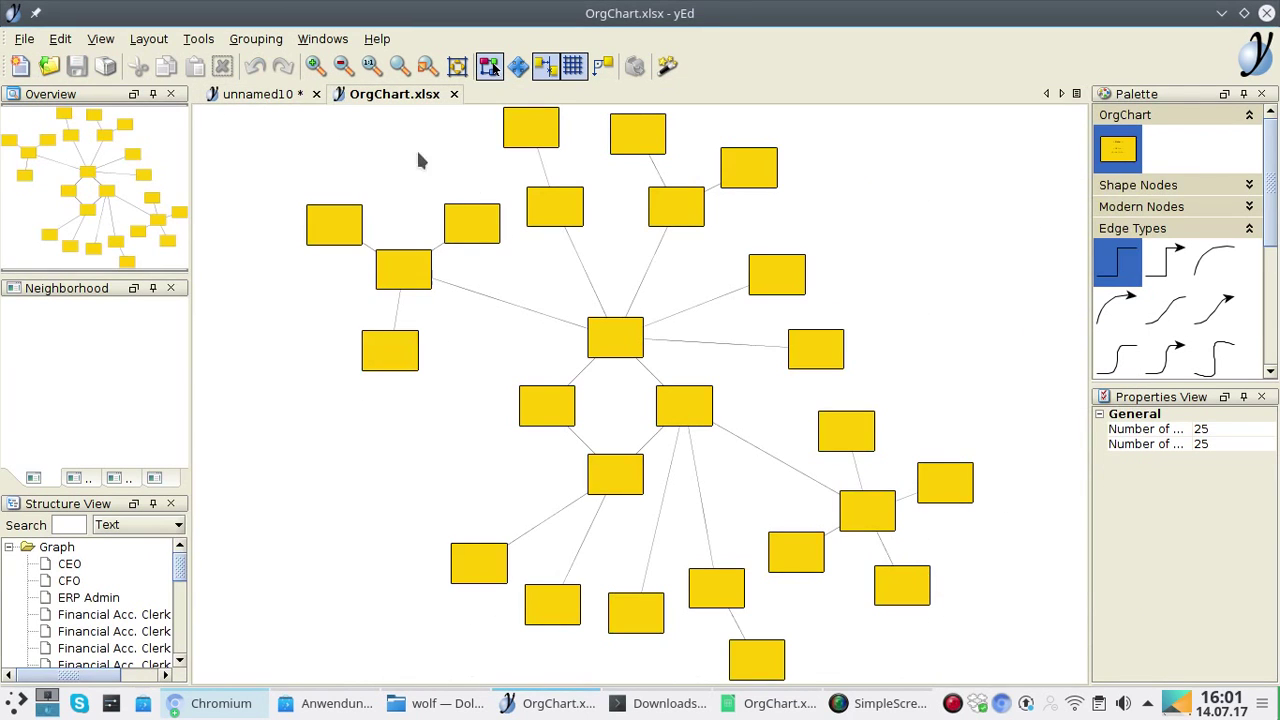
Arrange the imported chart with the Directed tree layout and Orthogonal routing for non-tree edges.
click(145, 47)
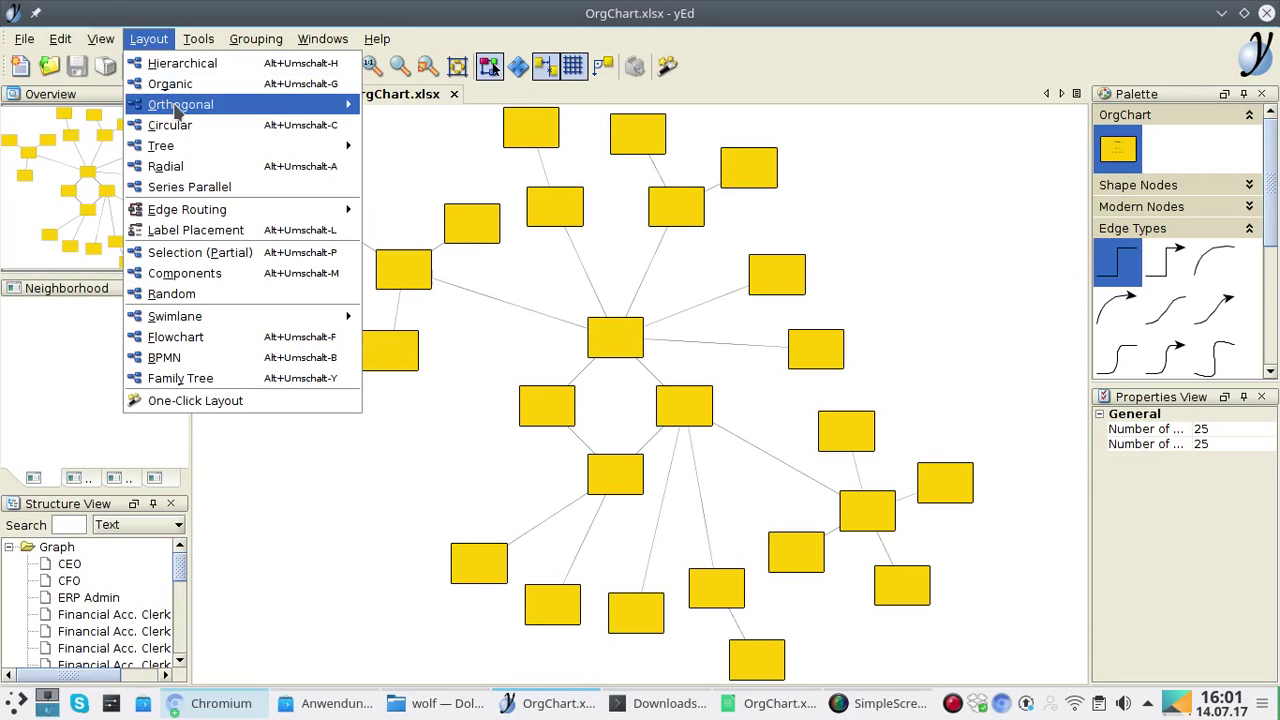
mouse_move(215, 148)
click(396, 150)
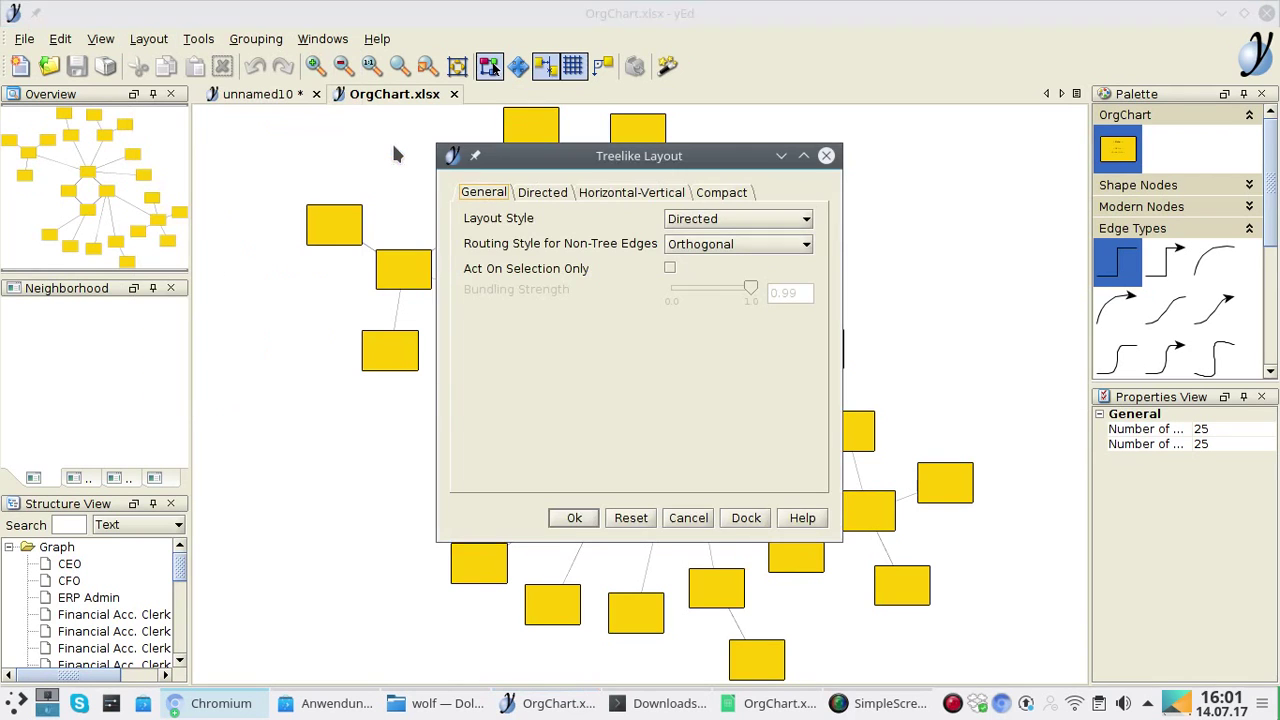
key(Return)
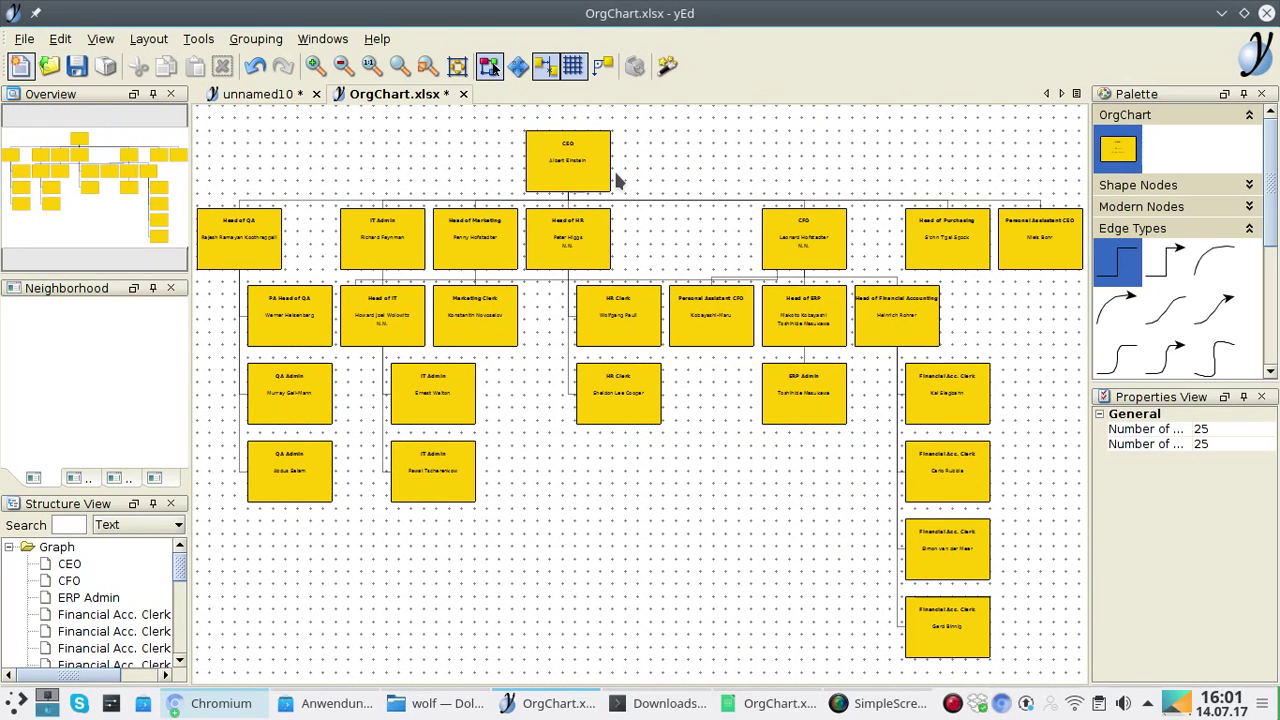
scroll(617, 180, up, 1)
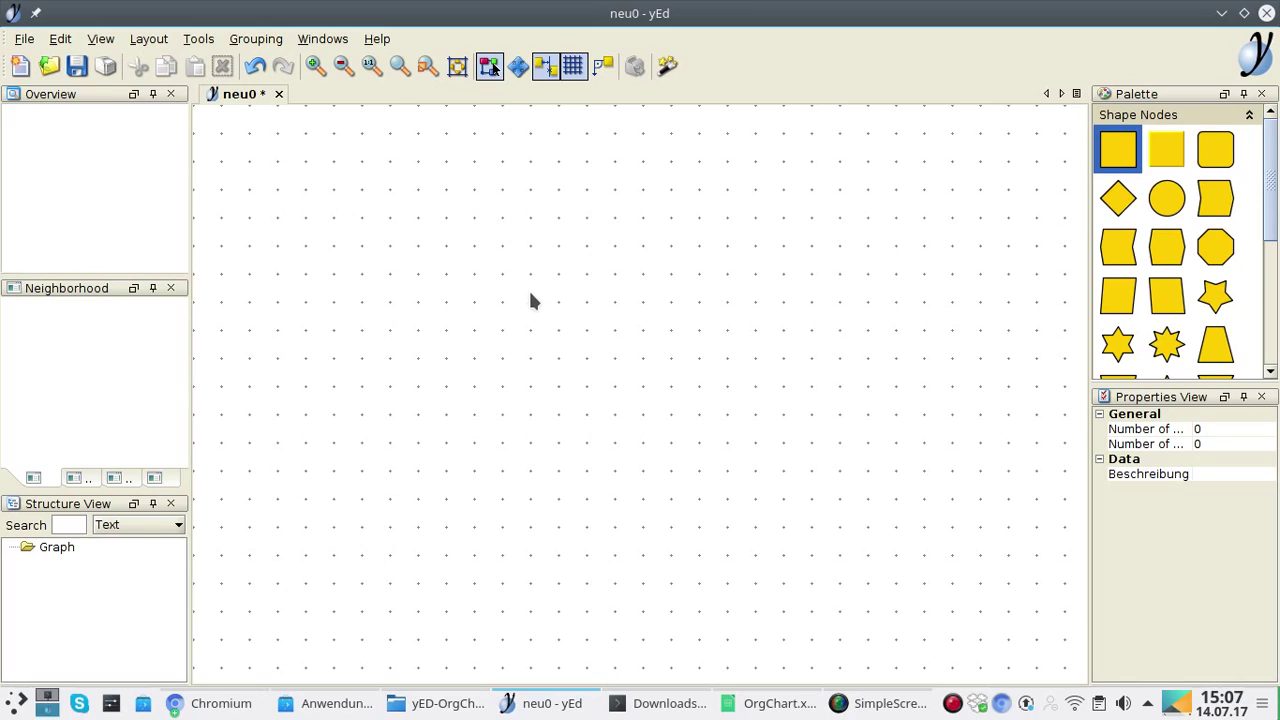
Place one rectangle node on the empty canvas and enlarge it to about 201 wide by 145 high.
drag(558, 291, 548, 276)
click(538, 277)
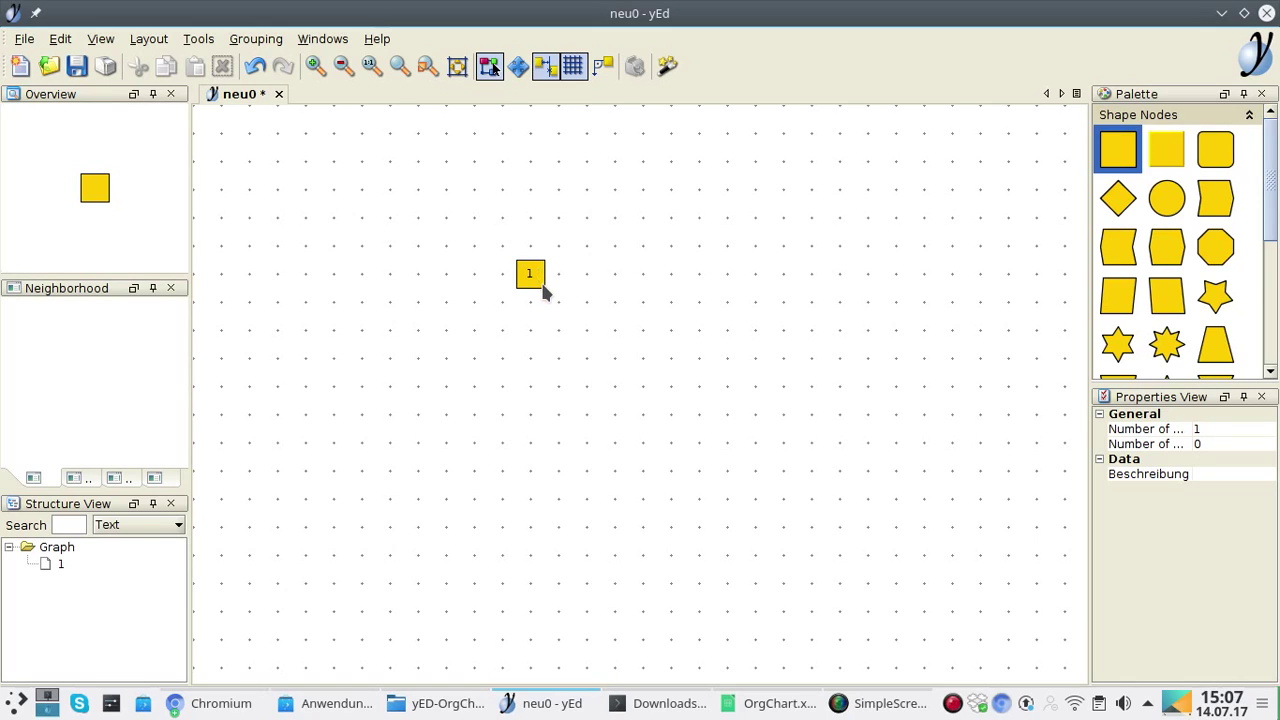
click(543, 285)
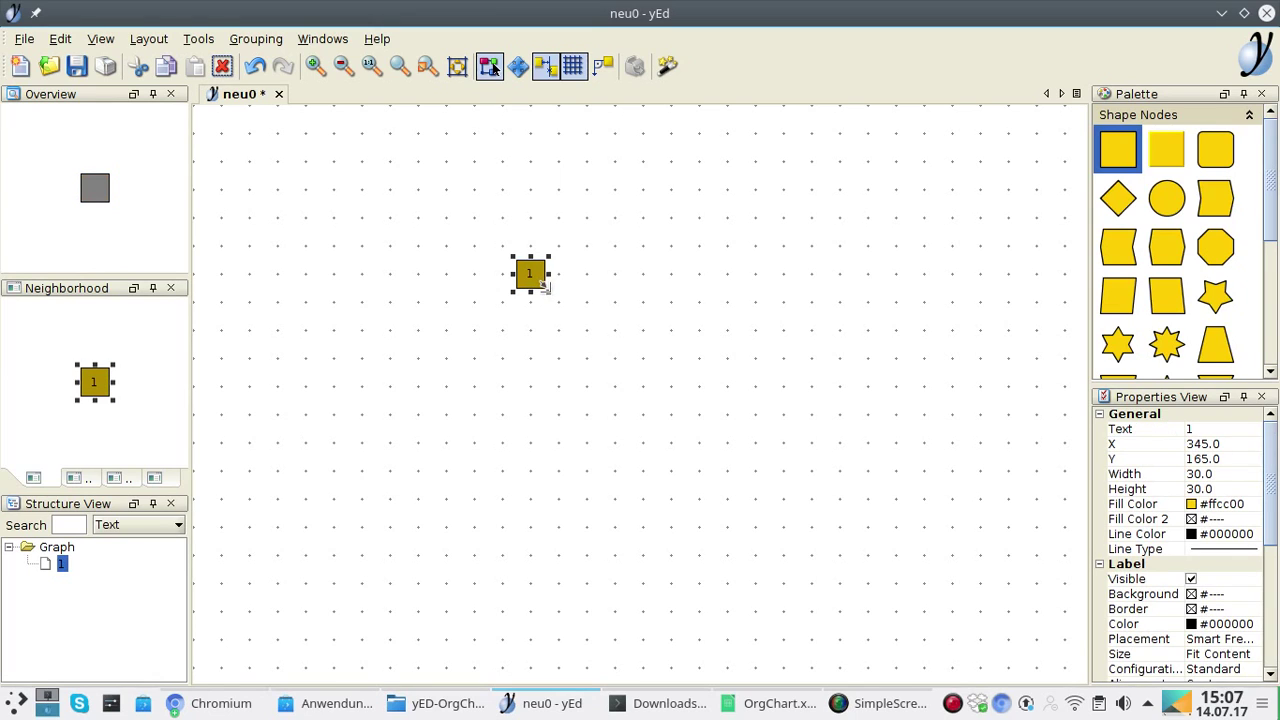
drag(546, 289, 705, 395)
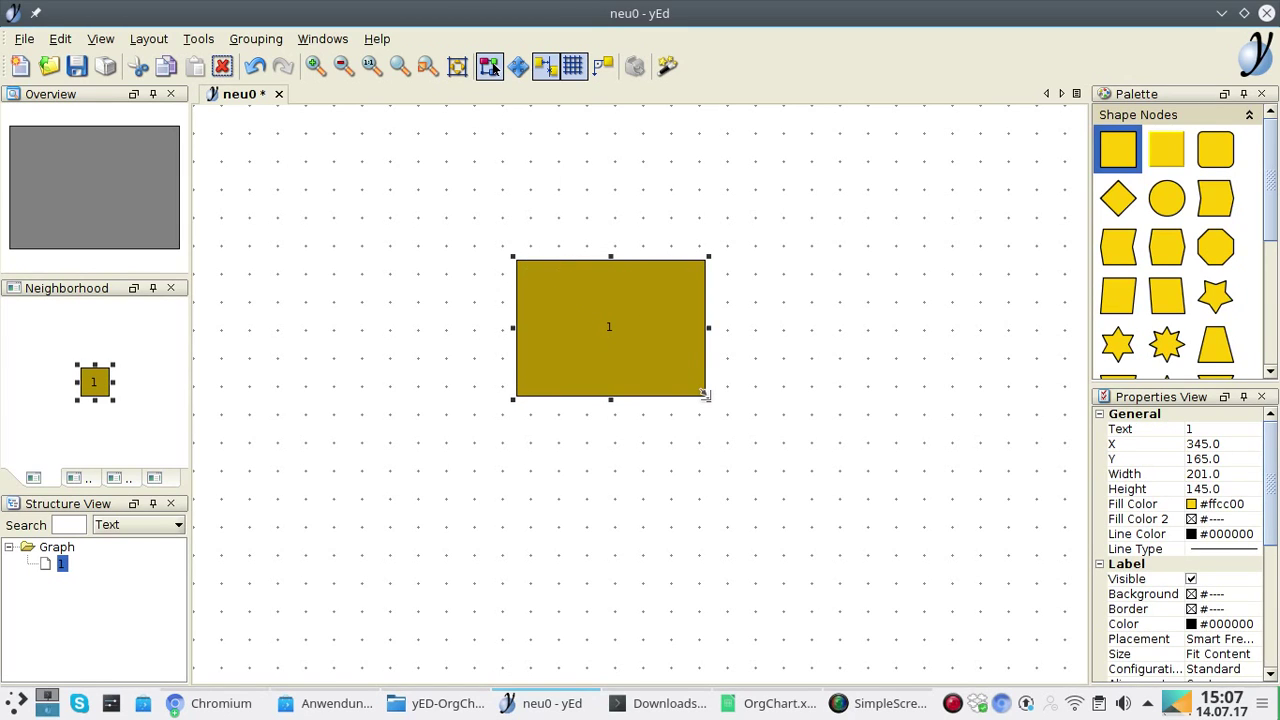
Change the rectangle node's label text to "- Role -".
key(F2)
key(BackSpace)
text(- Role -)
click(951, 452)
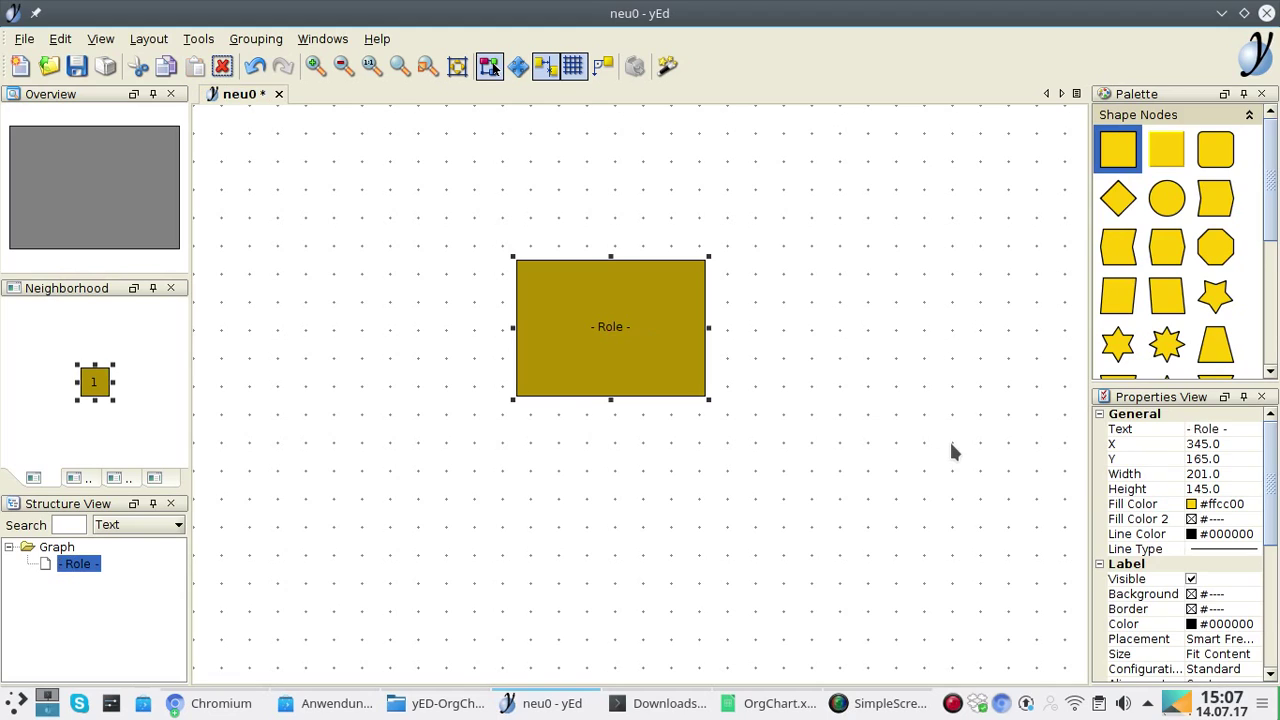
Set the placement of the "- Role -" label to the Internal model with the Top position.
click(604, 325)
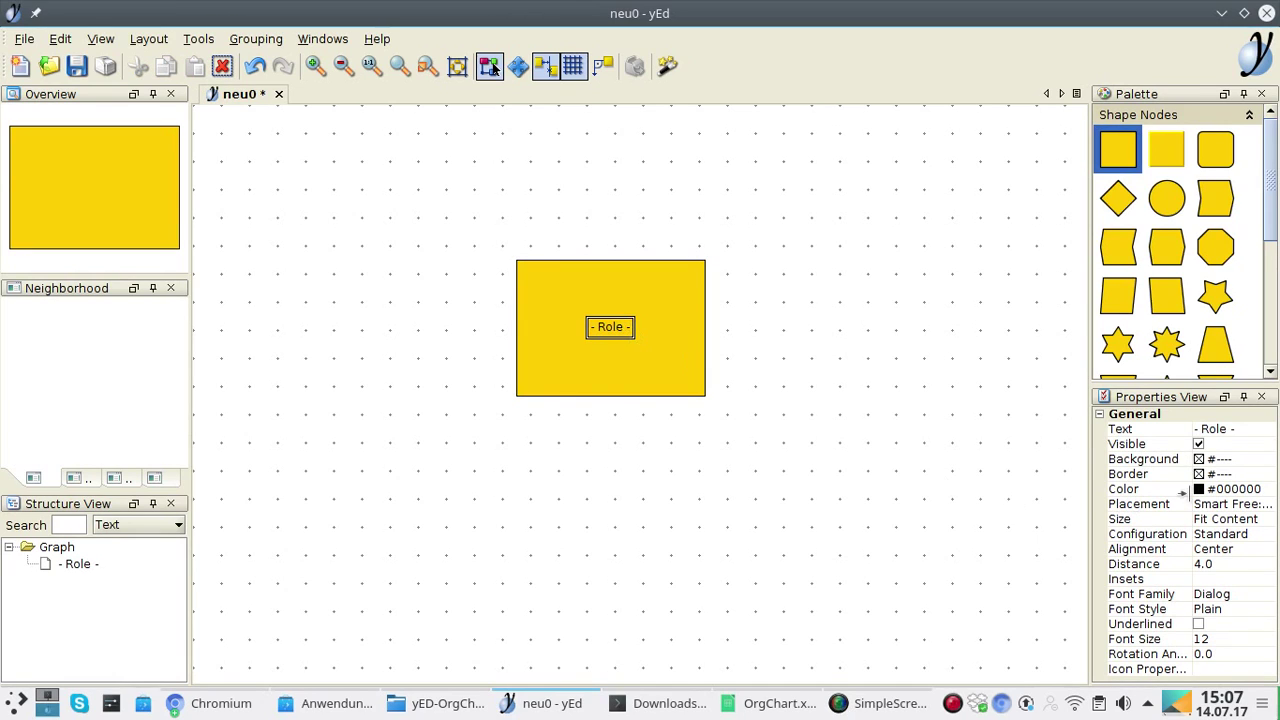
click(1249, 506)
click(1266, 505)
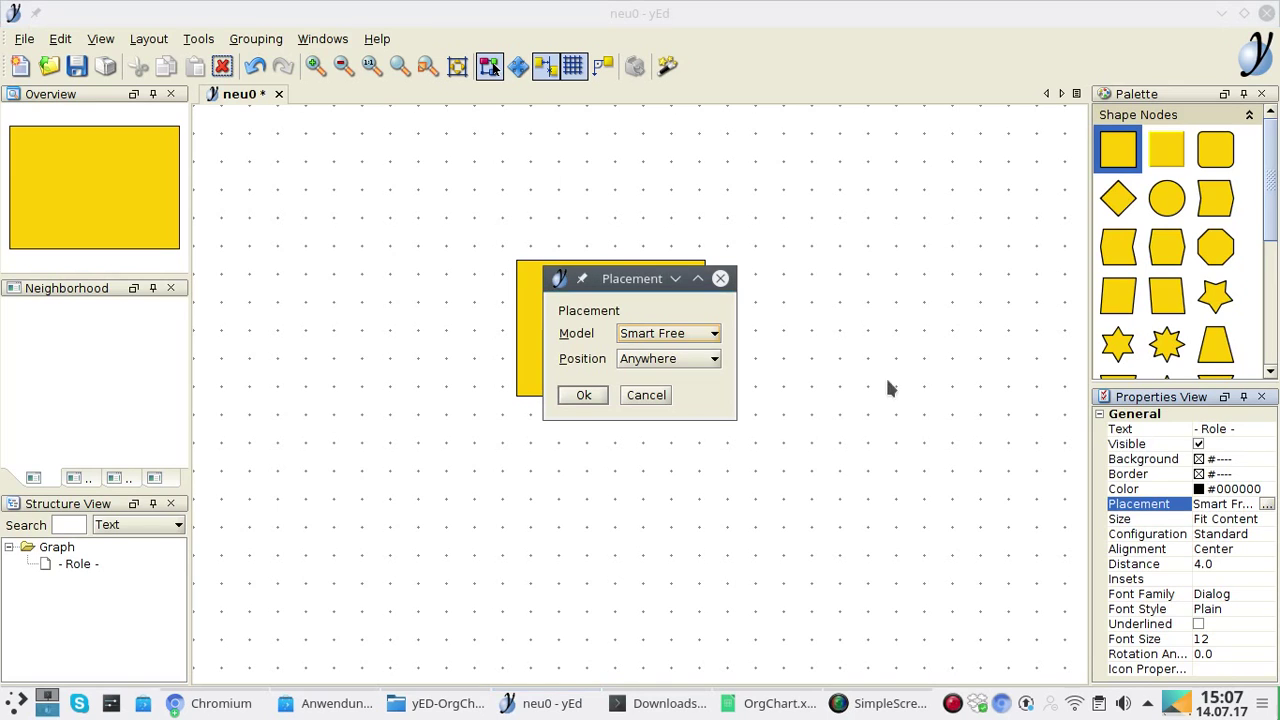
click(714, 334)
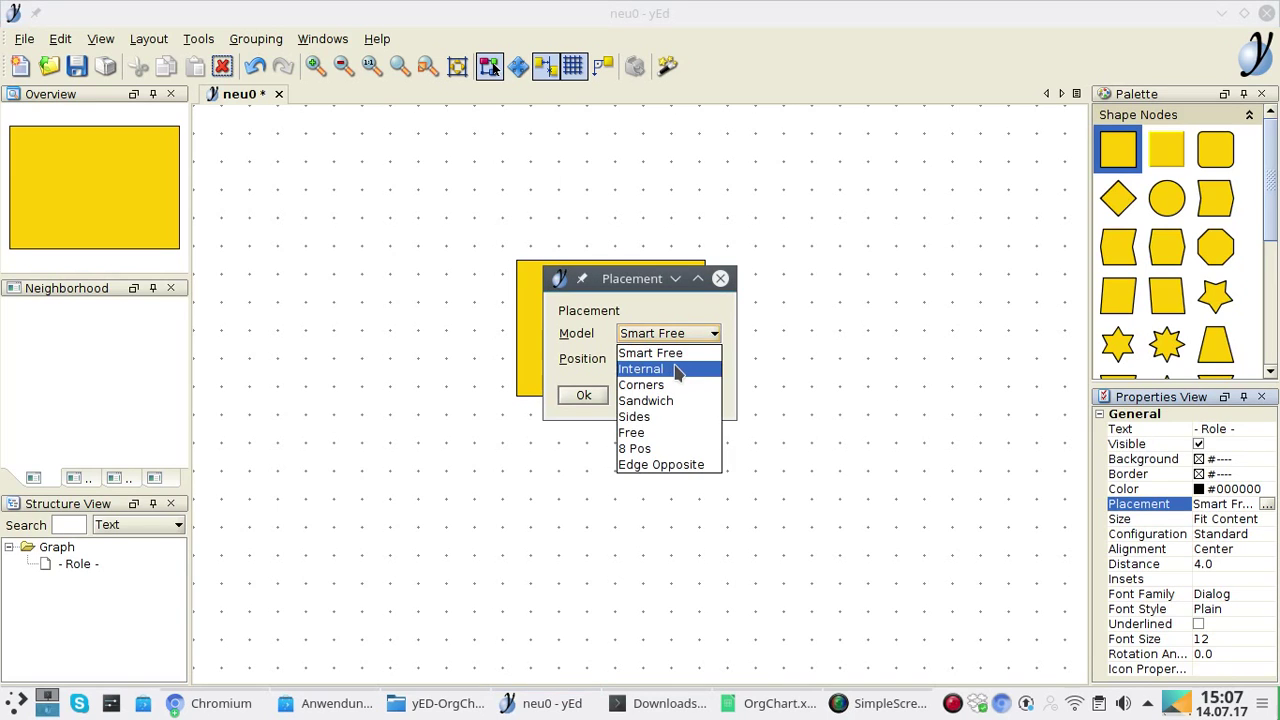
click(683, 367)
click(683, 367)
click(662, 392)
click(586, 395)
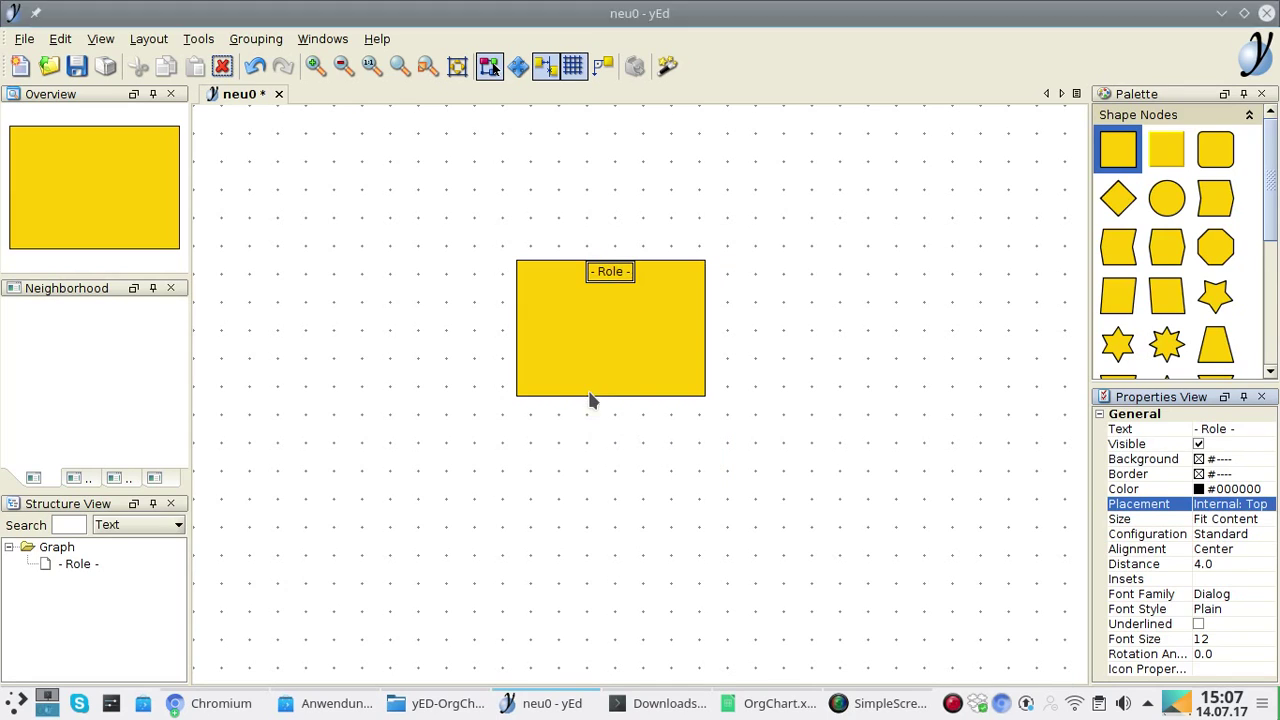
Make the "- Role -" label bold and set its insets to 20, 0, 0, 0.
click(1216, 609)
click(1218, 610)
click(1218, 612)
click(1211, 631)
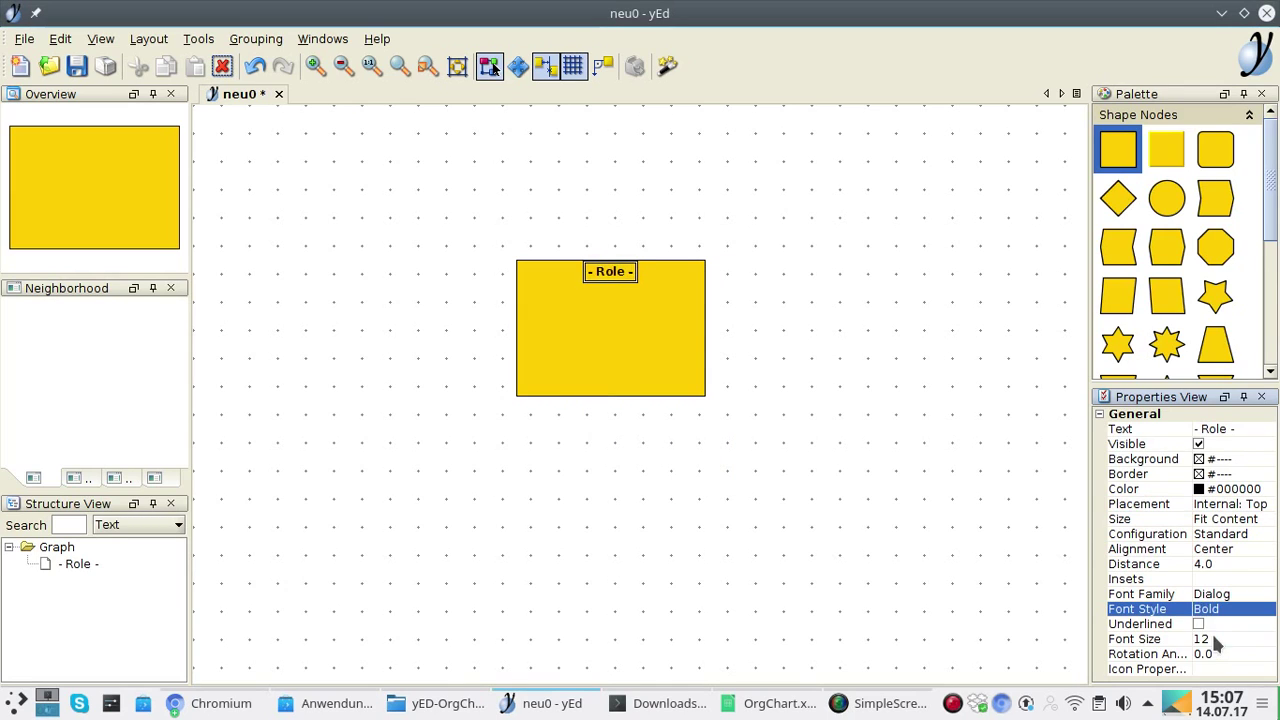
click(1207, 578)
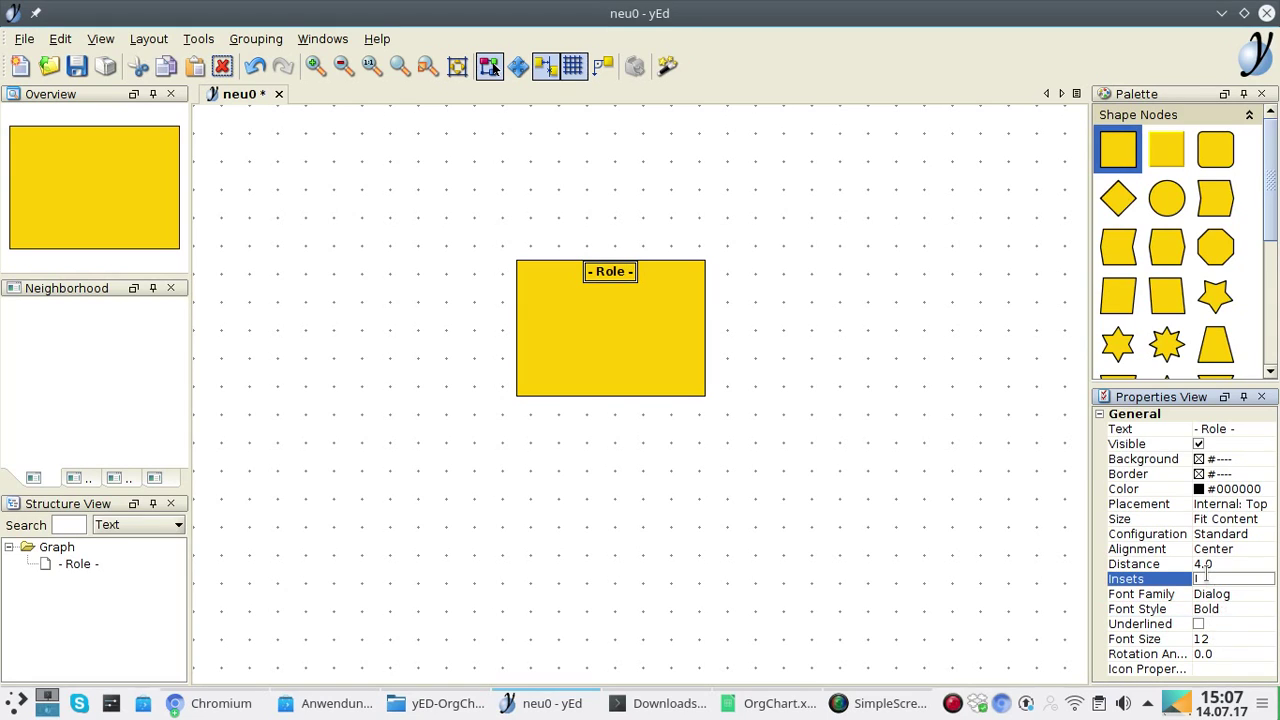
text(20, 0, 0, 0)
key(Return)
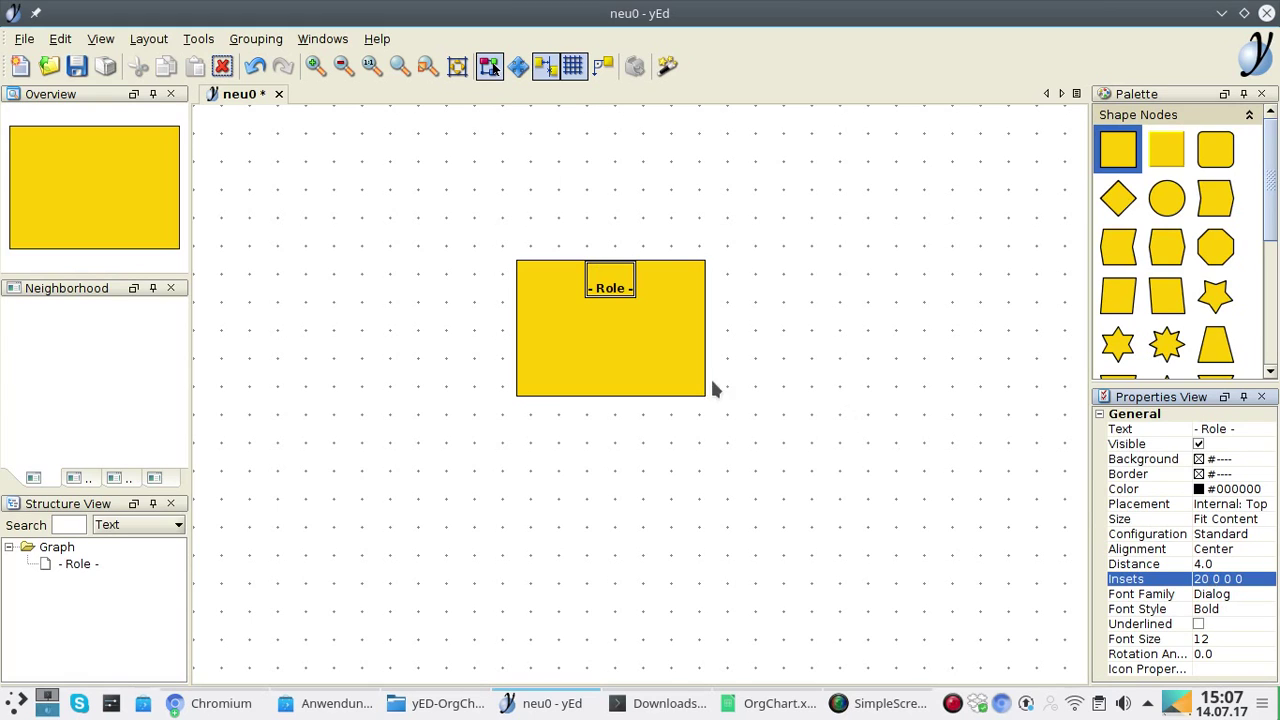
Add a second label with the text "- Name -" to the rectangle node.
click(624, 357)
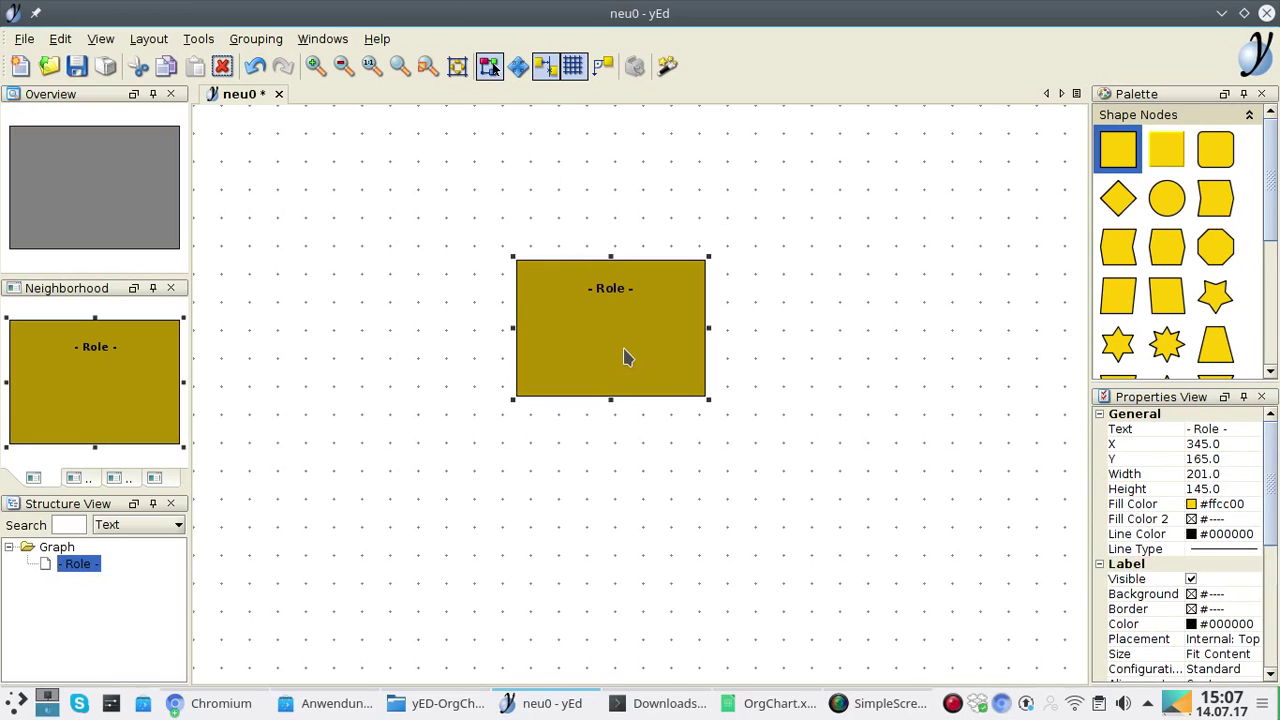
right_click(624, 357)
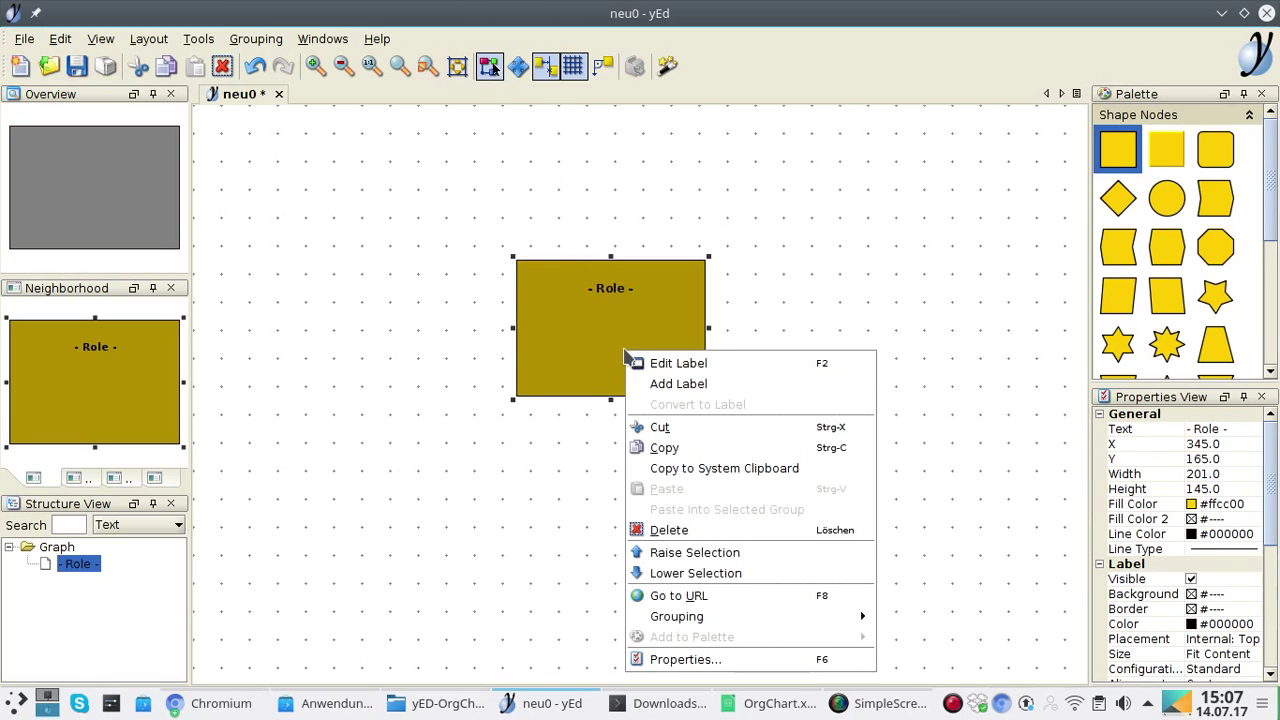
click(680, 384)
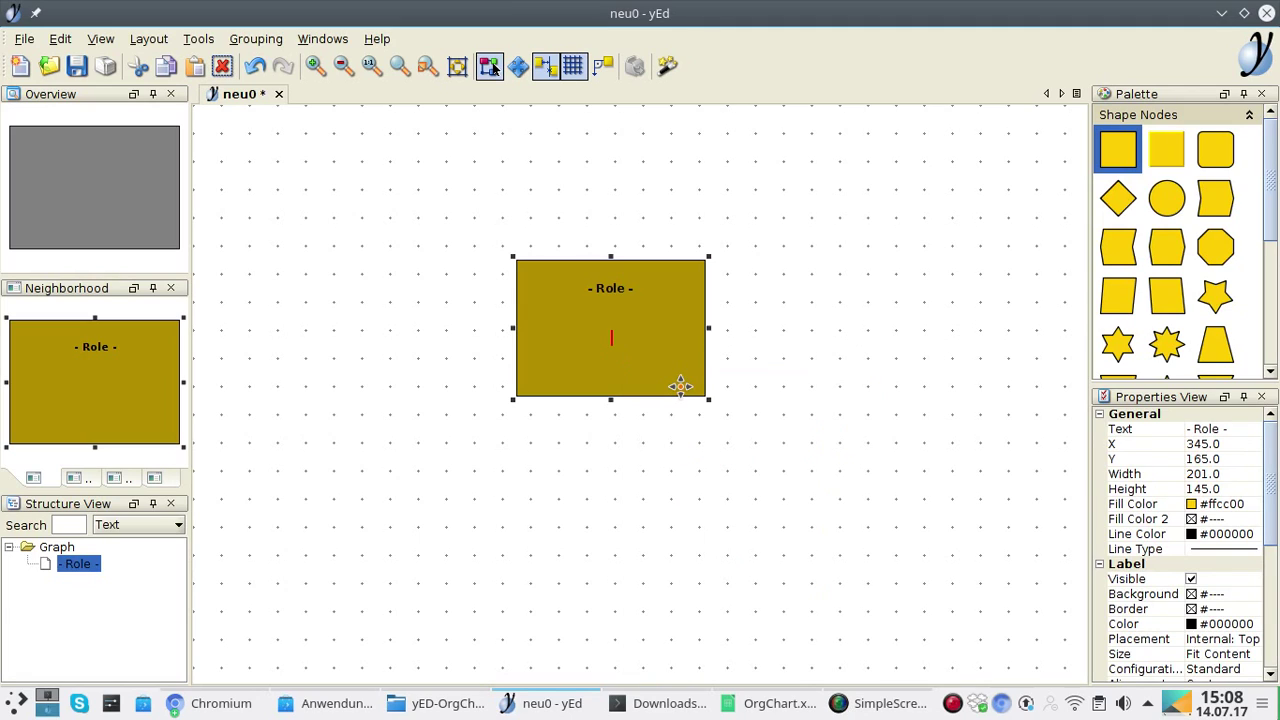
text(- Name -)
key(Return)
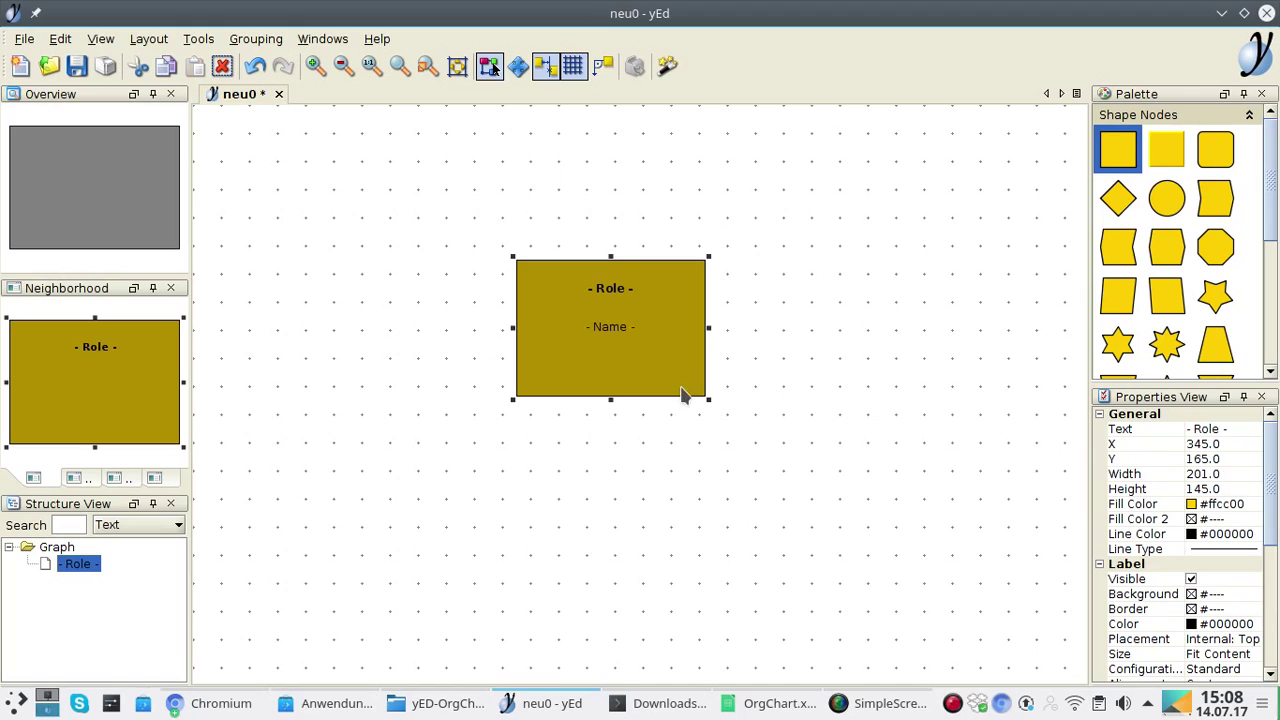
Set the placement of the "- Name -" label to the Internal model with the Top position.
click(611, 327)
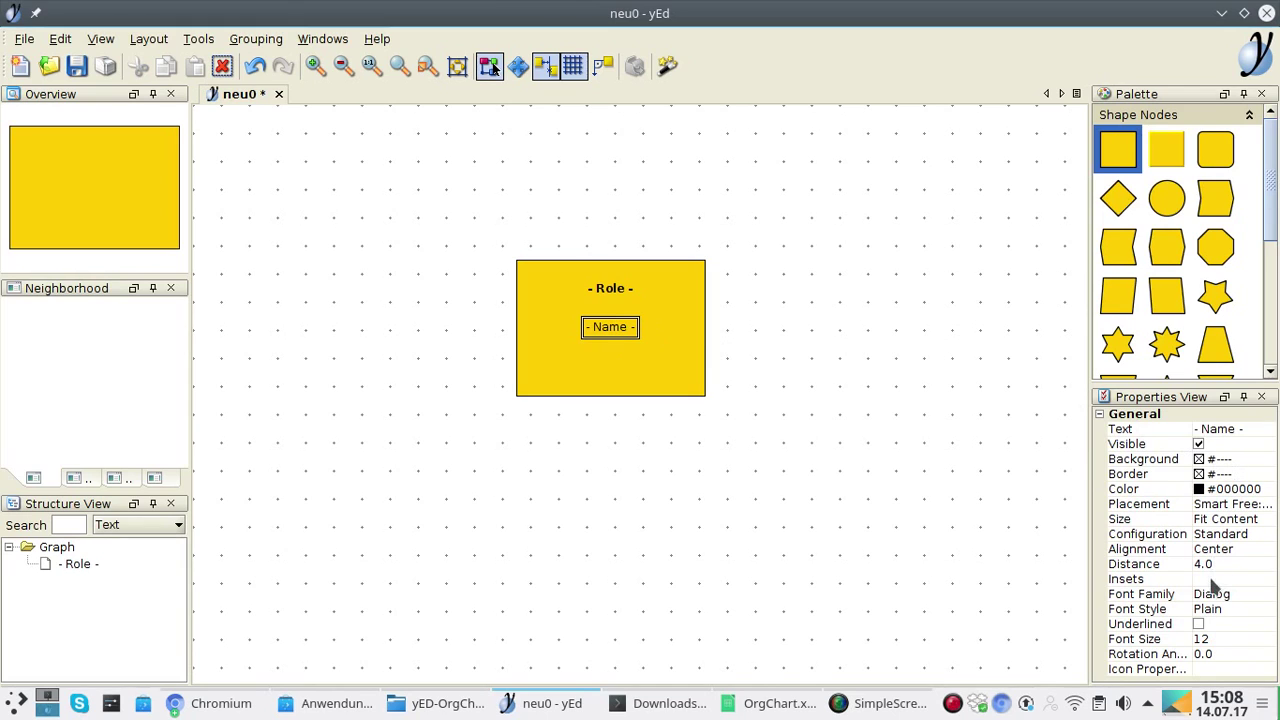
click(1266, 506)
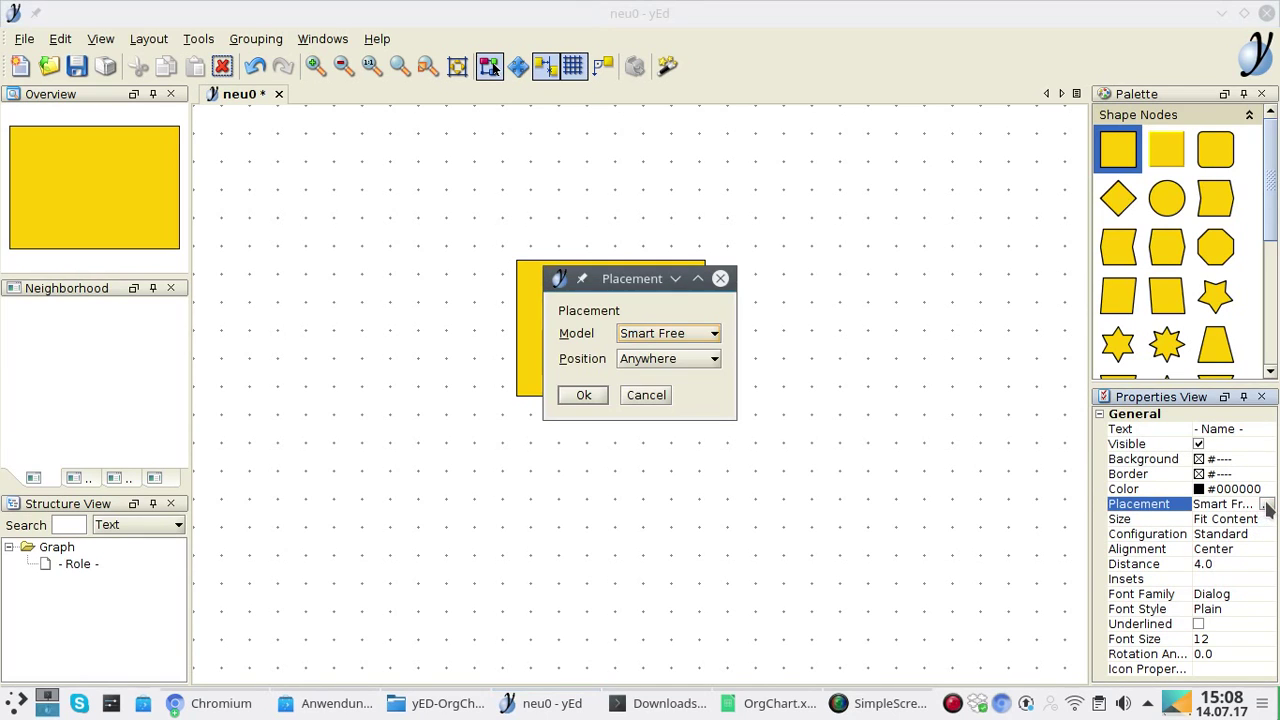
click(715, 338)
click(689, 367)
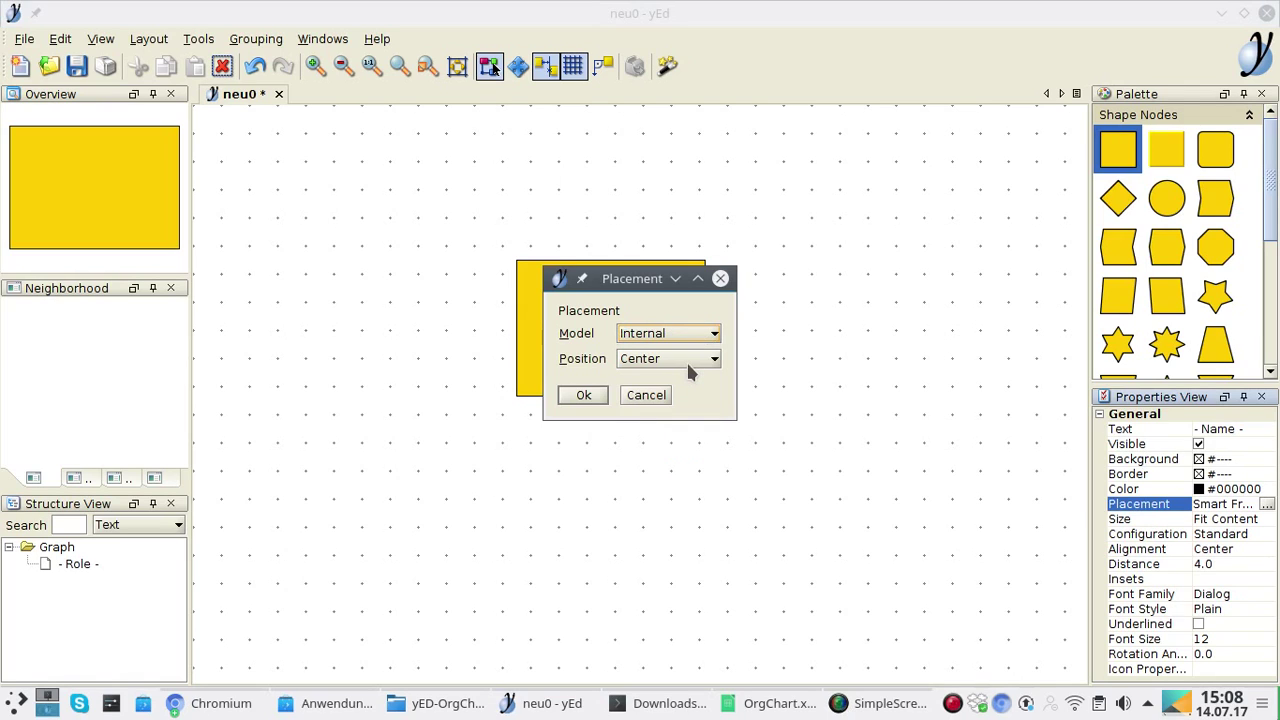
click(690, 362)
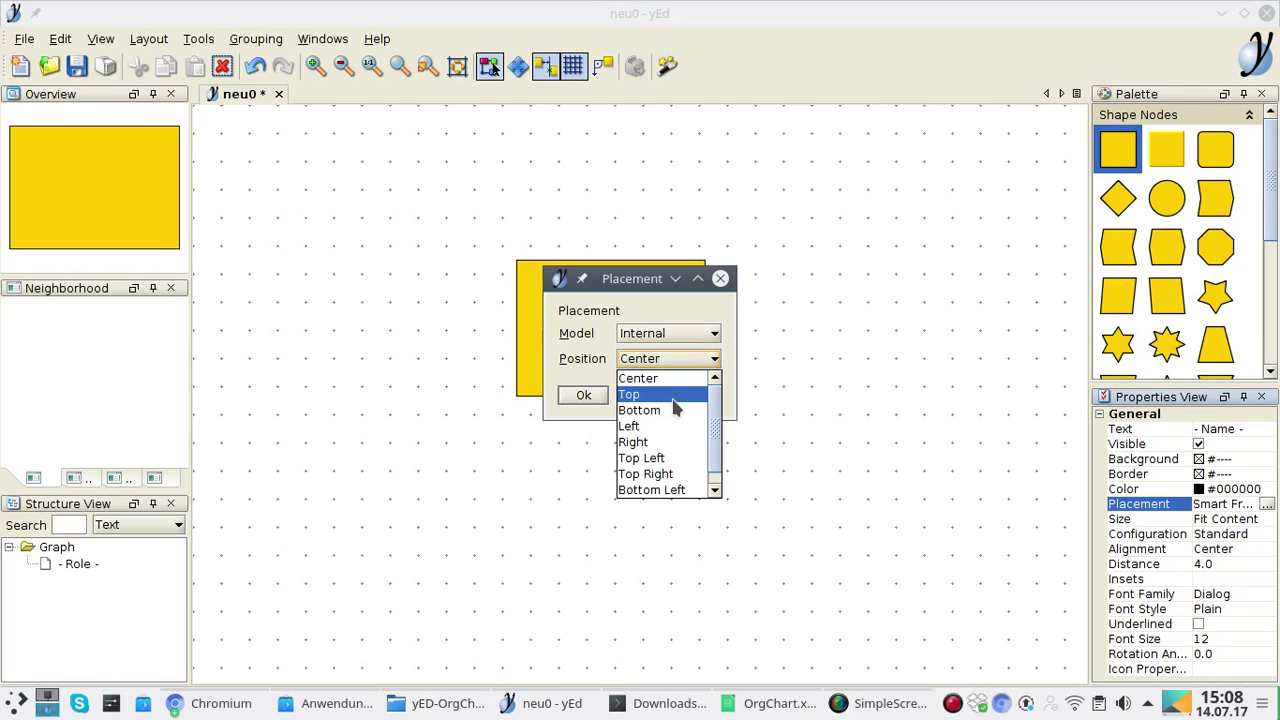
click(672, 396)
click(584, 395)
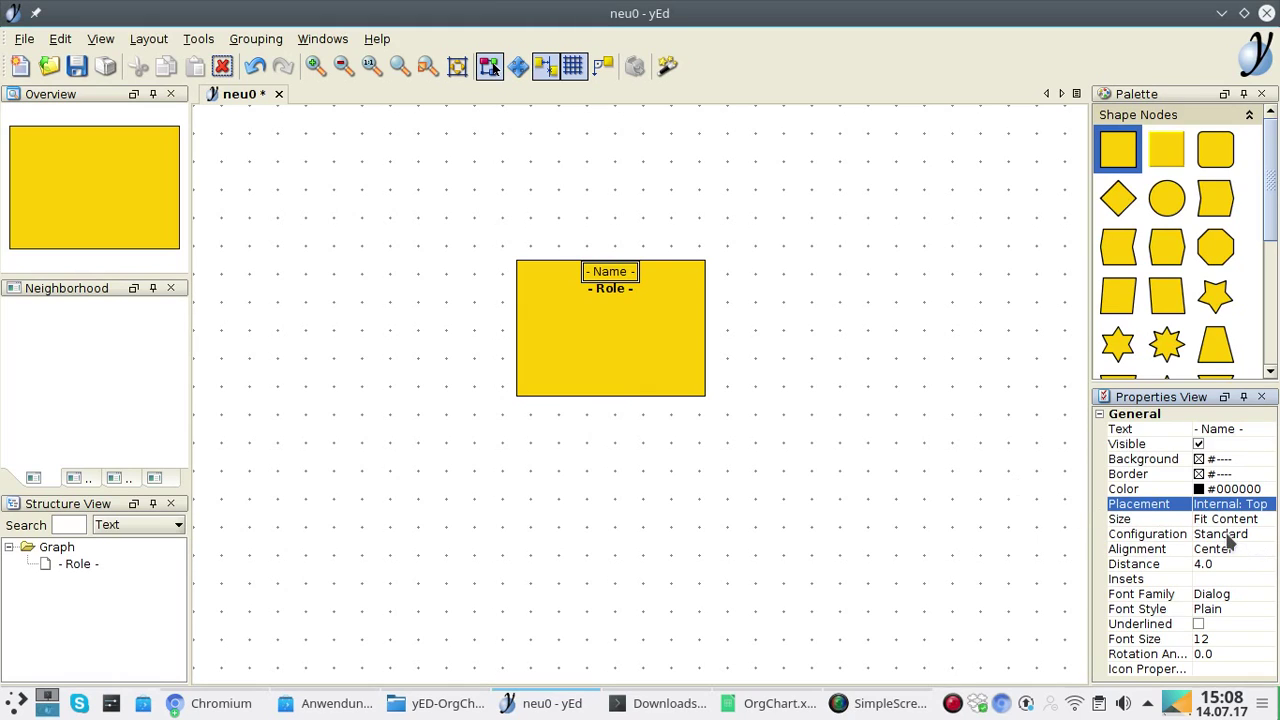
Set the insets of the "- Name -" label to 60, 0, 0, 0.
click(1204, 580)
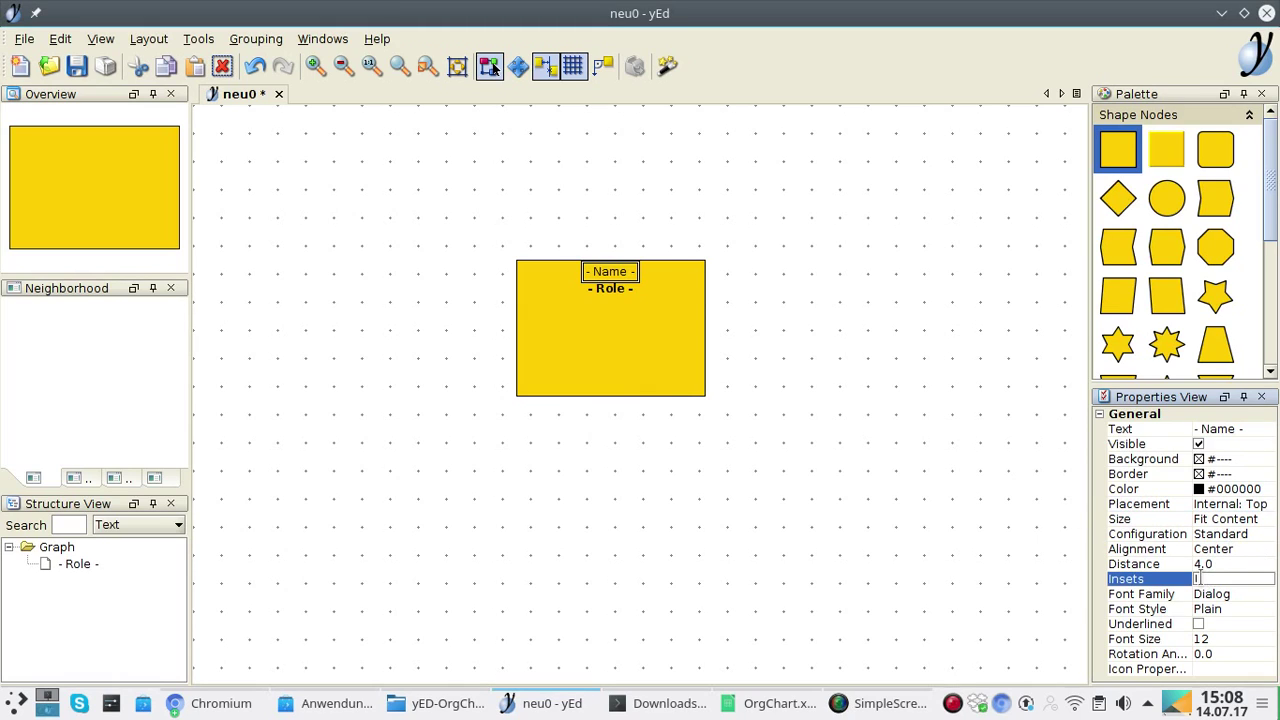
text(0,0,0,00)
key(Return)
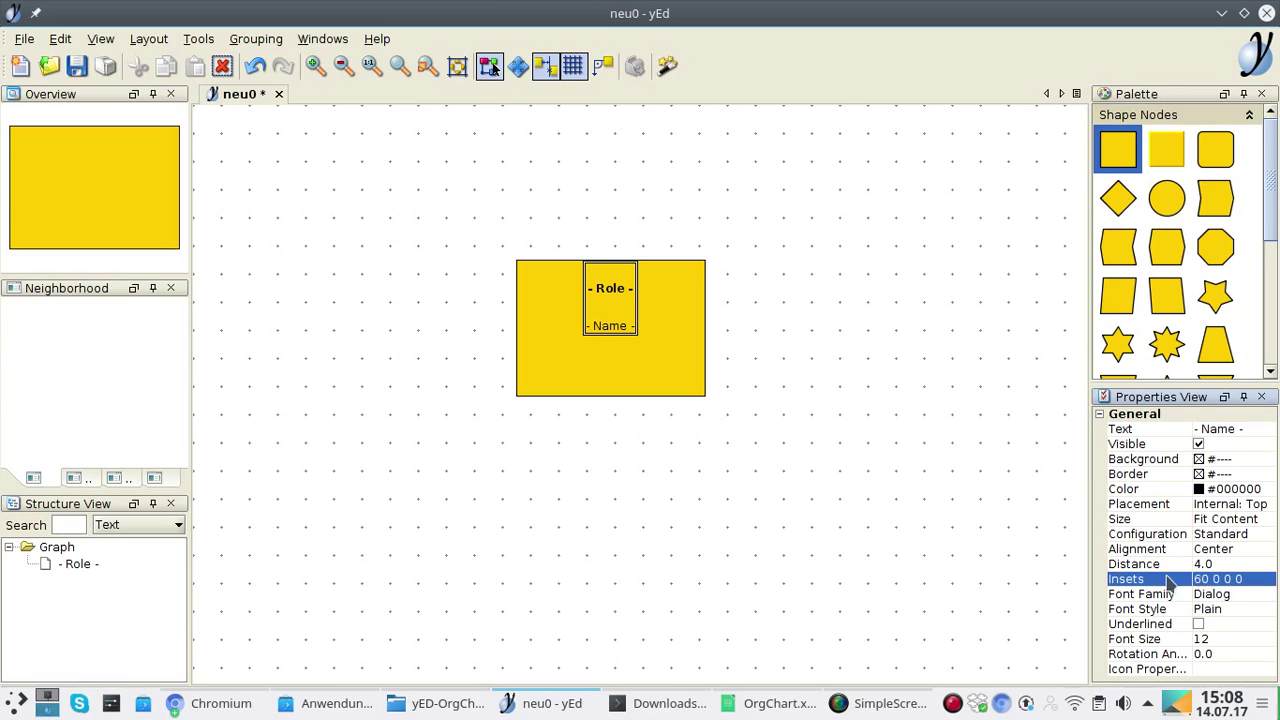
Add a third label with the text "- Substitute -" to the rectangle node.
right_click(635, 373)
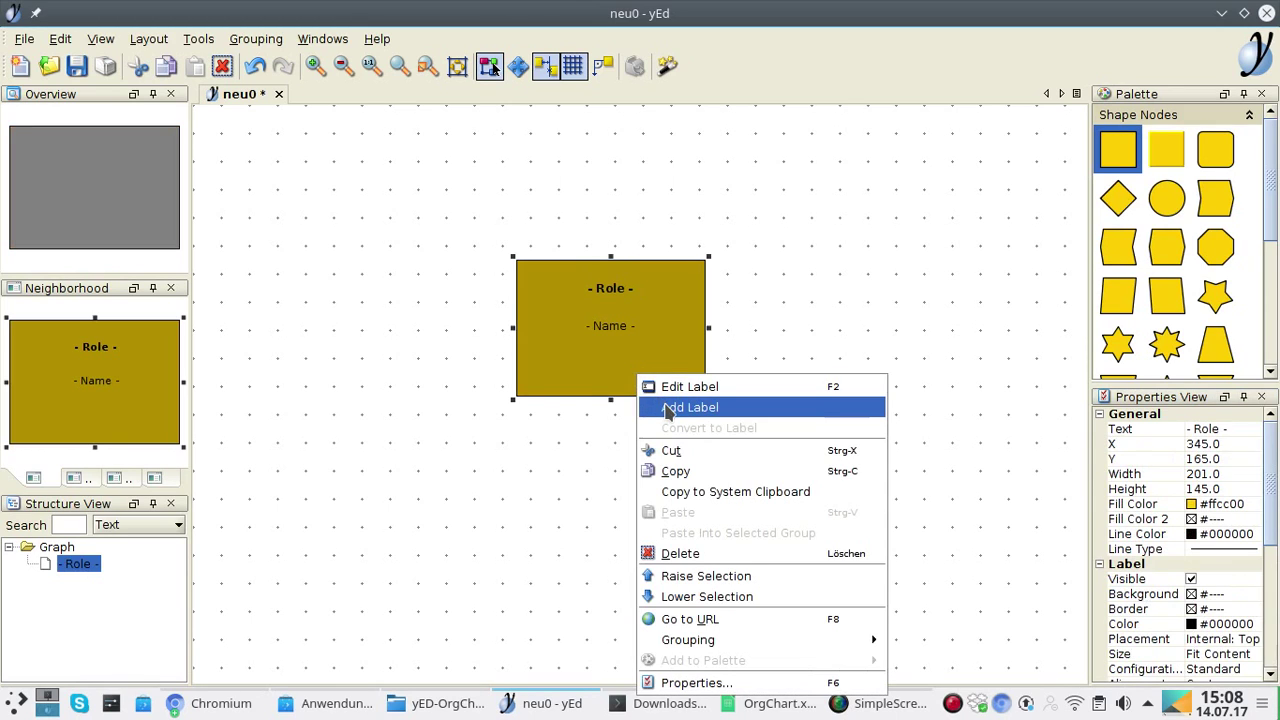
click(667, 408)
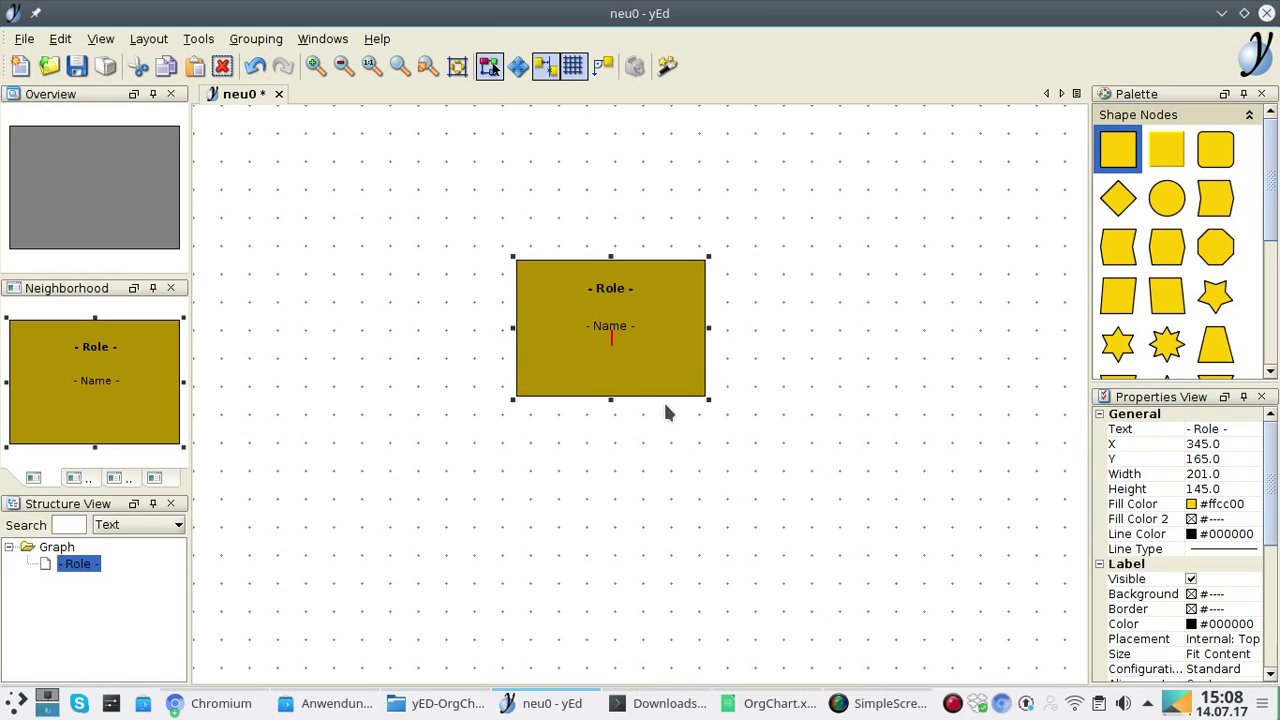
text(- Substitute -)
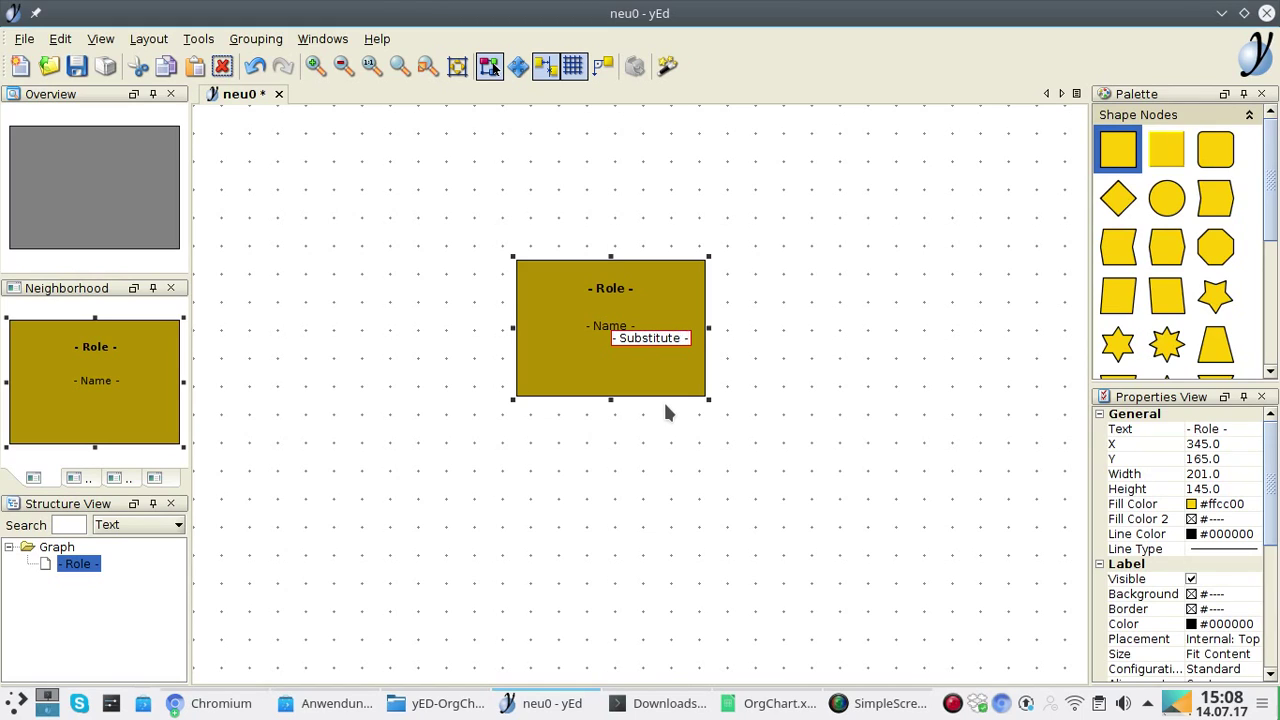
key(Return)
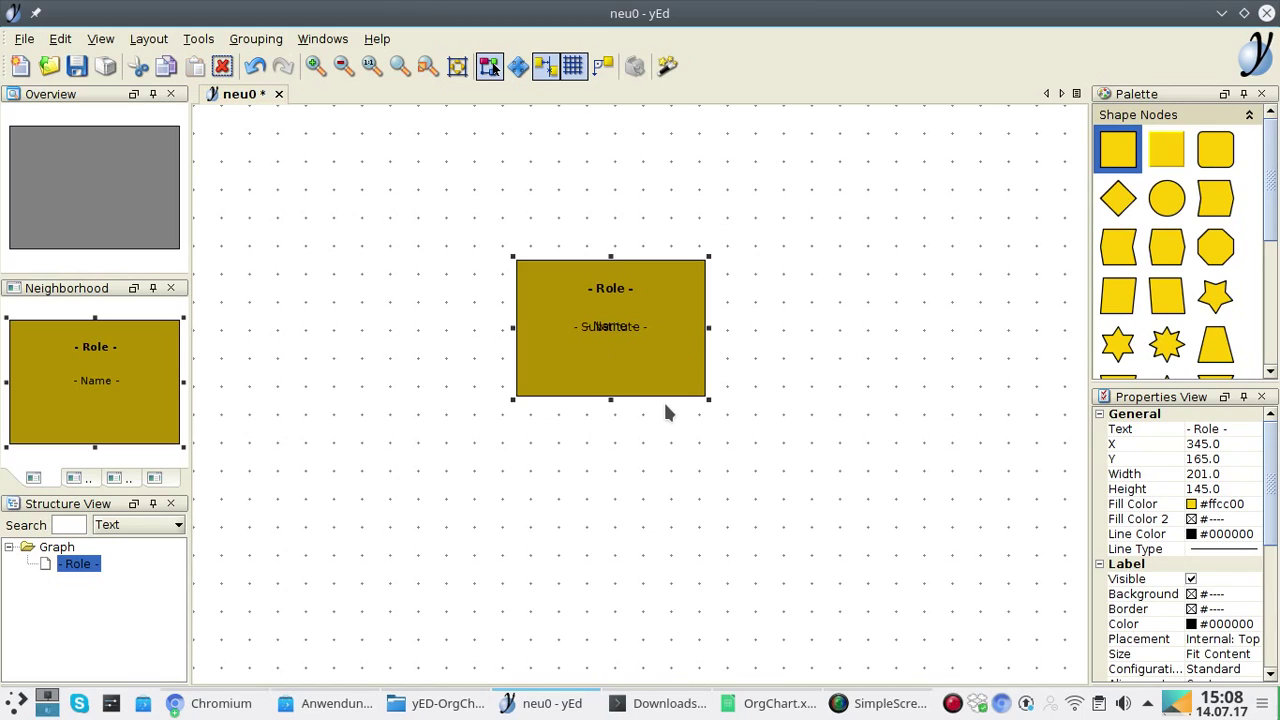
Set the placement of the "- Substitute -" label to the Internal model with the Top position.
click(621, 326)
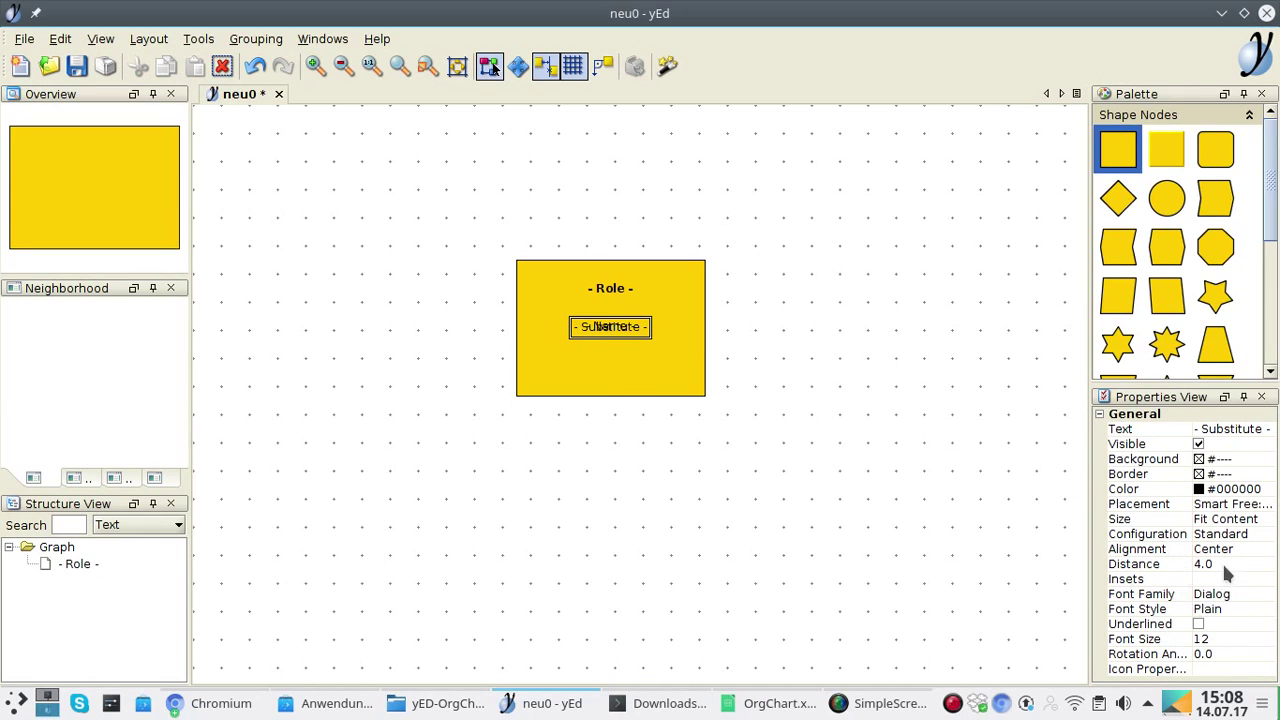
click(1254, 508)
click(1265, 505)
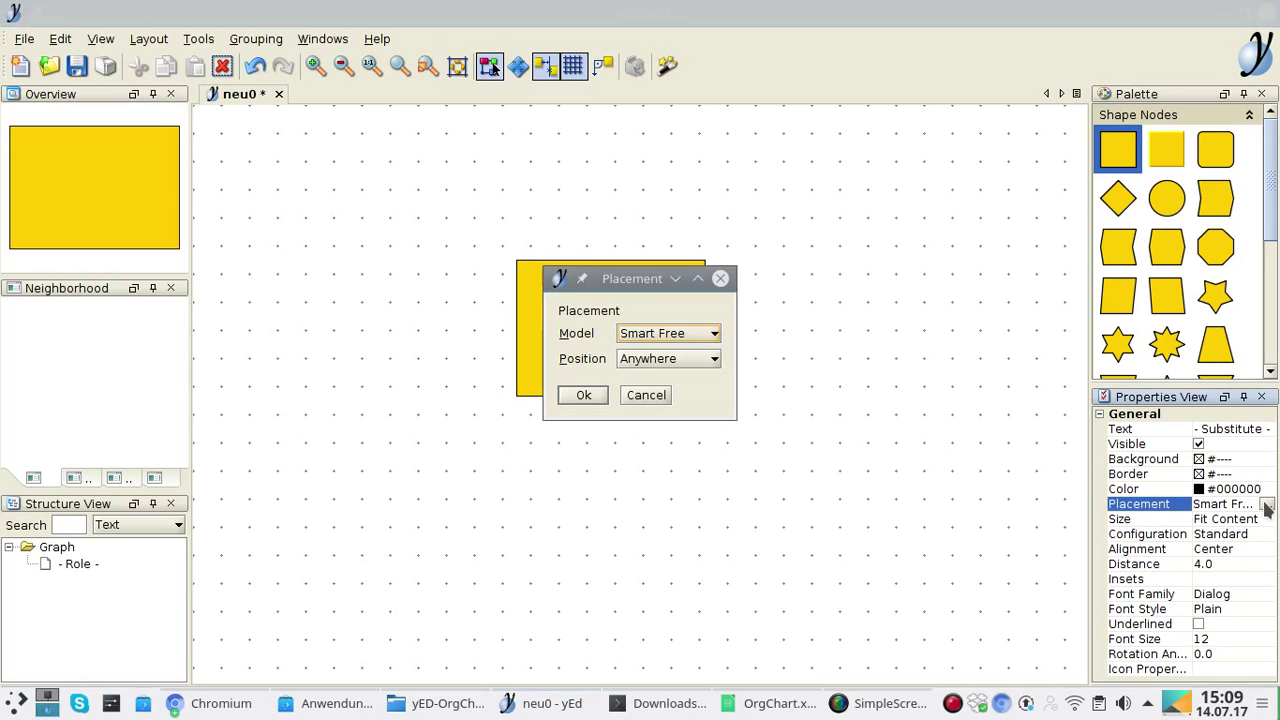
click(665, 341)
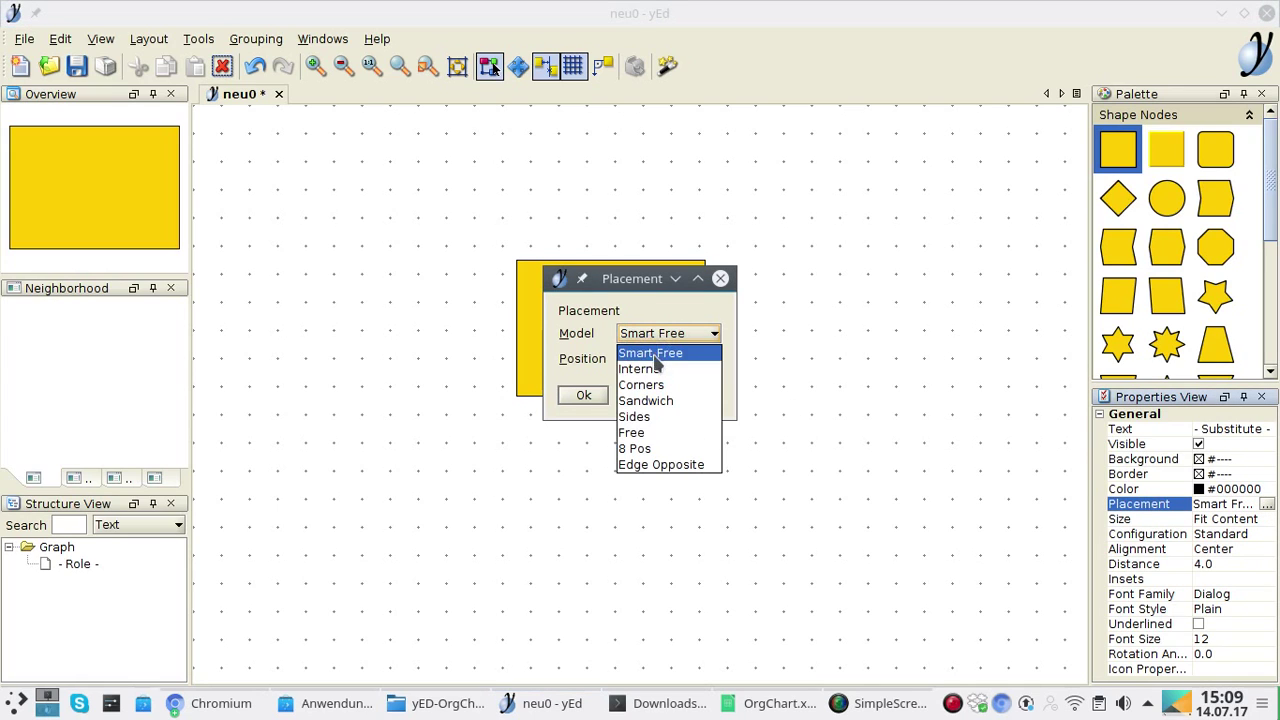
click(658, 368)
click(662, 358)
click(662, 358)
click(662, 358)
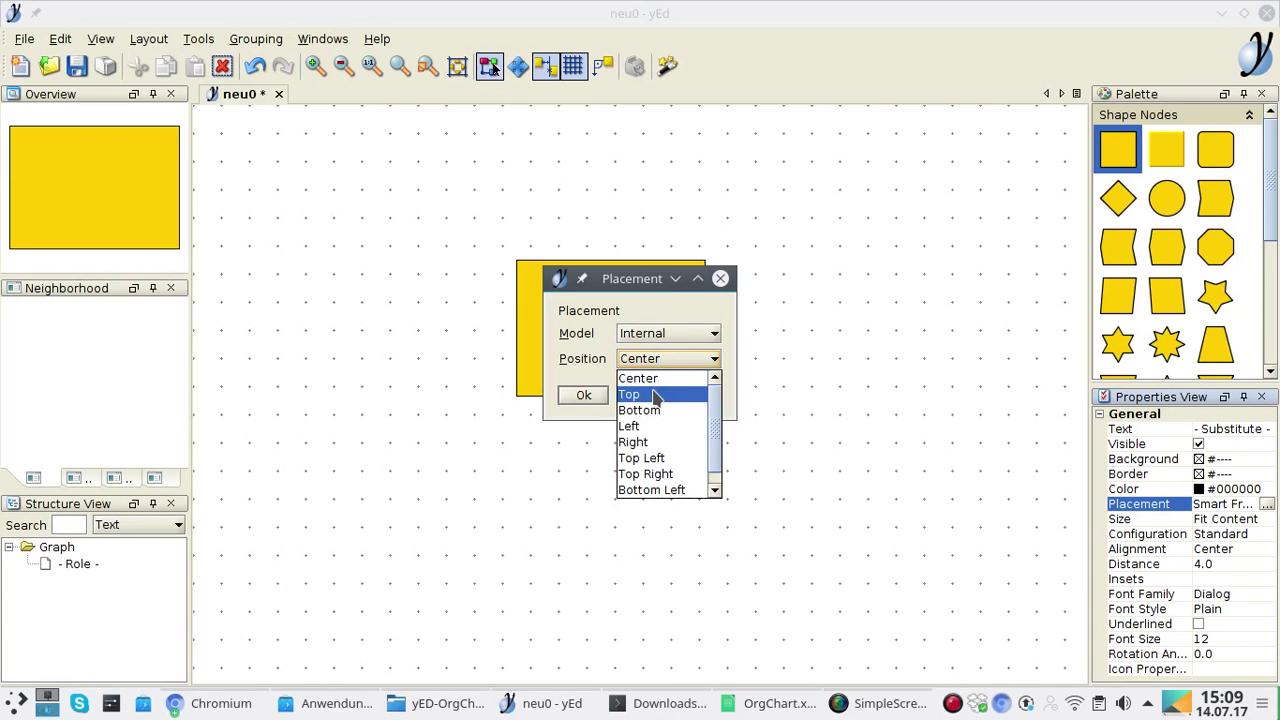
click(660, 394)
click(586, 395)
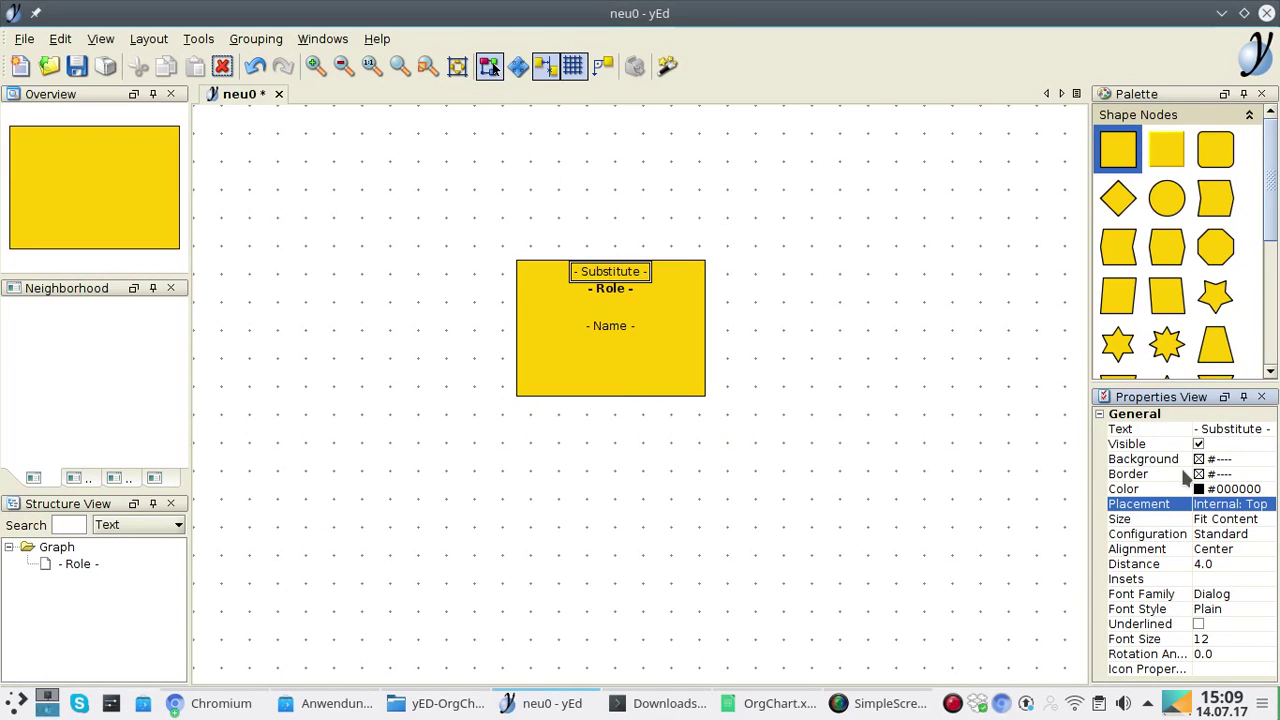
Set the insets of the "- Substitute -" label to 80, 0, 0, 0 and deselect the label.
click(1206, 578)
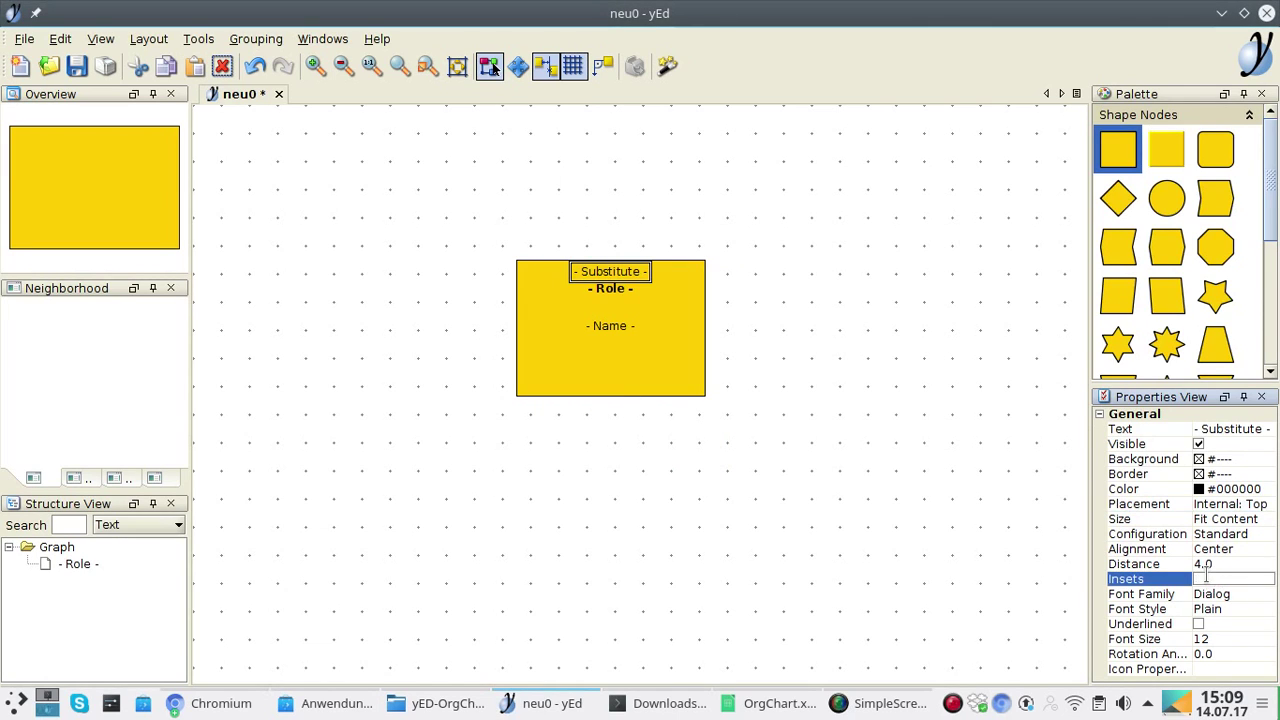
text(80 0 0 0)
key(Return)
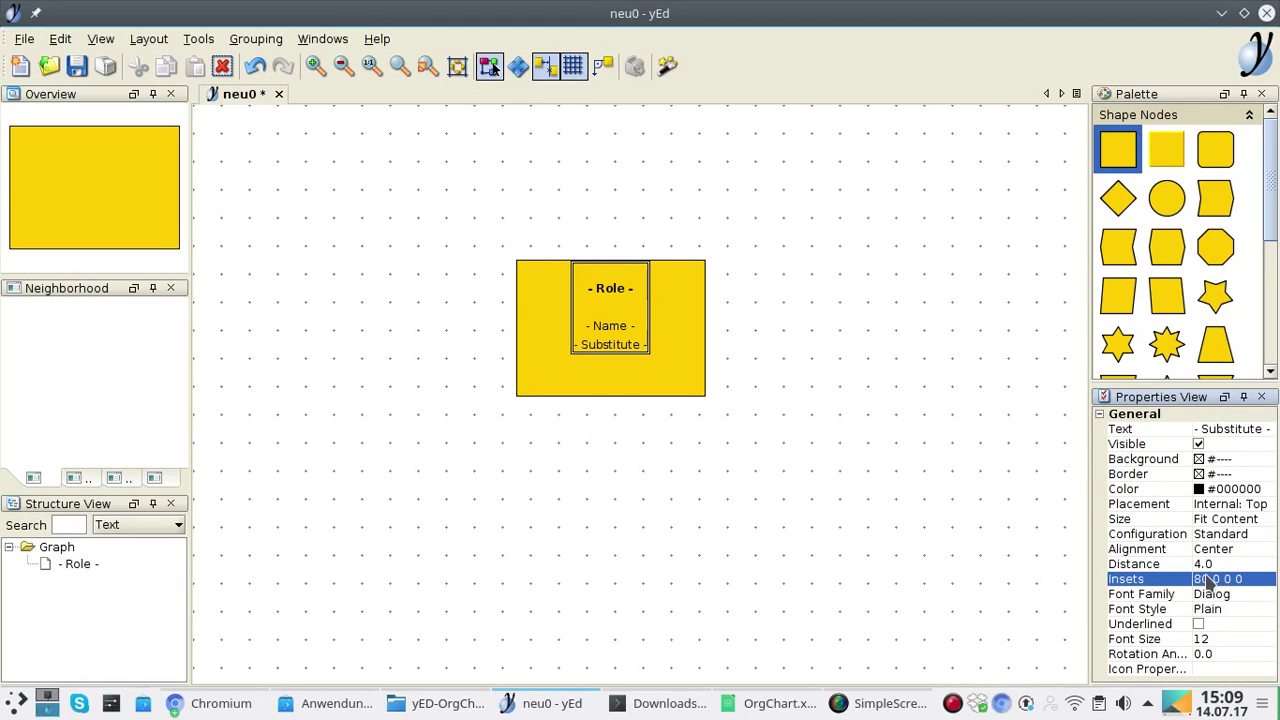
click(801, 398)
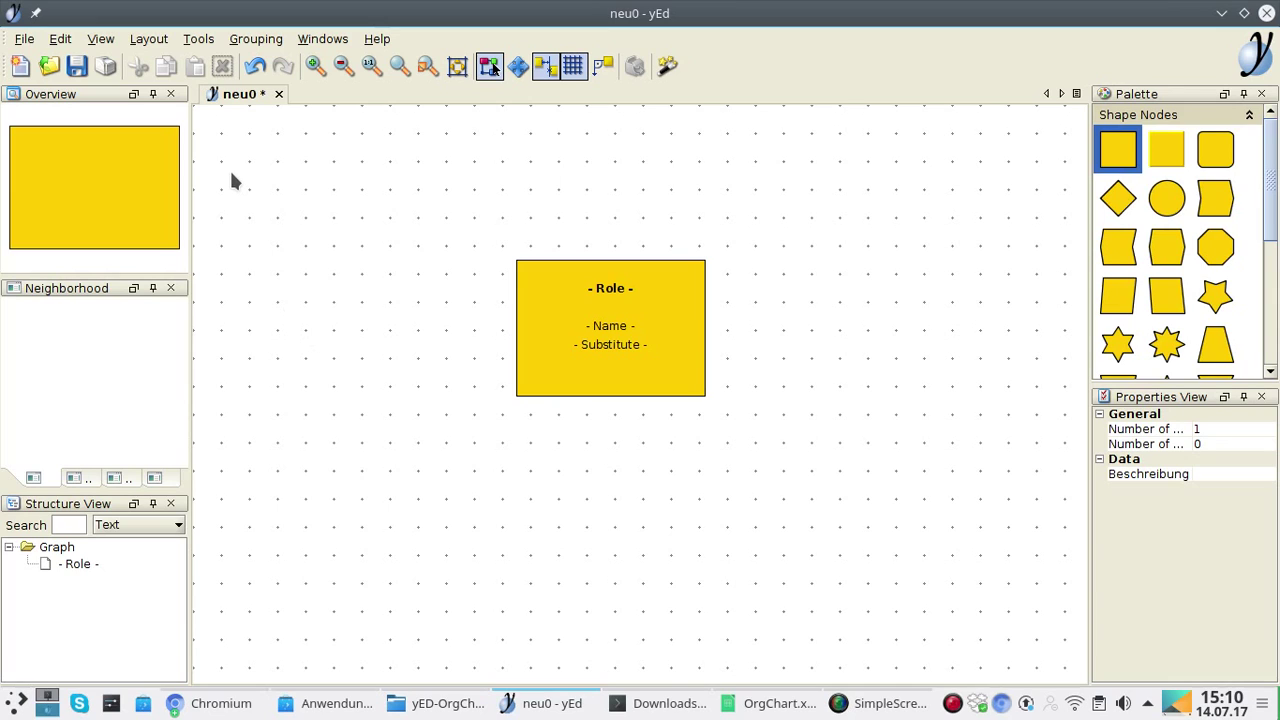
Create a new empty palette section named "OrgChart" in the Palette Manager.
click(59, 39)
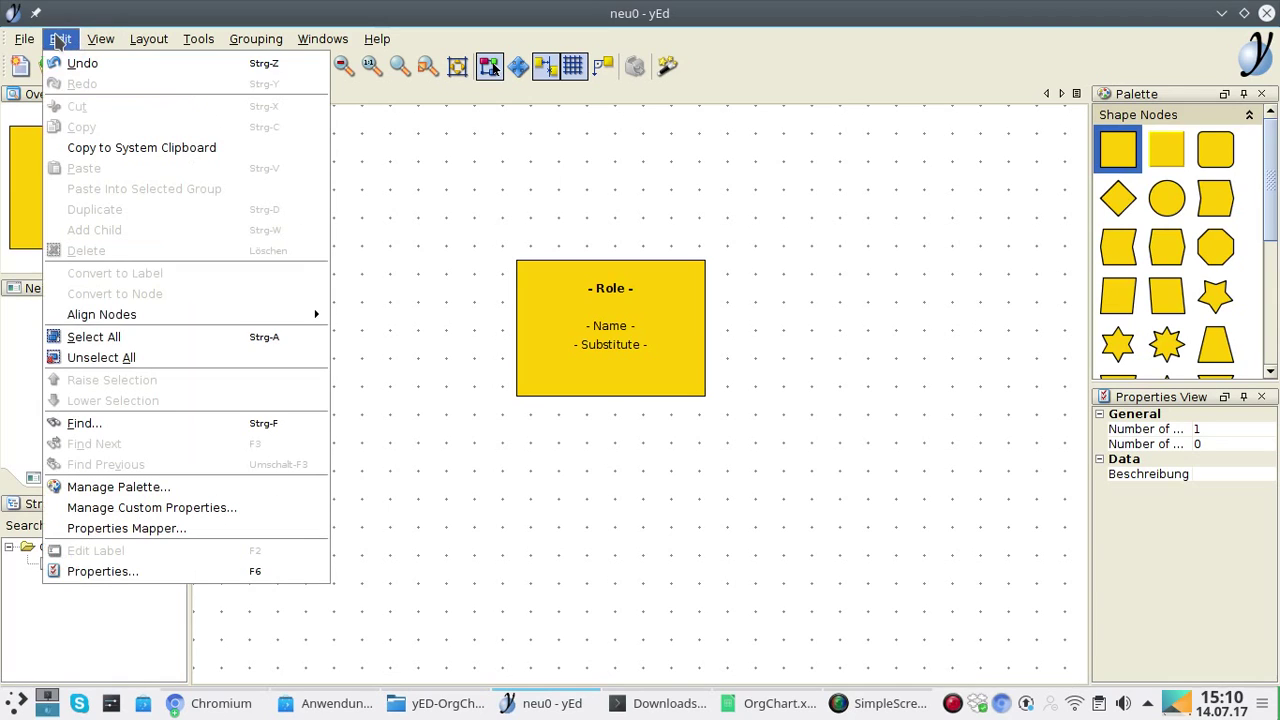
click(118, 487)
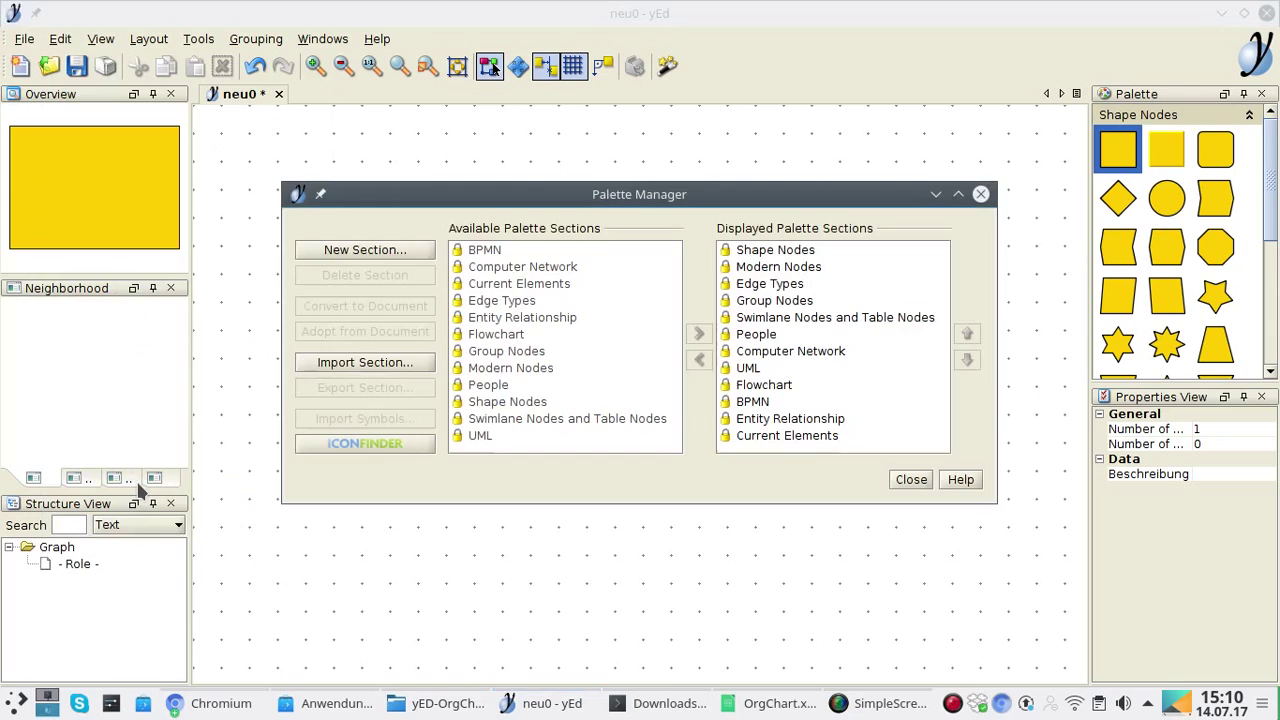
click(378, 250)
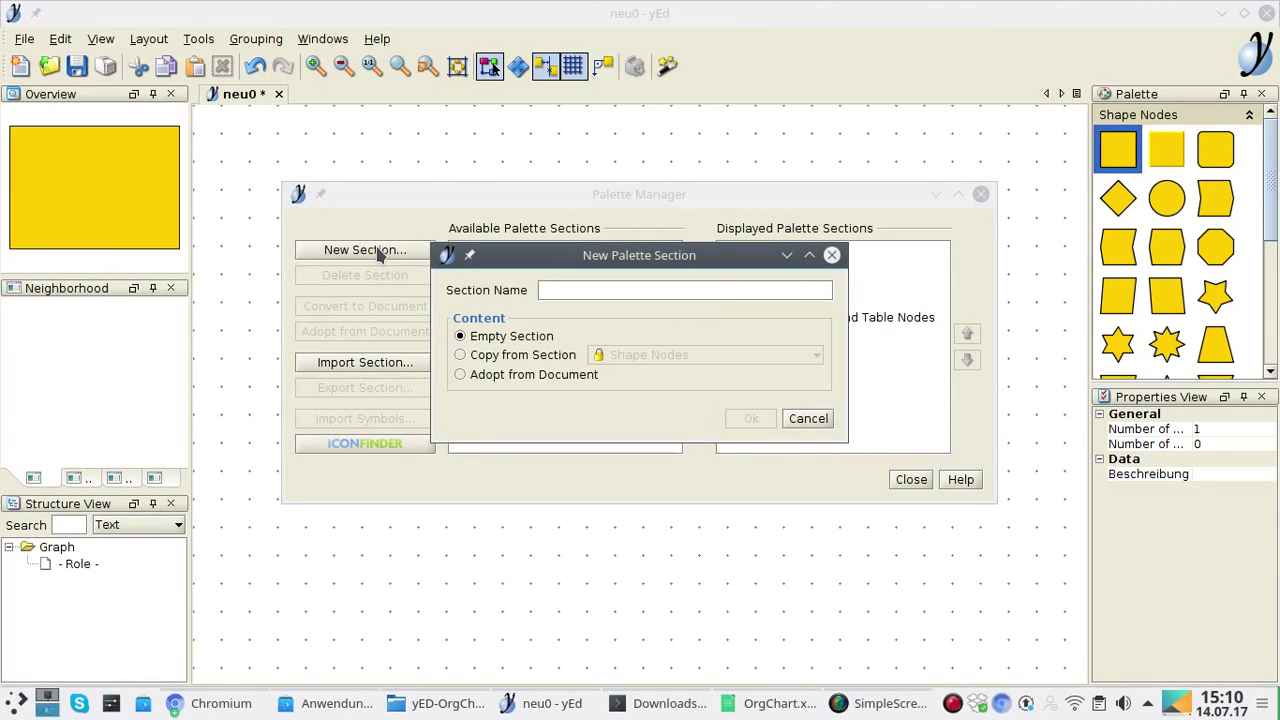
text(Org)
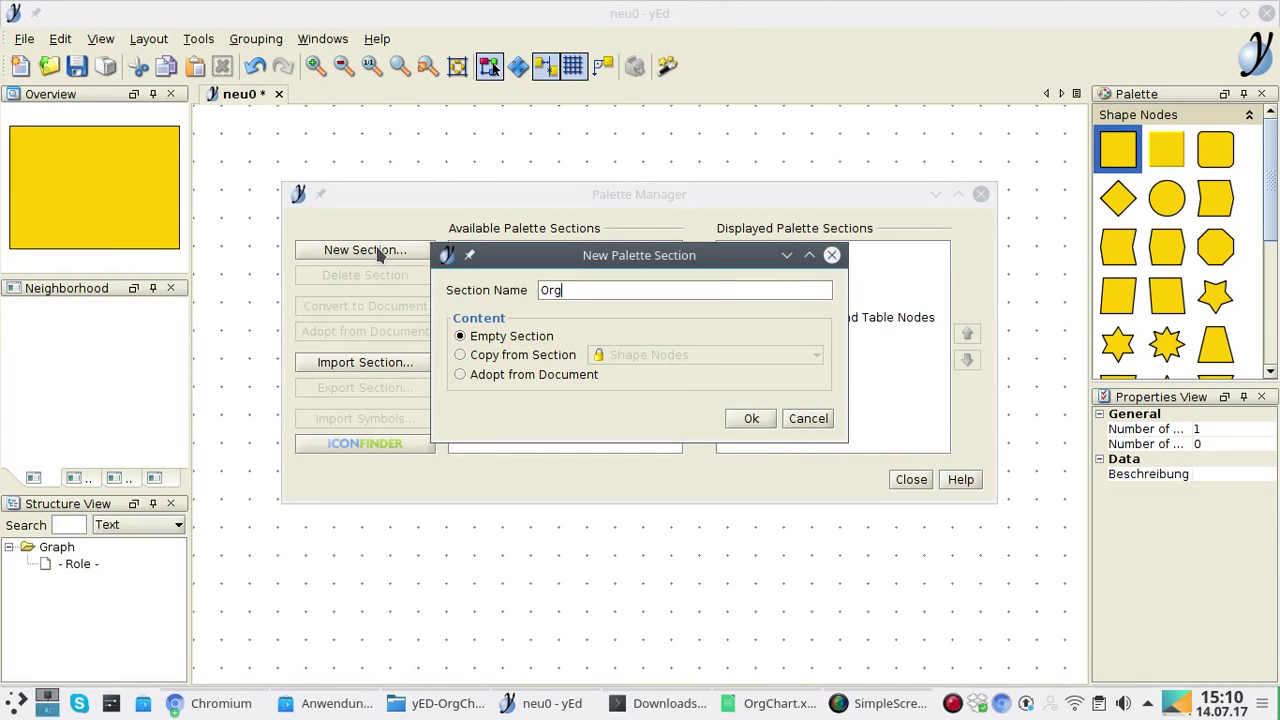
text(Chart)
click(751, 418)
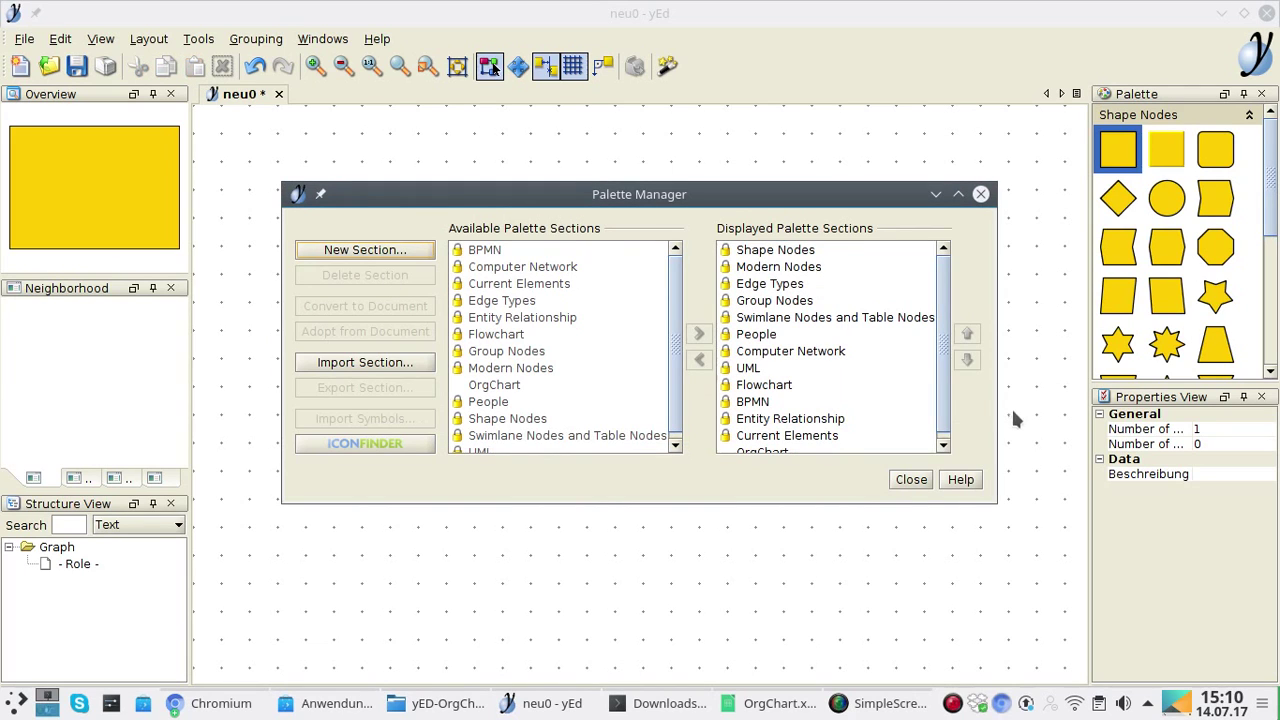
Move the OrgChart section to the first place among the displayed palette sections and close the Palette Manager.
click(942, 446)
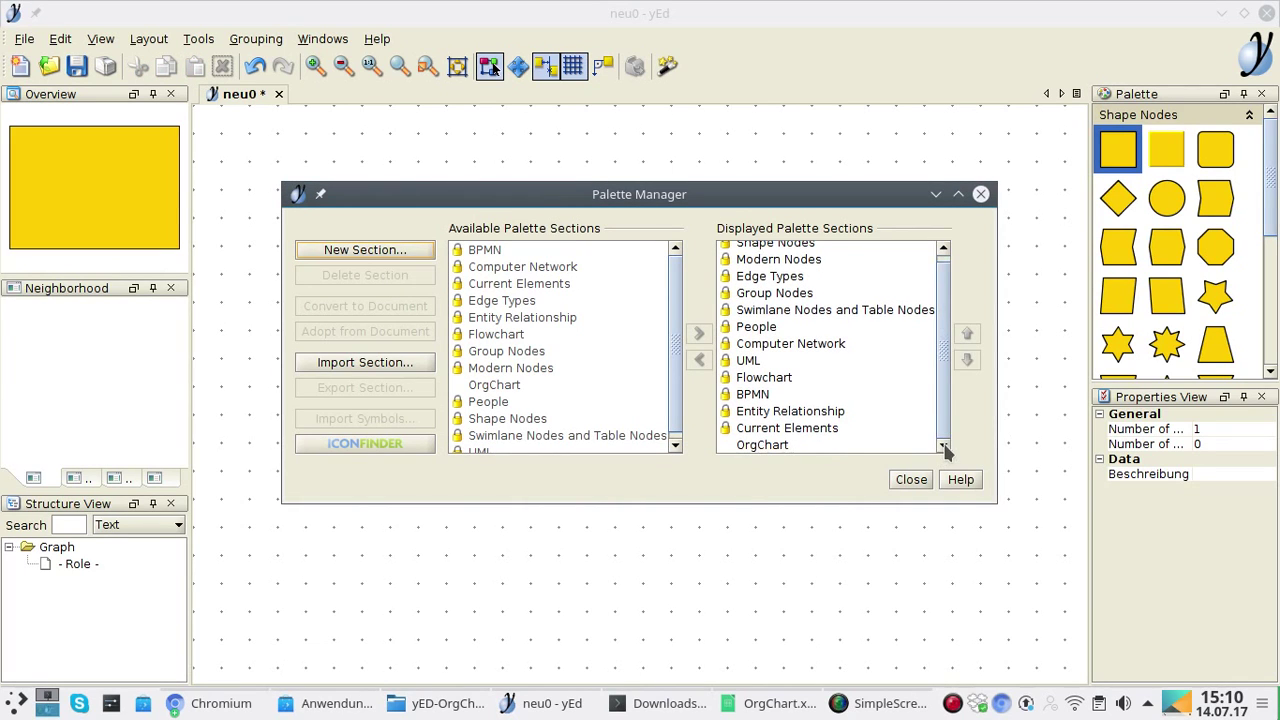
click(770, 444)
click(967, 334)
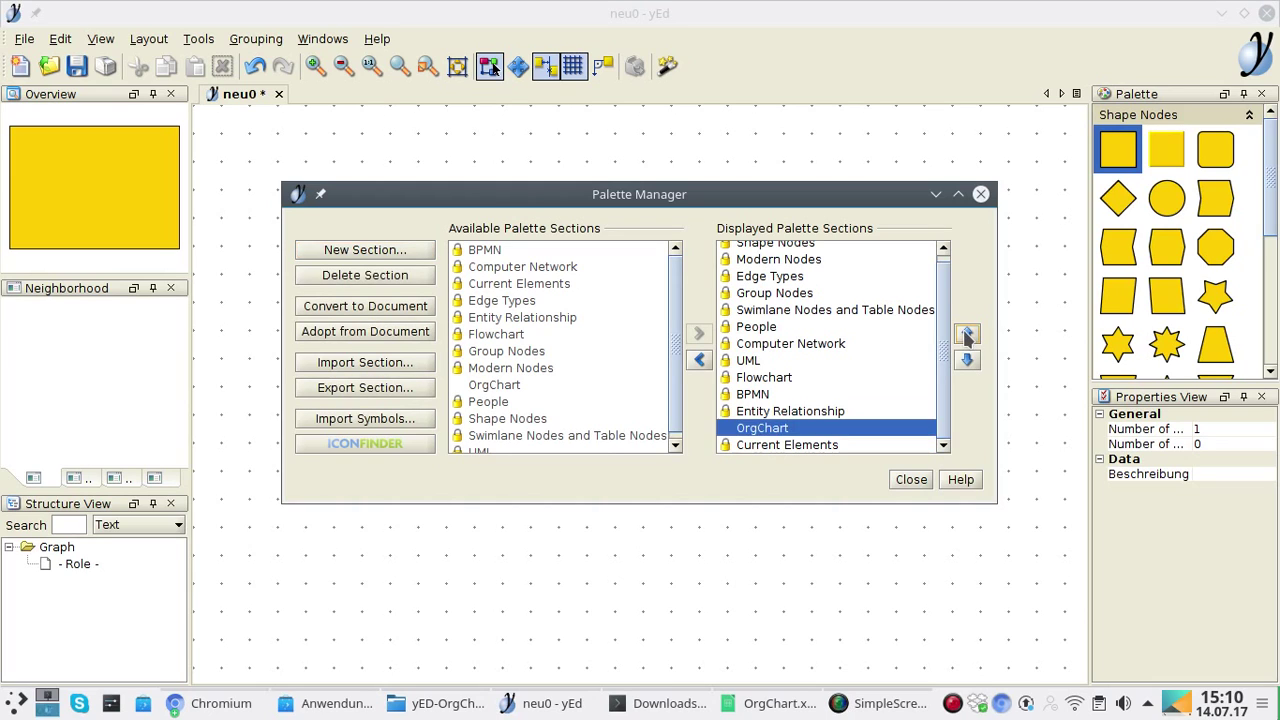
click(967, 334)
click(967, 334)
click(967, 334)
click(967, 334)
click(967, 334)
click(967, 334)
click(967, 334)
click(967, 334)
click(967, 334)
click(967, 334)
click(967, 334)
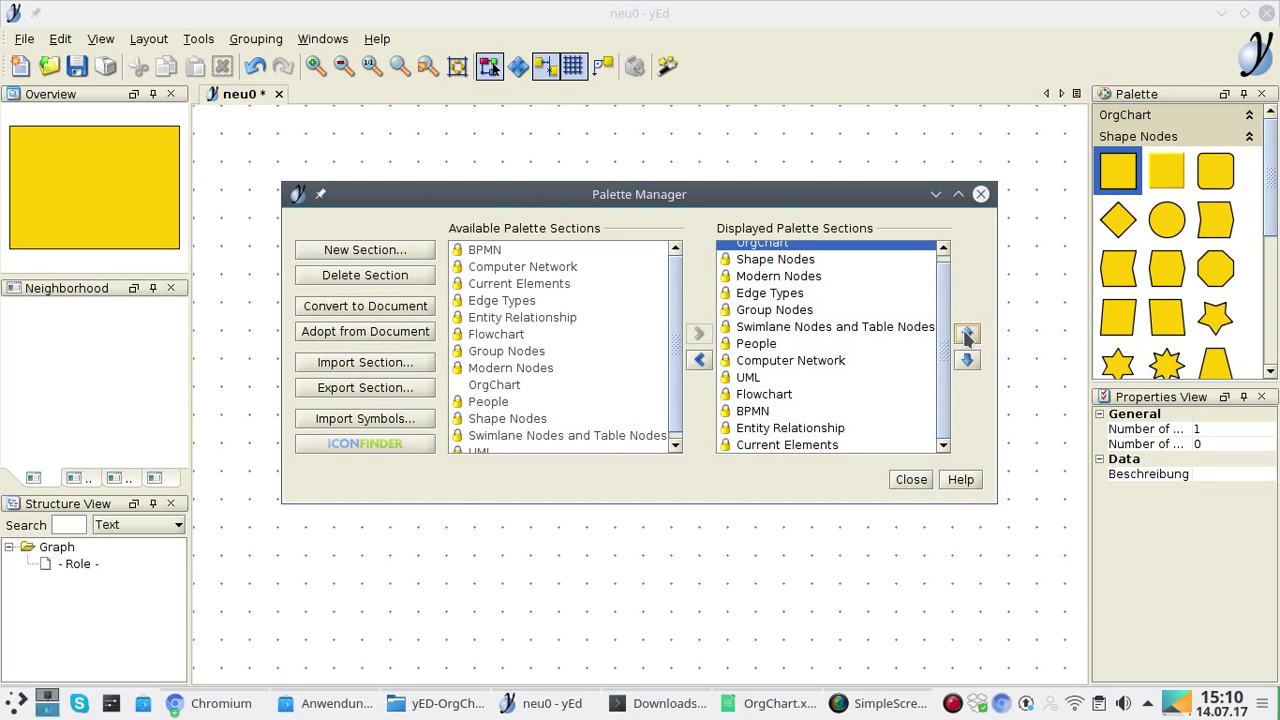
click(910, 479)
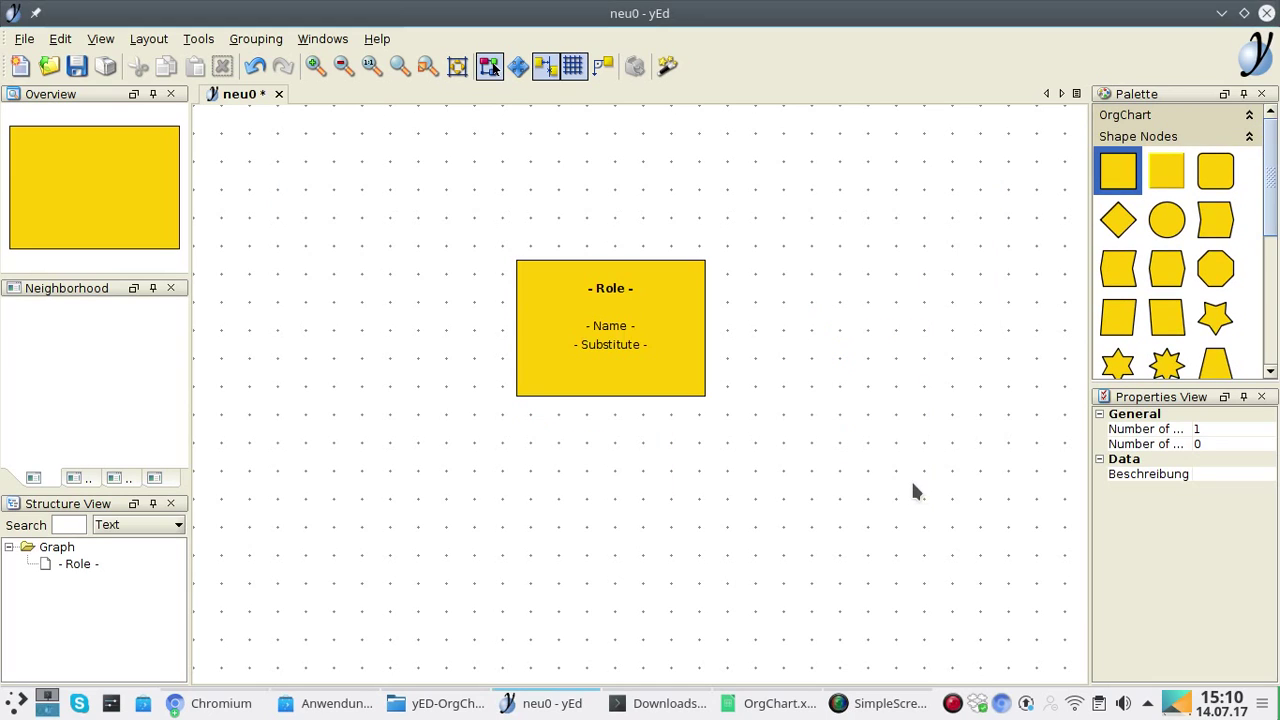
Add the three-label rectangle node to the OrgChart palette section.
right_click(668, 333)
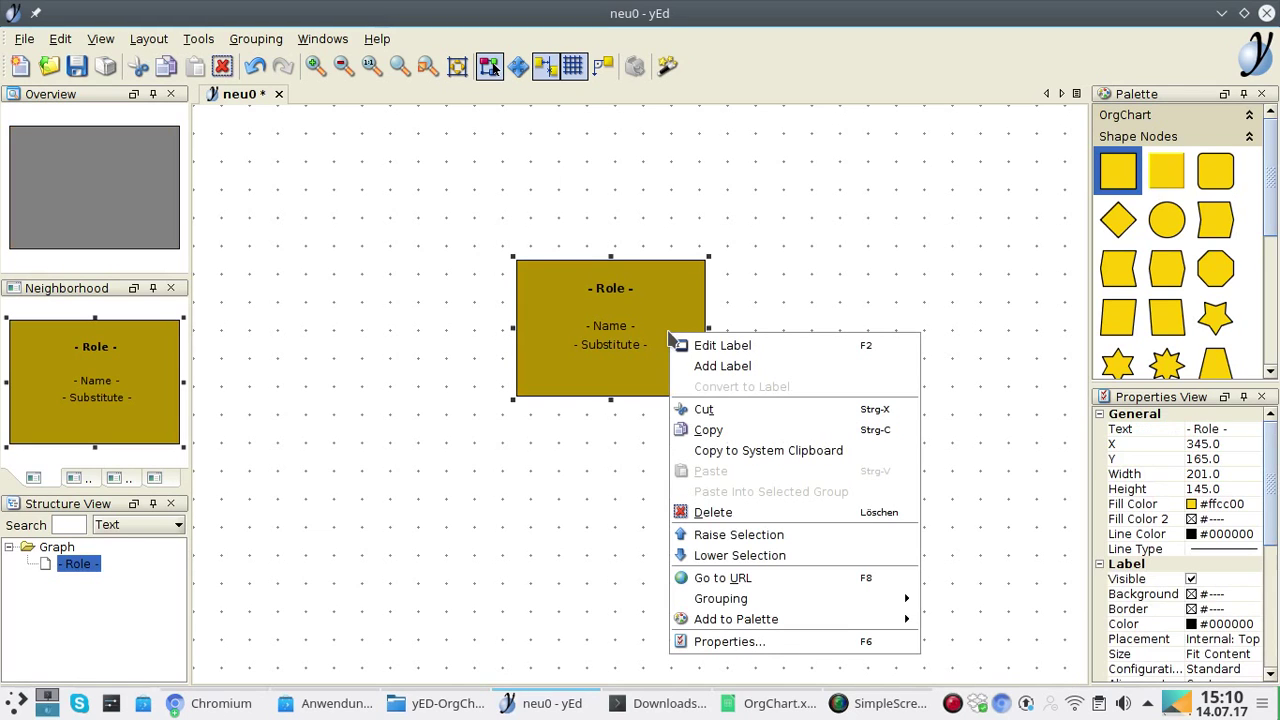
mouse_move(740, 620)
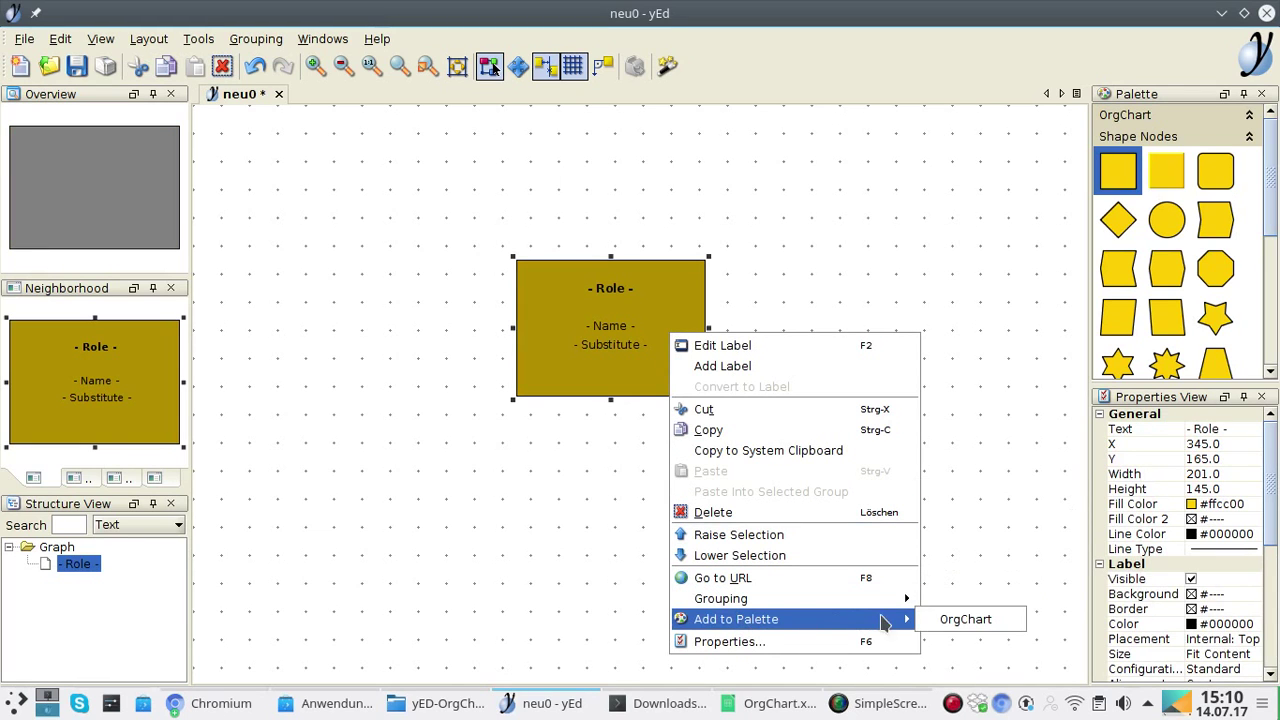
click(950, 620)
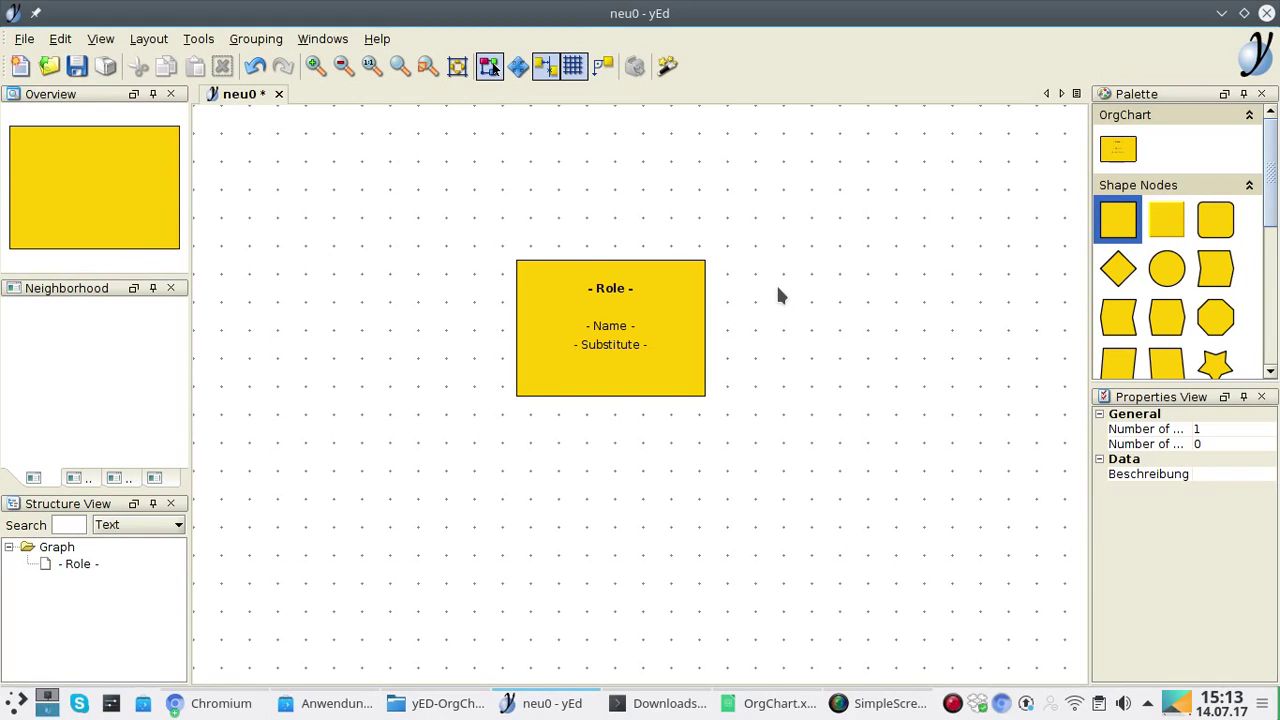
Create a new node configuration named "OrgChart" in the Properties Mapper.
click(61, 39)
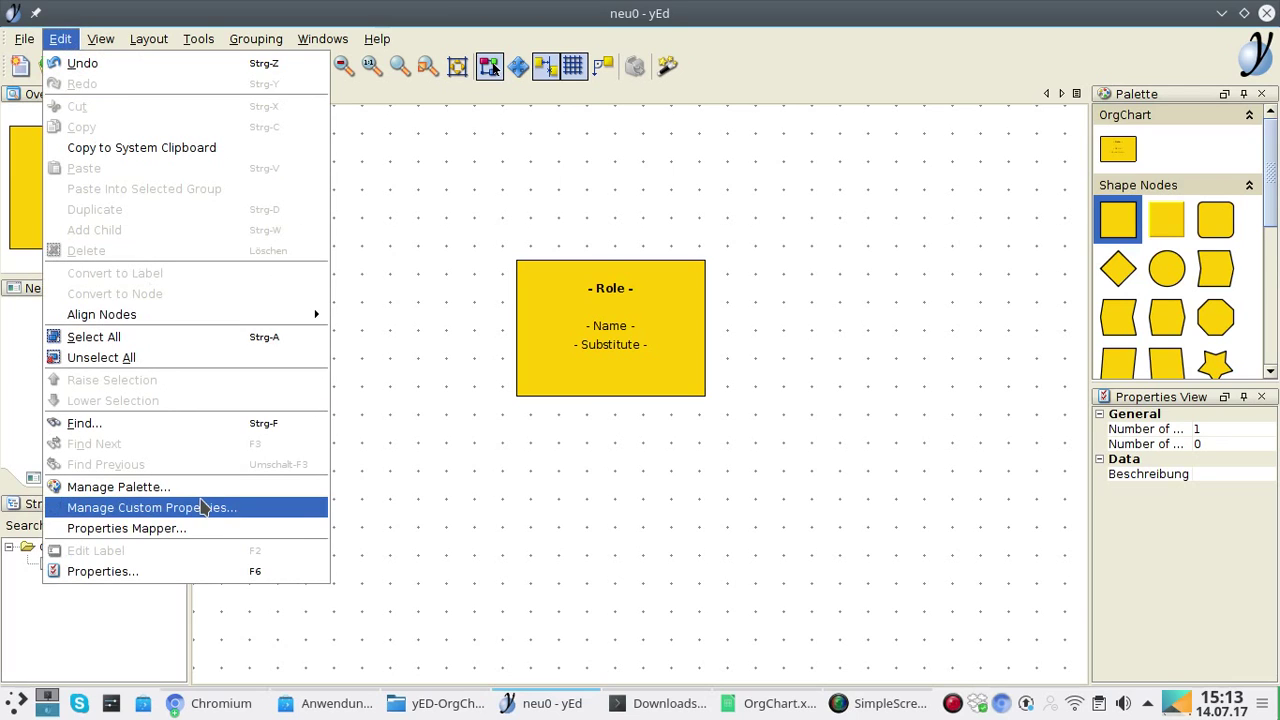
click(199, 538)
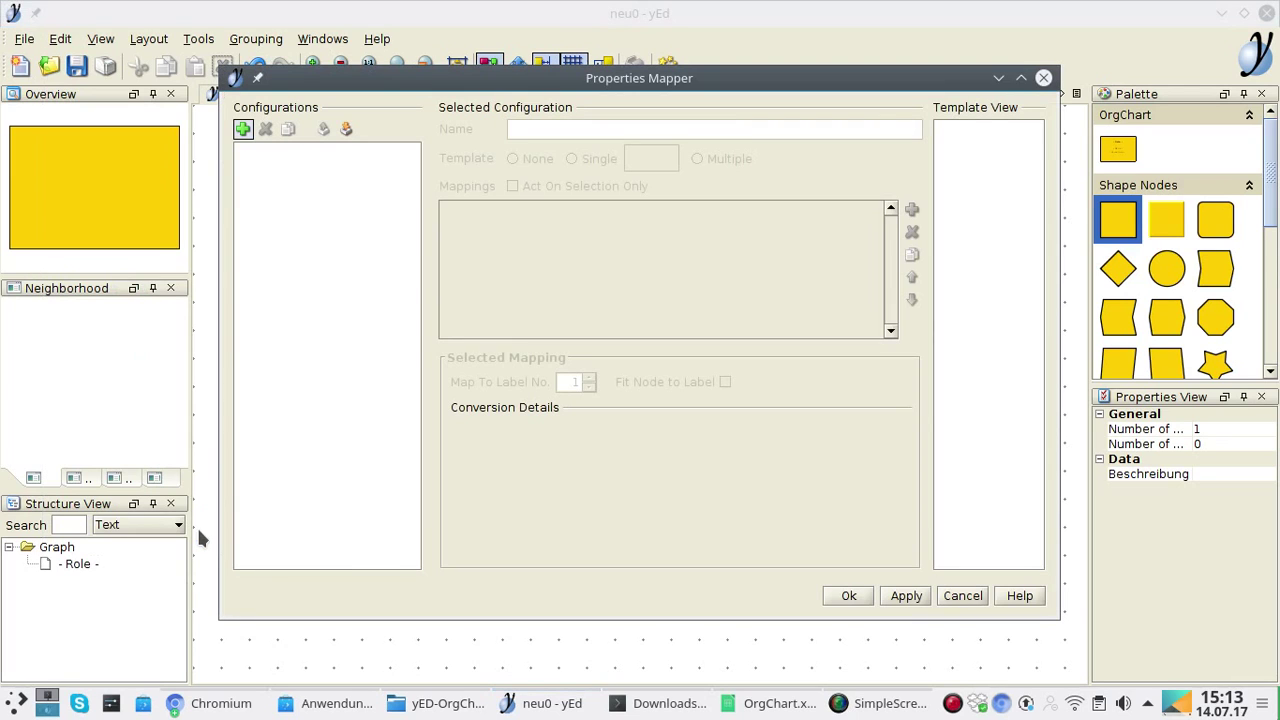
click(243, 130)
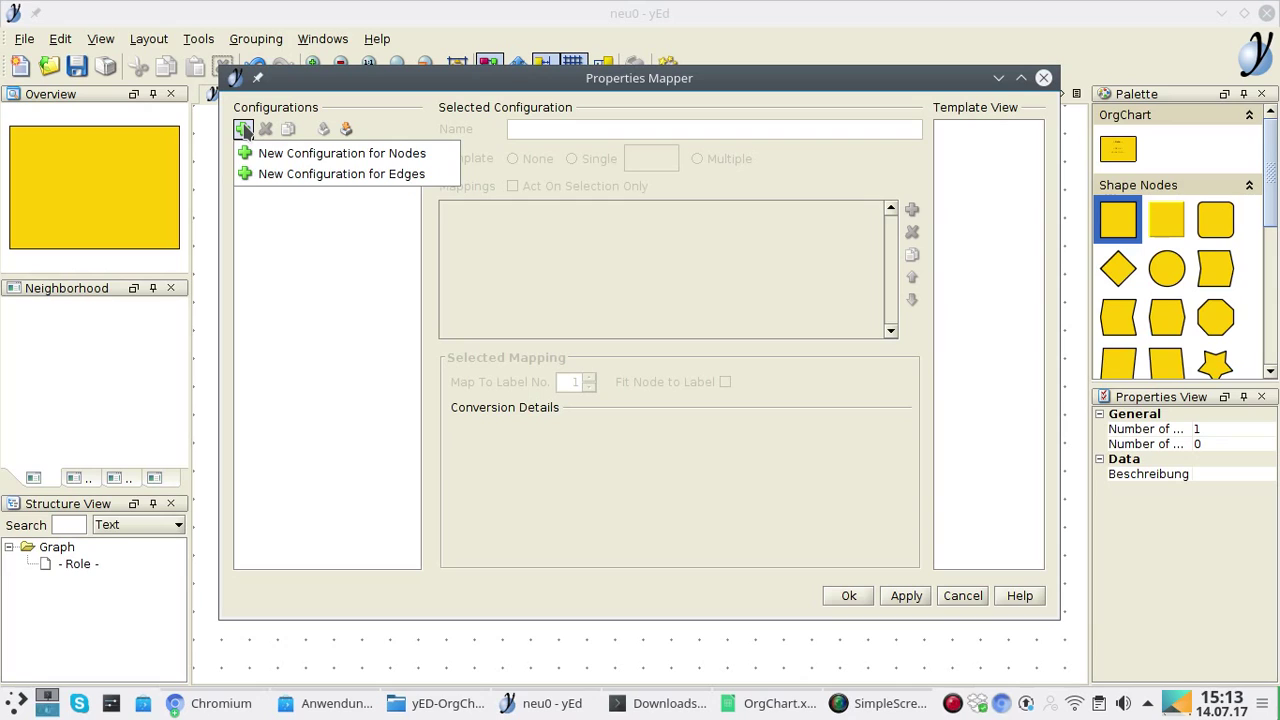
click(303, 155)
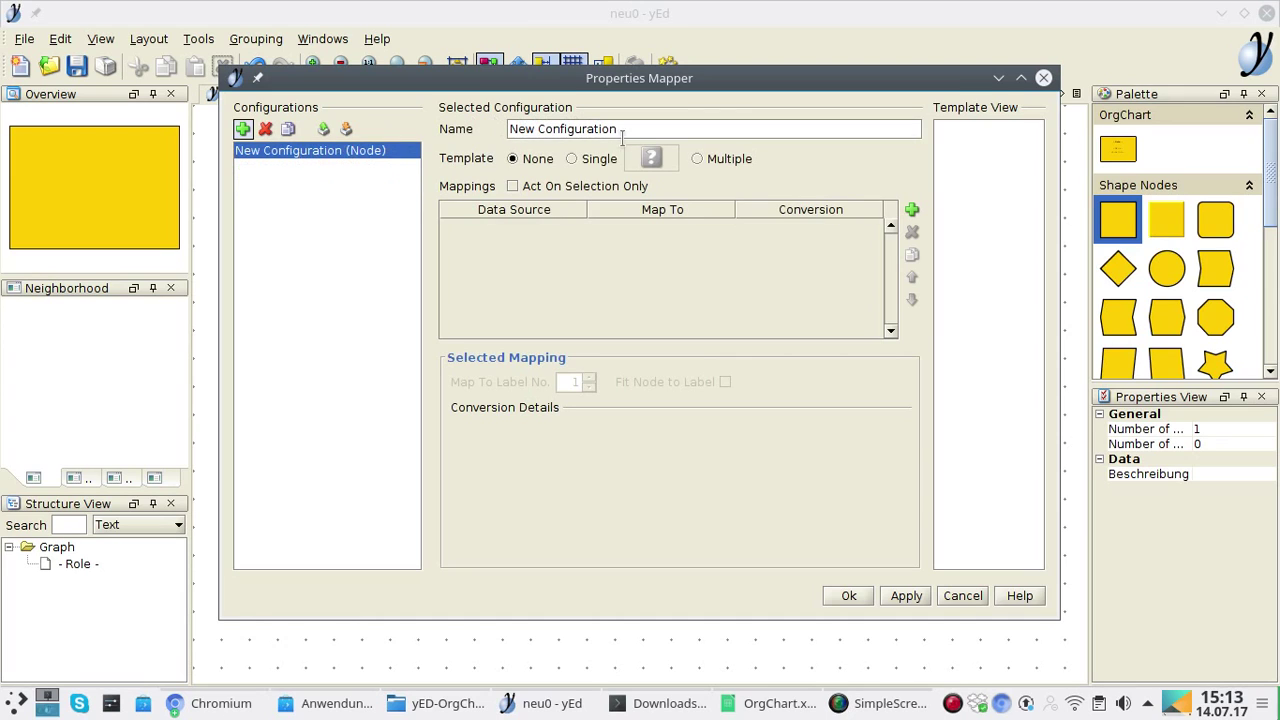
drag(630, 128, 400, 118)
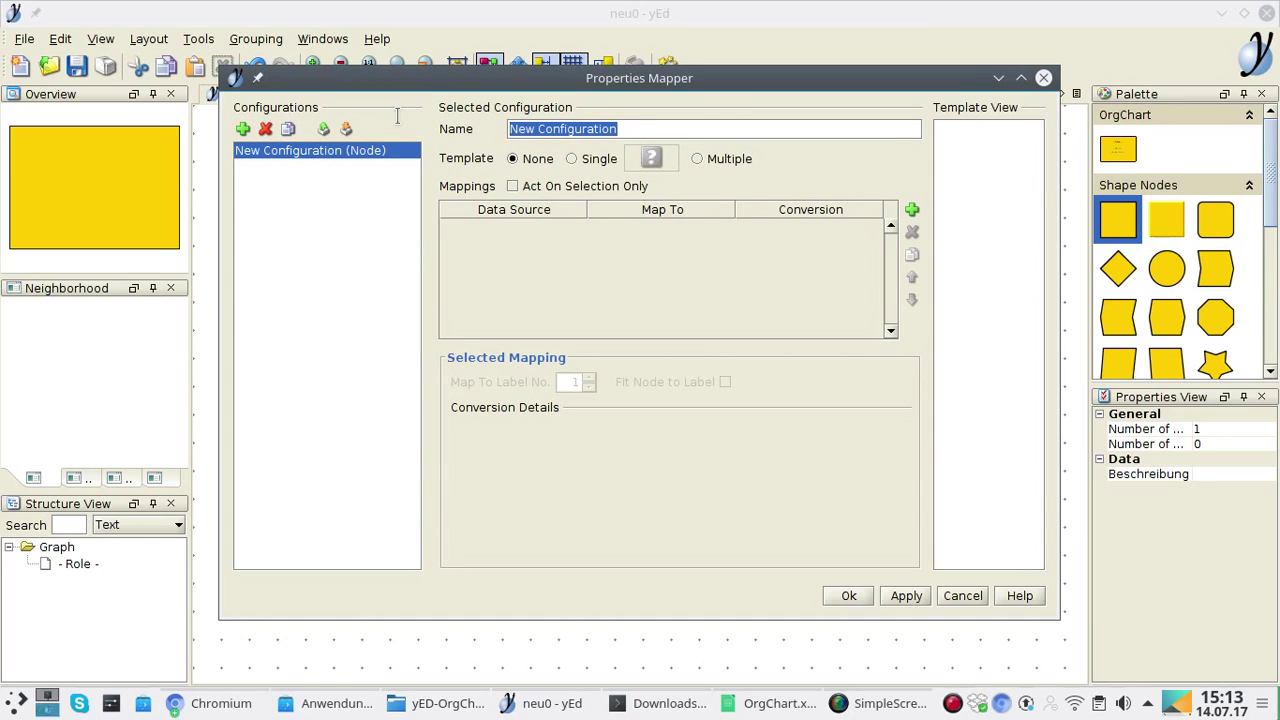
text(OrgChart)
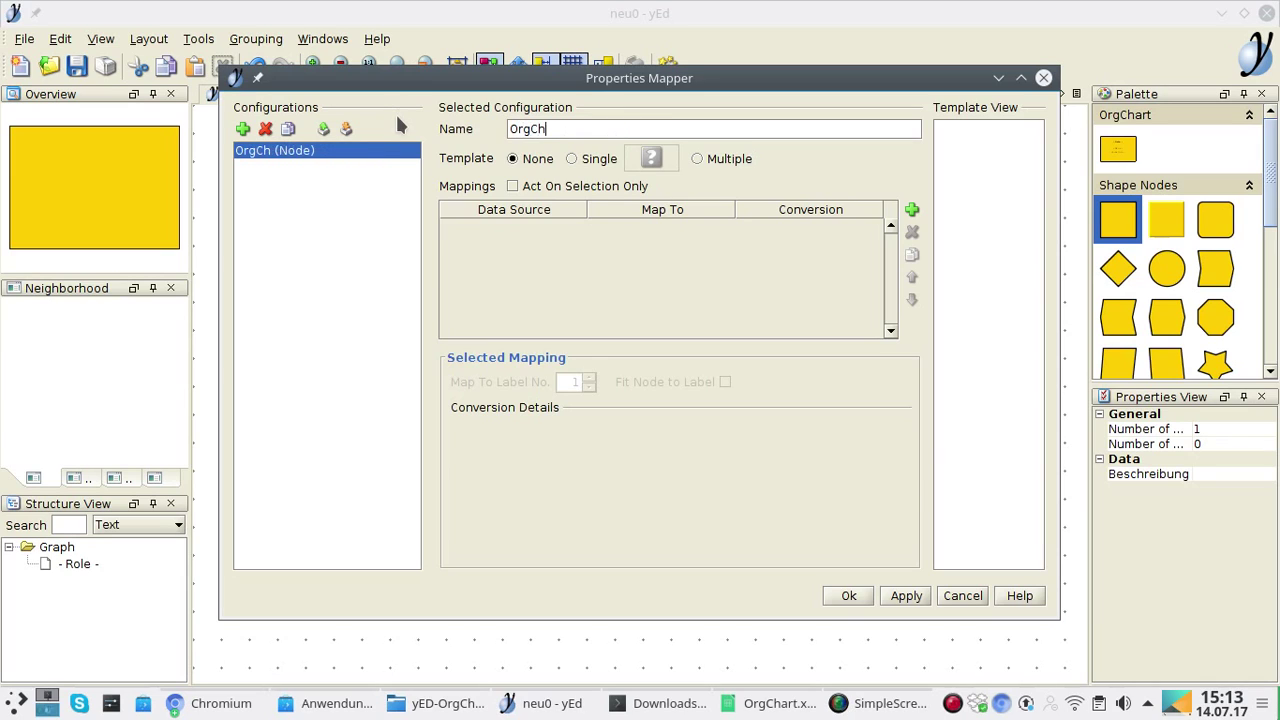
Assign the custom node from the OrgChart palette section as the configuration's single template and confirm the Properties Mapper.
click(571, 159)
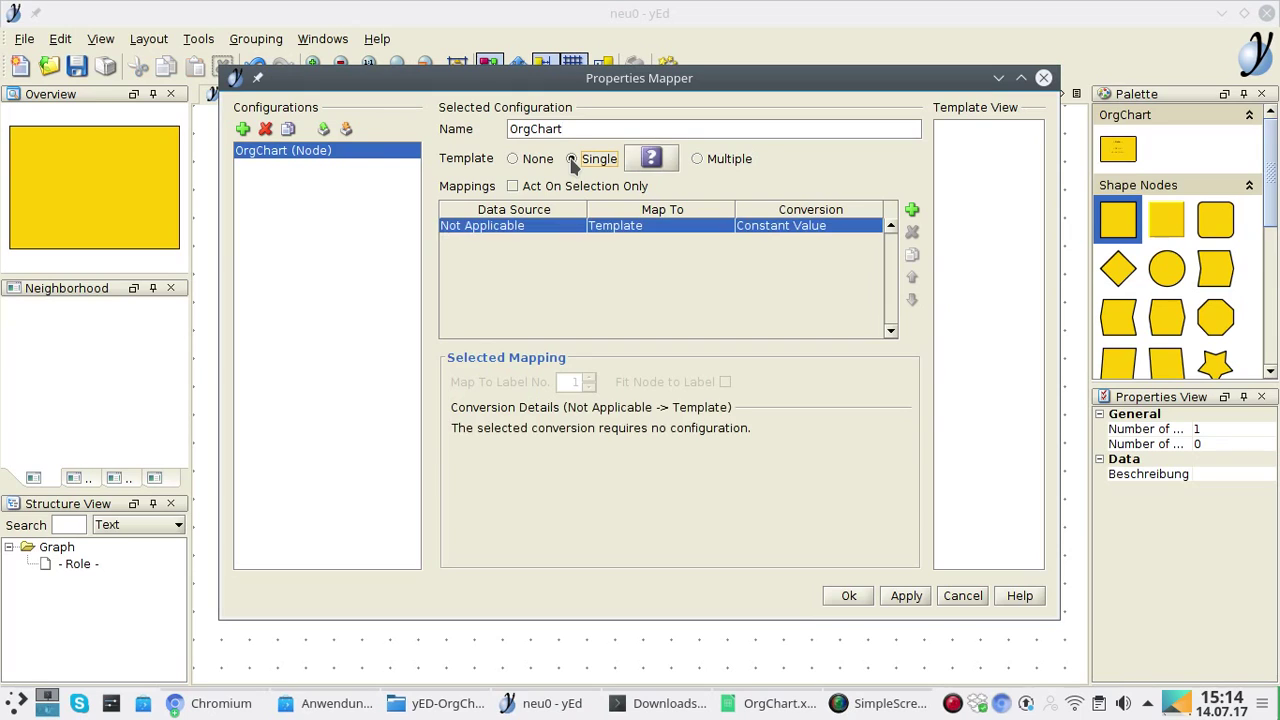
click(655, 160)
mouse_move(773, 160)
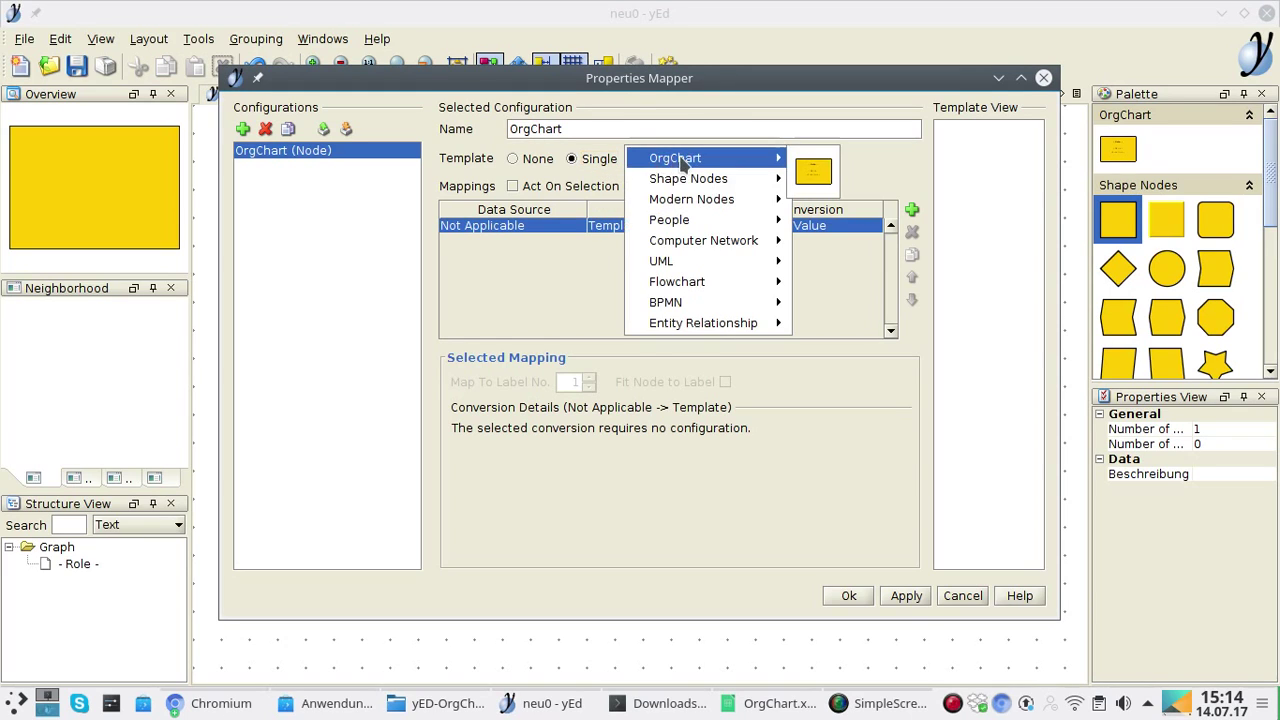
click(812, 176)
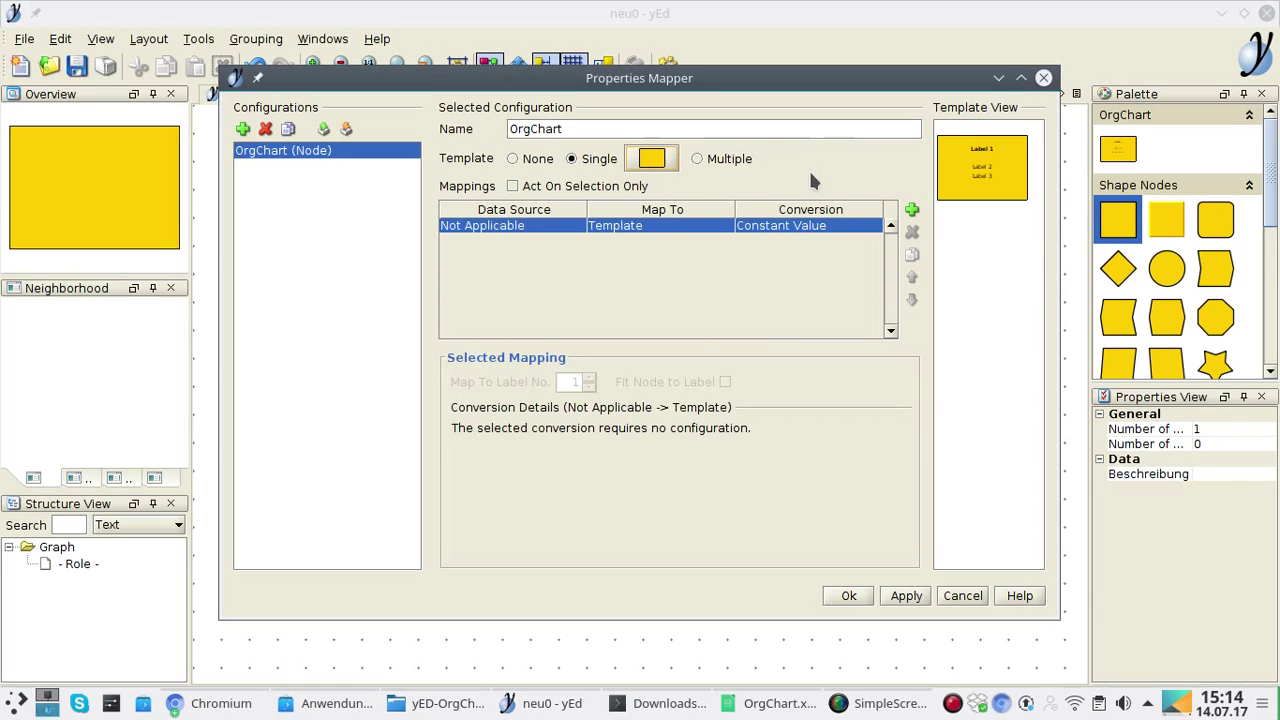
click(848, 596)
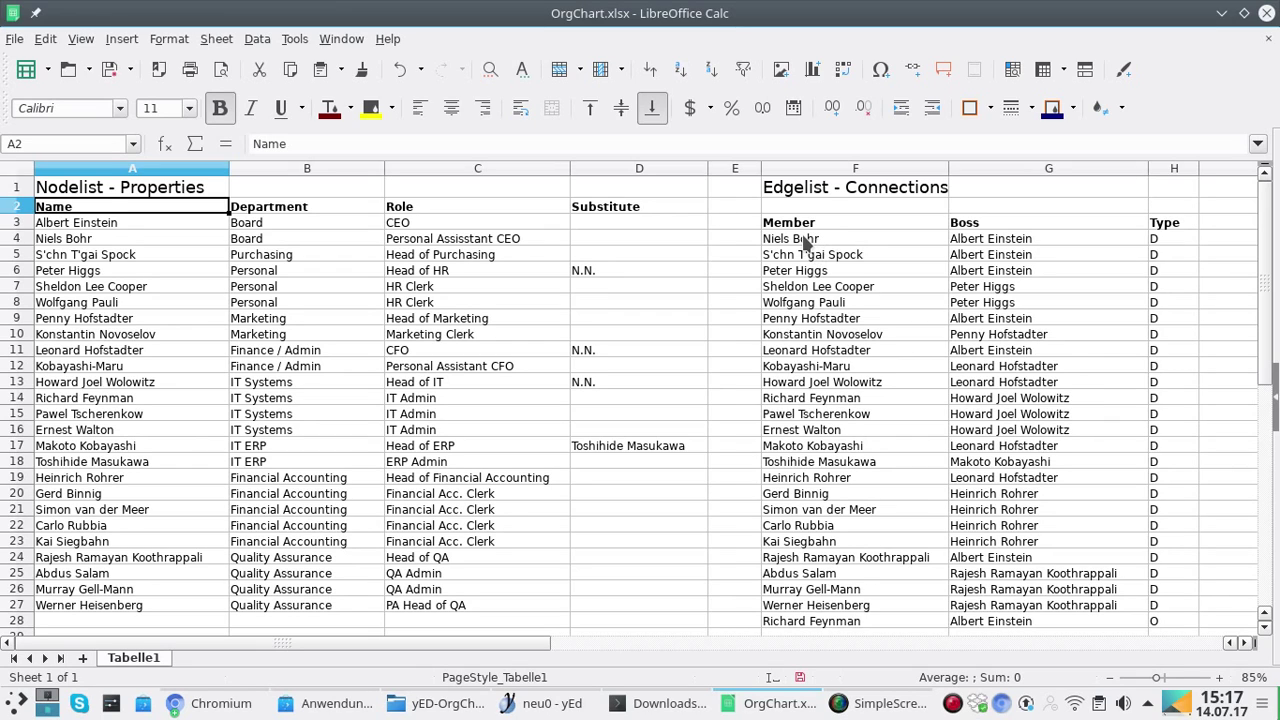
Examine the first Member and Boss entries of the edge list in OrgChart.xlsx in LibreOffice Calc.
click(804, 241)
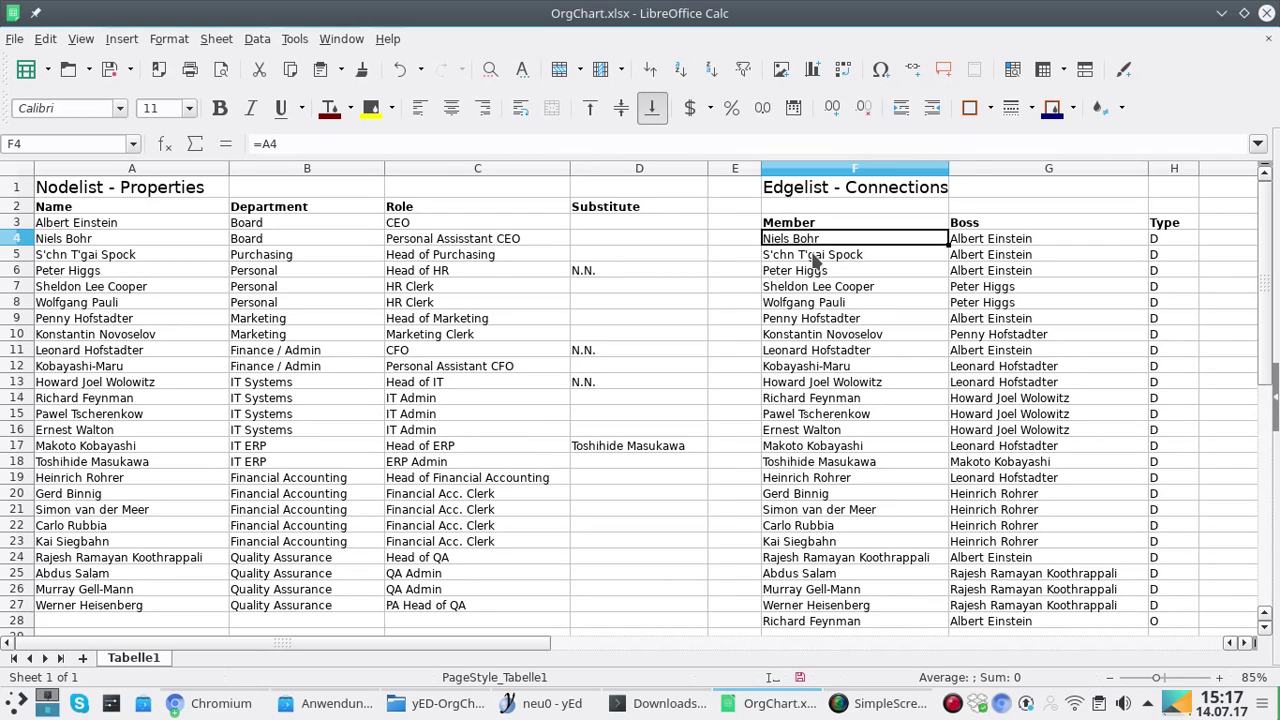
click(972, 246)
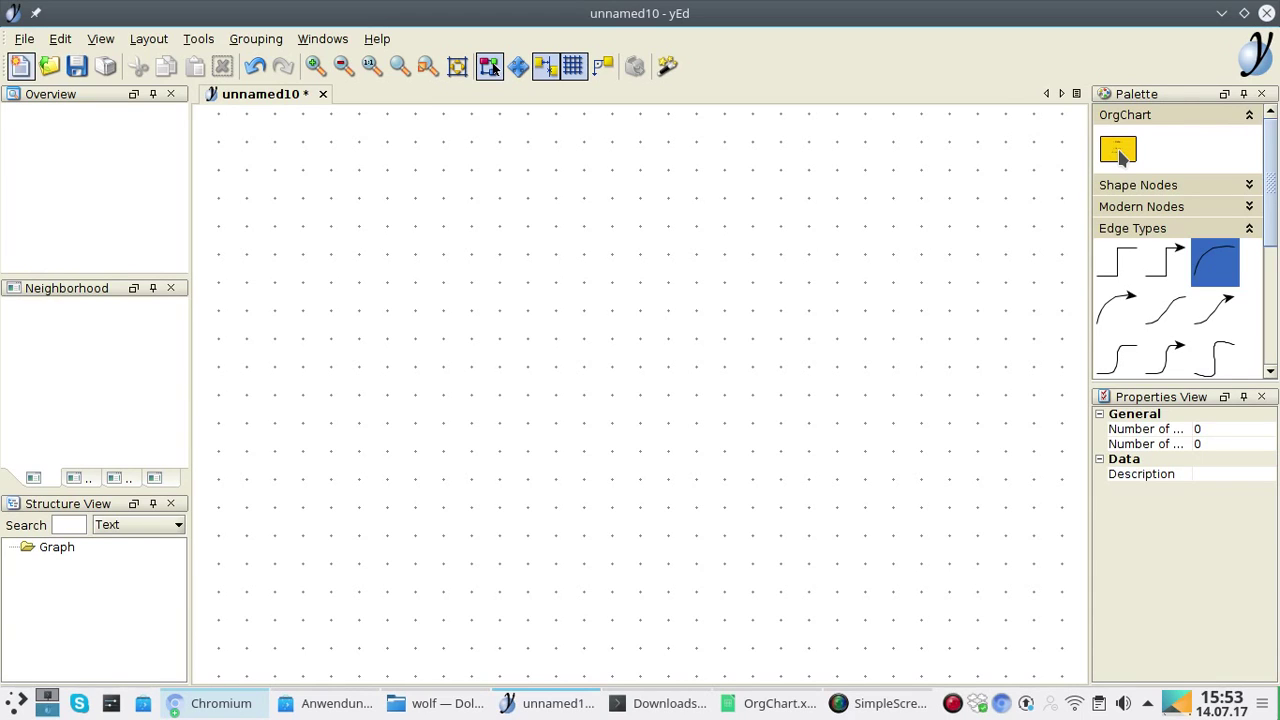
In yEd, choose the OrgChart node and the angular edge type without an arrowhead as the active palette items.
click(1120, 153)
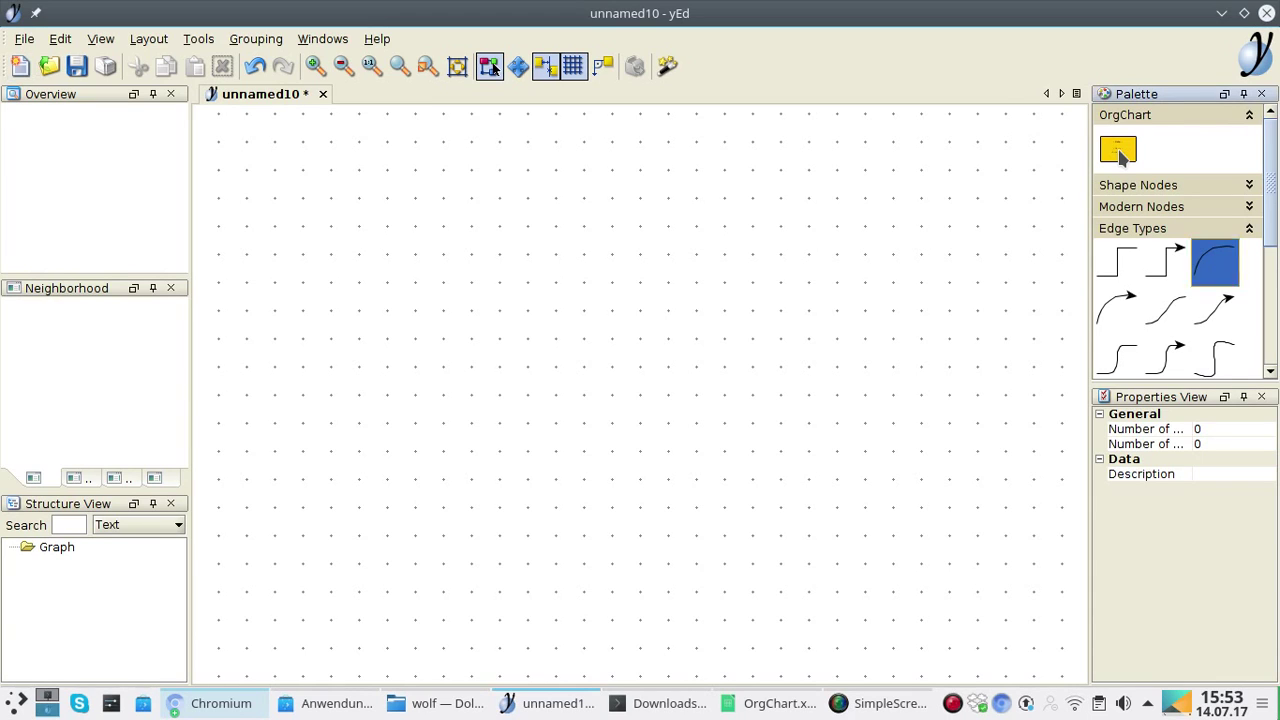
click(1120, 270)
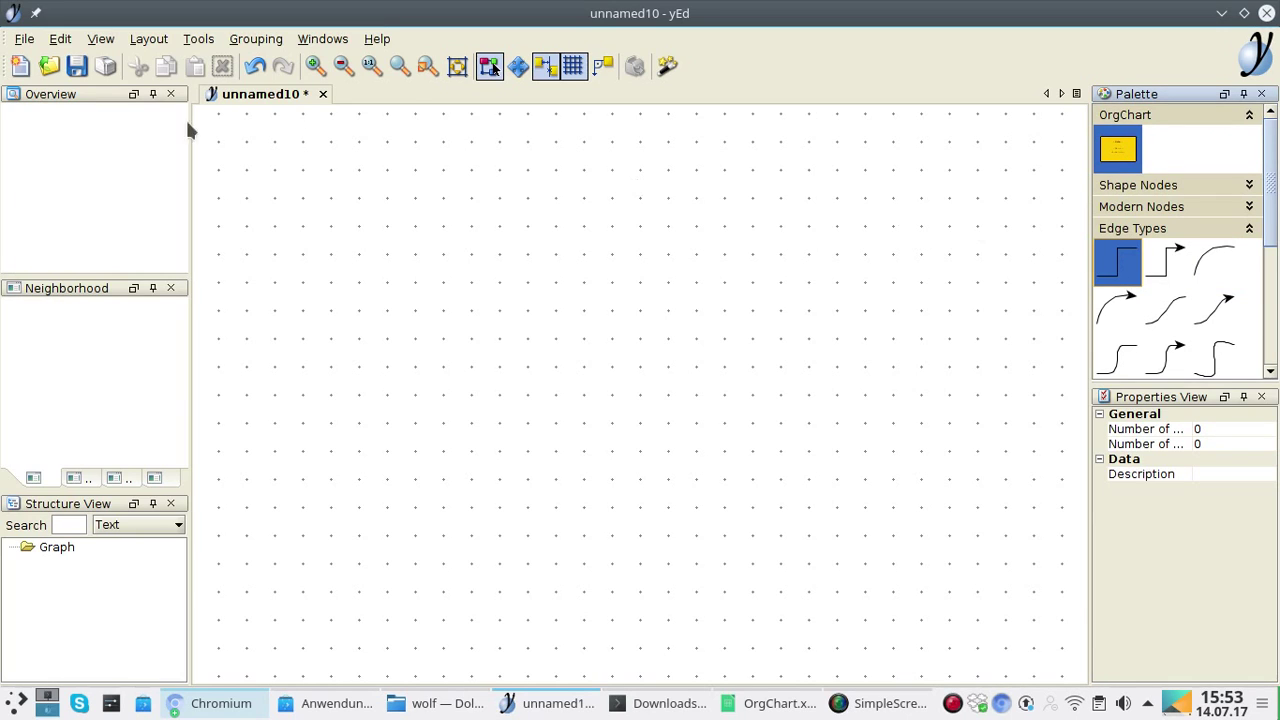
Open OrgChart.xlsx for import and set the edge list's data range to Tabelle1!F3:H28.
click(49, 66)
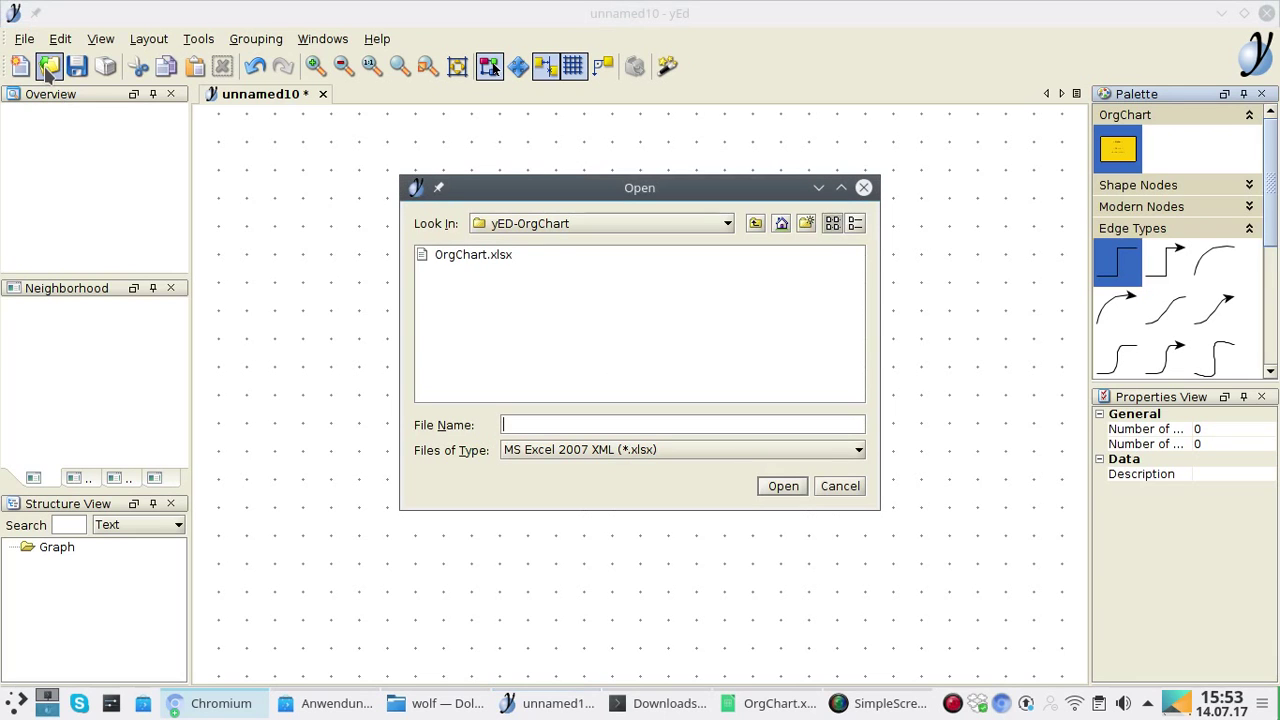
double_click(471, 256)
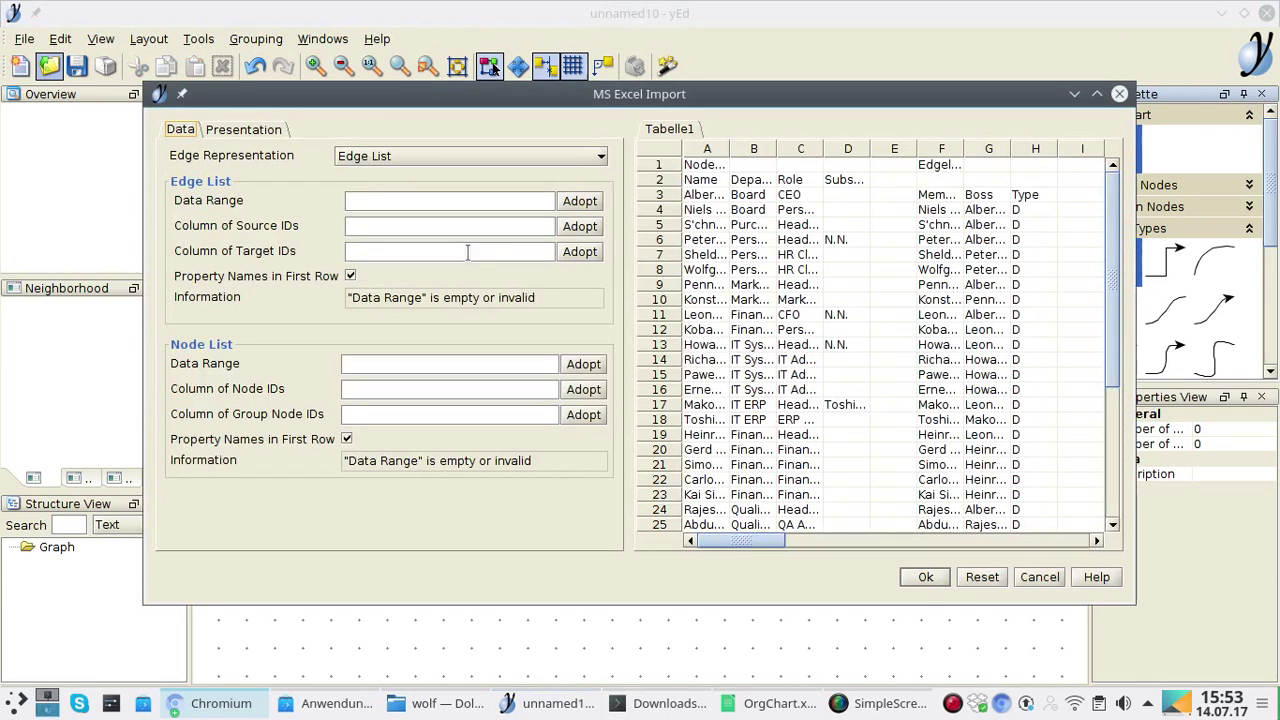
click(787, 197)
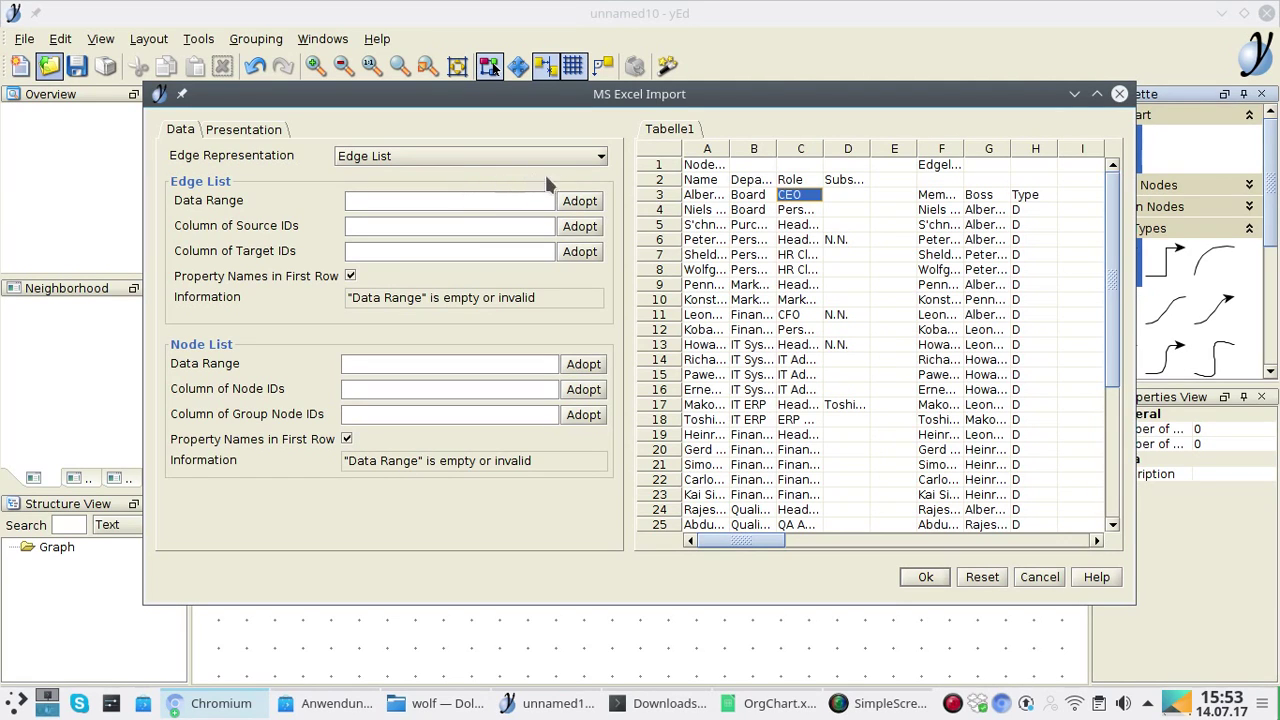
click(935, 196)
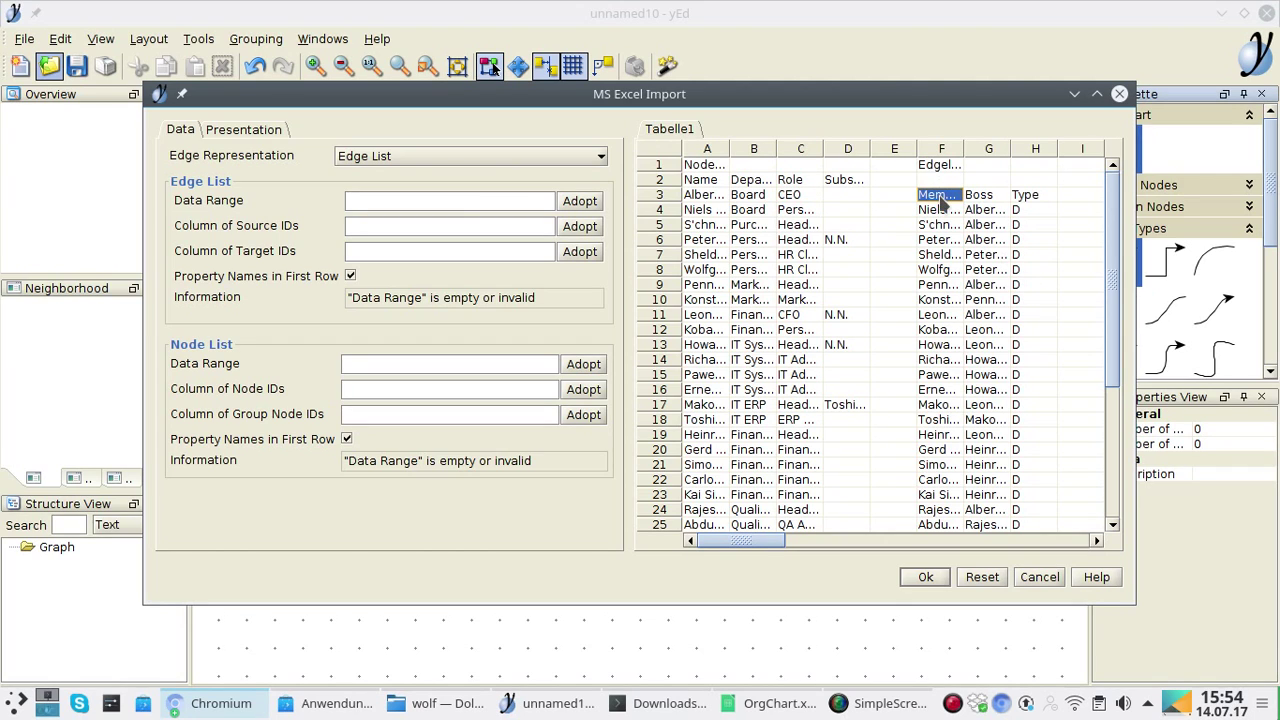
shift+click(1008, 228)
drag(1008, 228, 1020, 482)
scroll(1016, 420, down, 2)
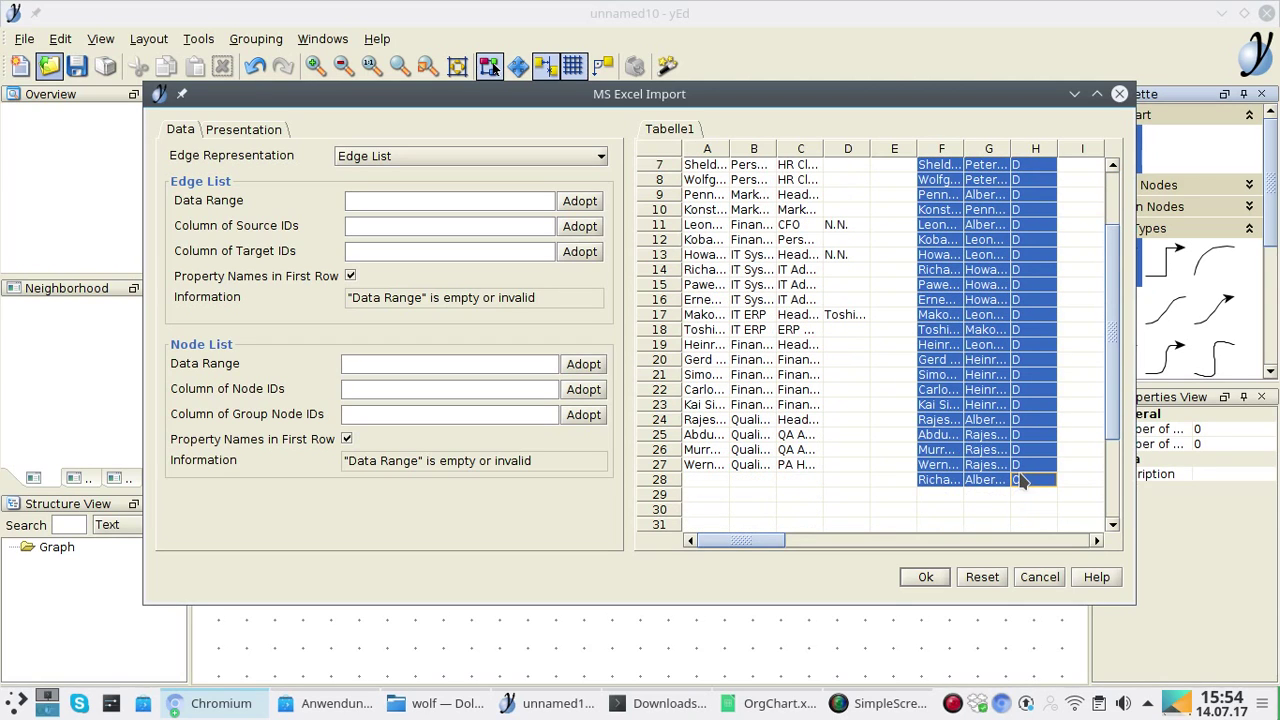
click(580, 201)
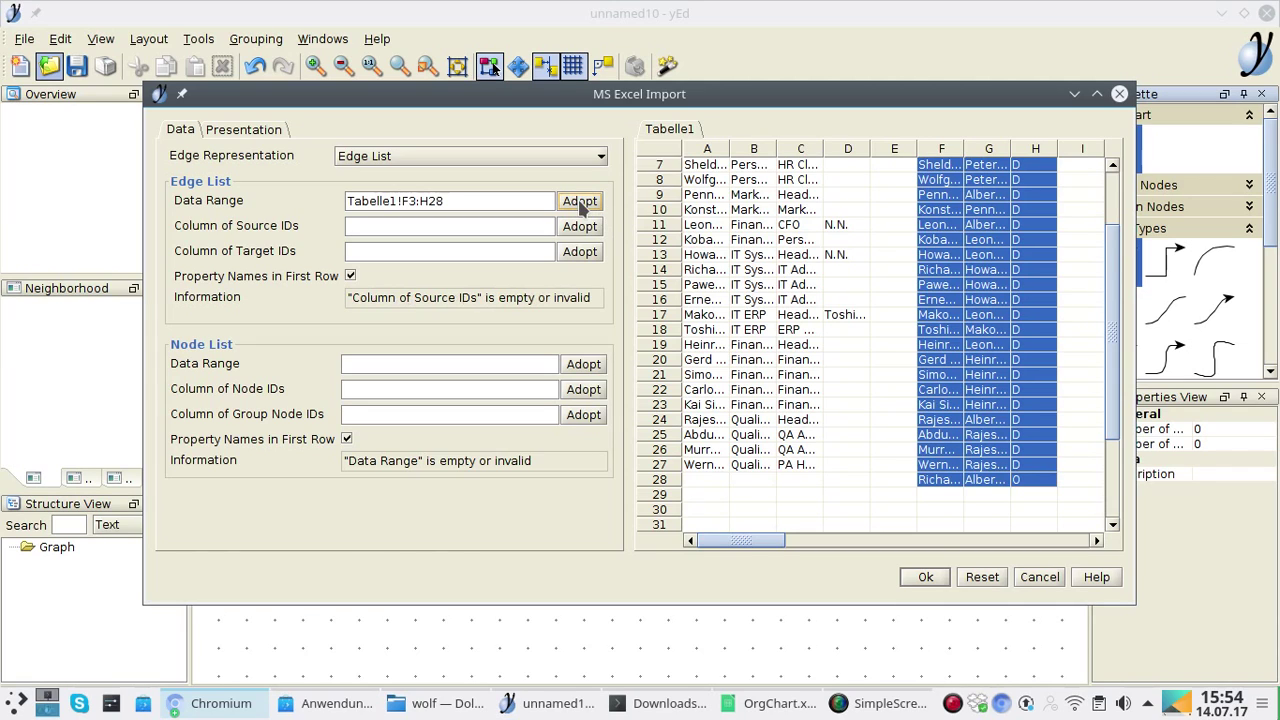
Assign column G of Tabelle1 as the edge list's source IDs and column F as its target IDs.
click(491, 225)
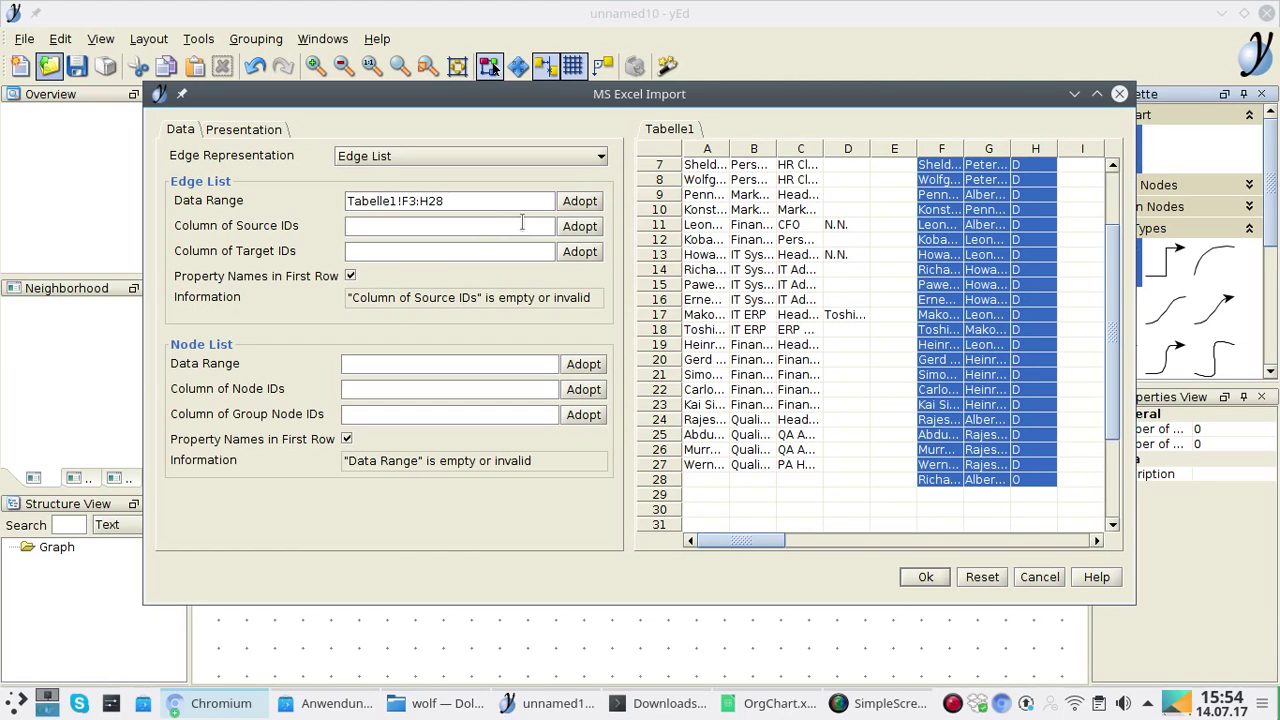
click(985, 240)
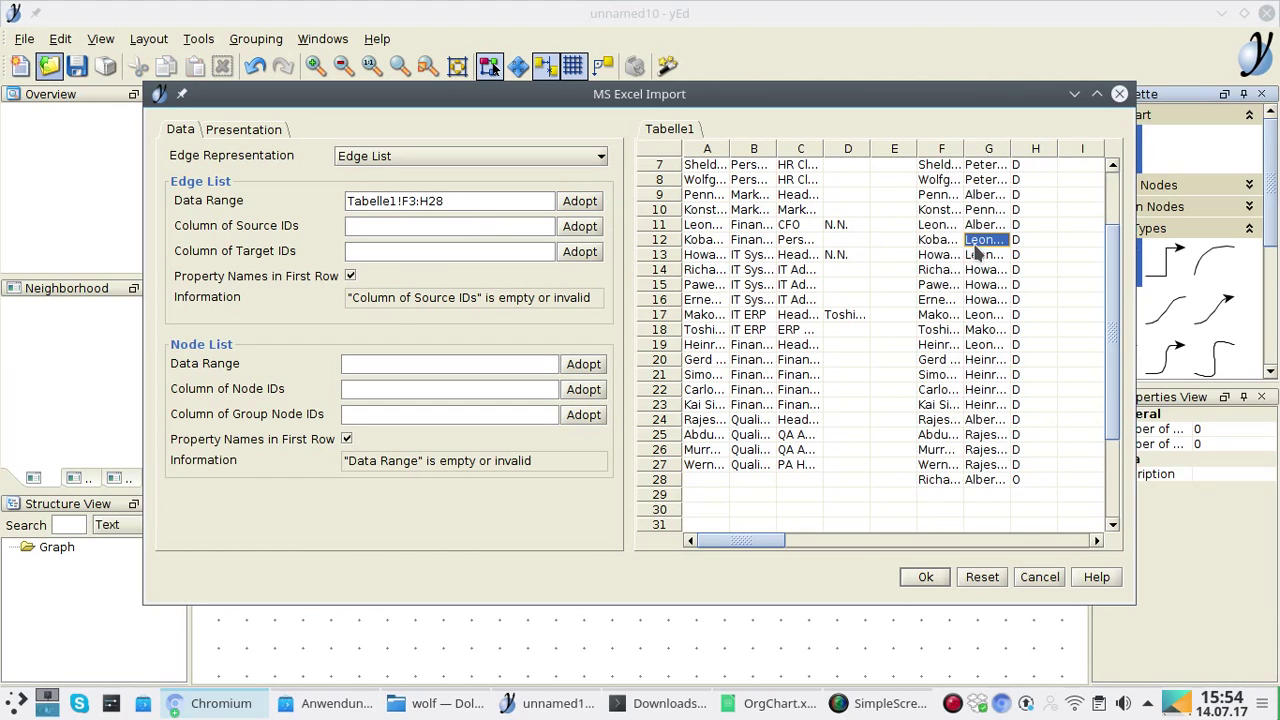
click(582, 228)
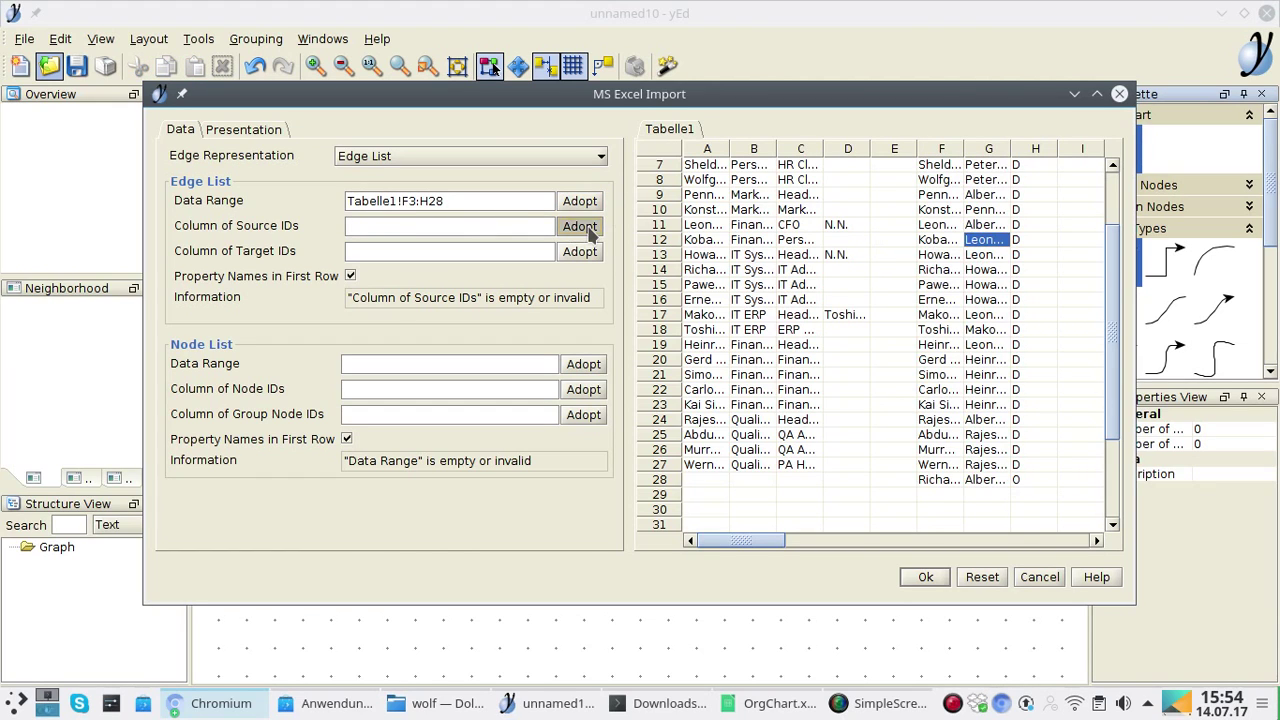
click(493, 252)
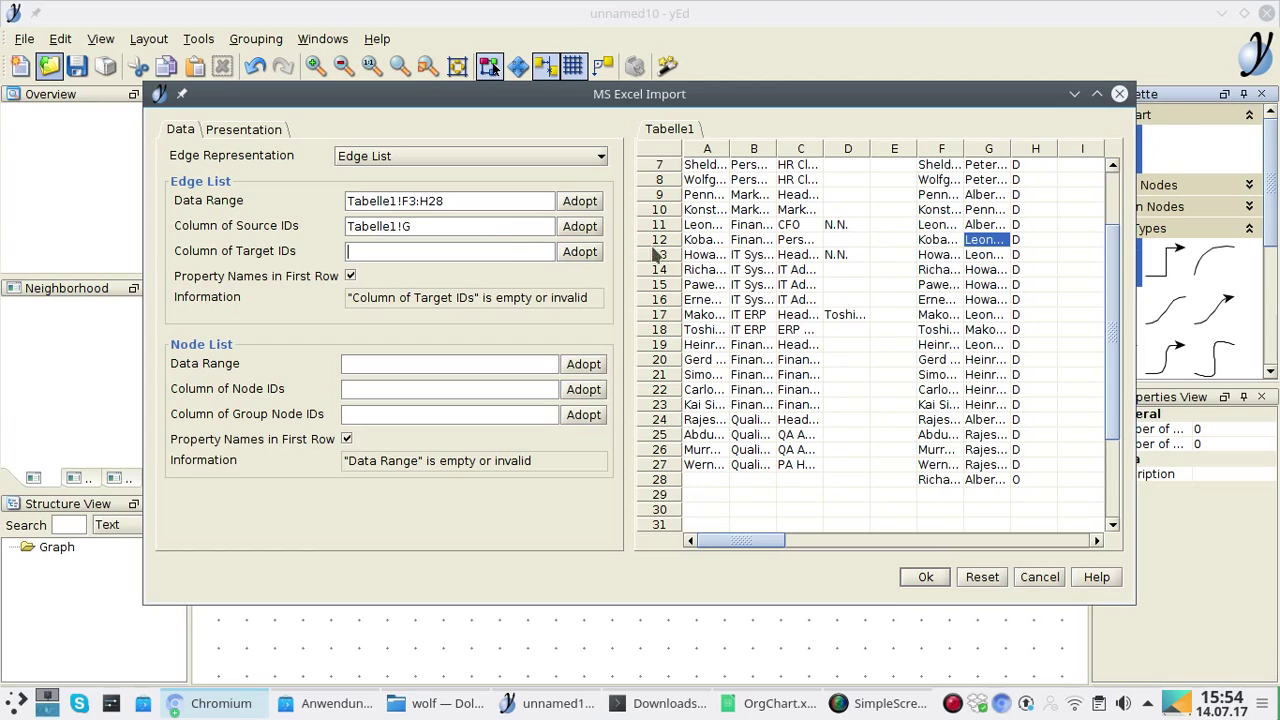
click(938, 240)
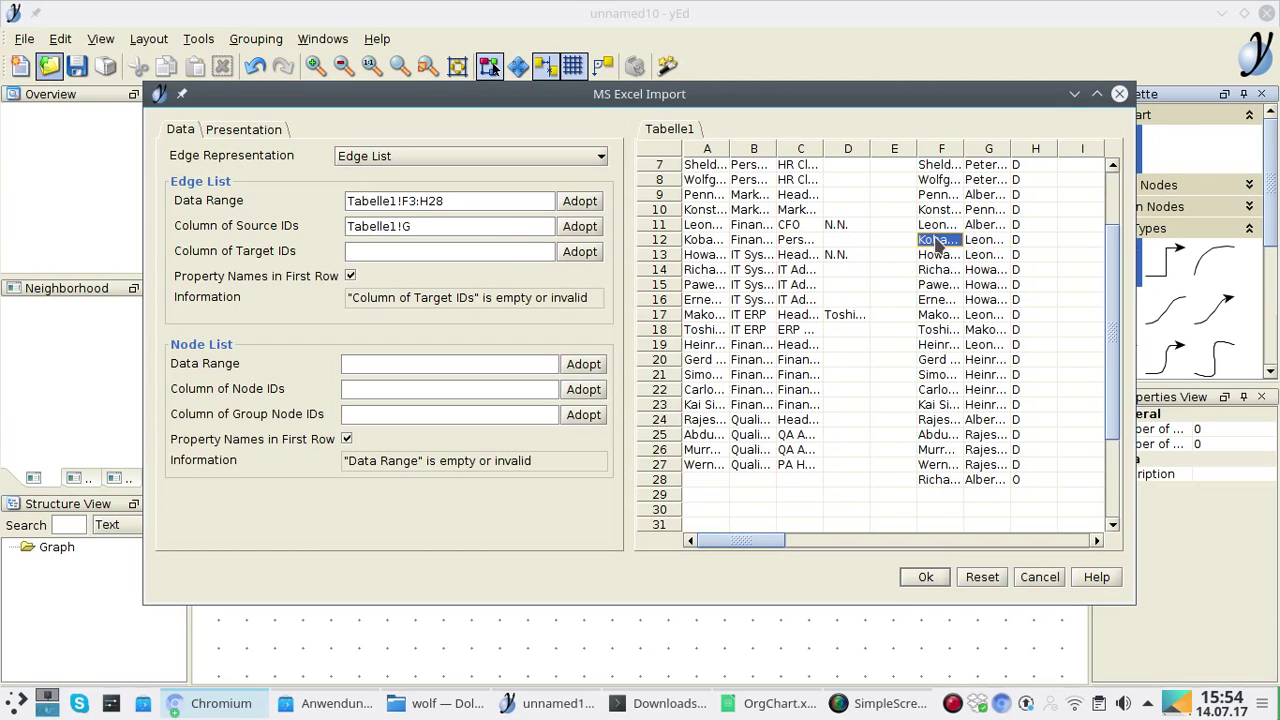
click(582, 252)
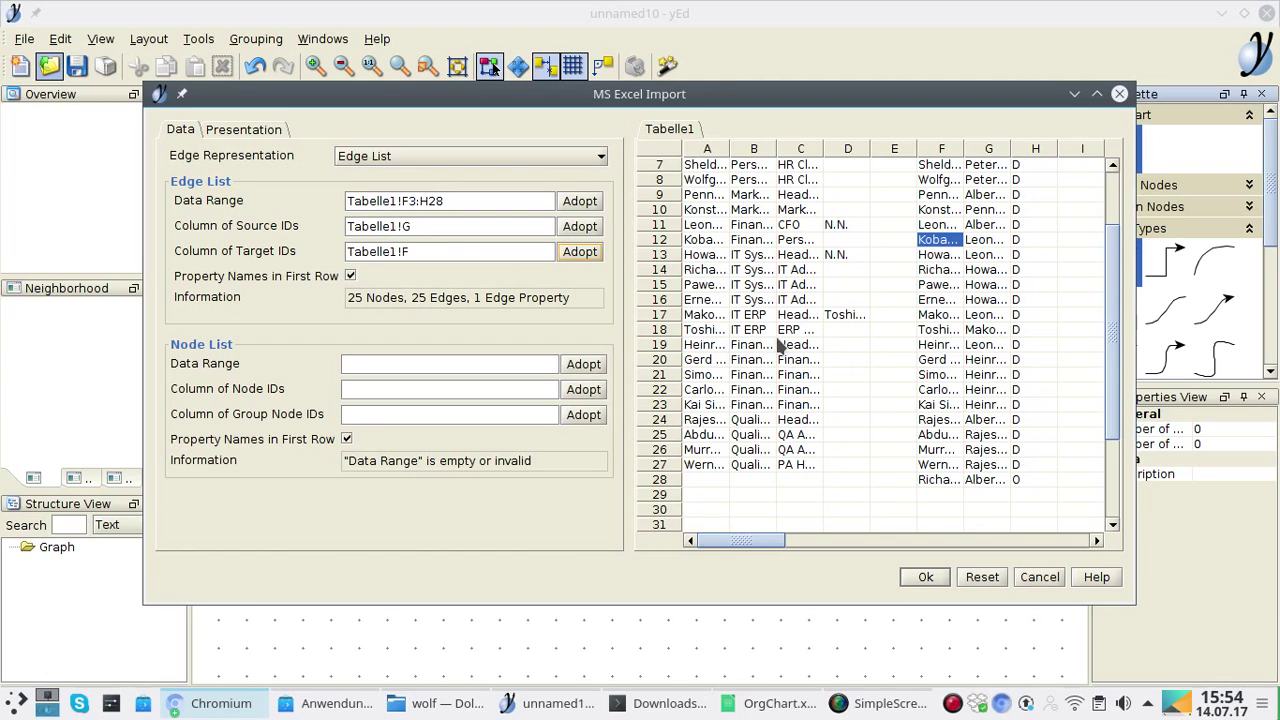
Set the node list's data range to Tabelle1!A2:D27 and its node ID column to Tabelle1!A.
scroll(789, 343, up, 2)
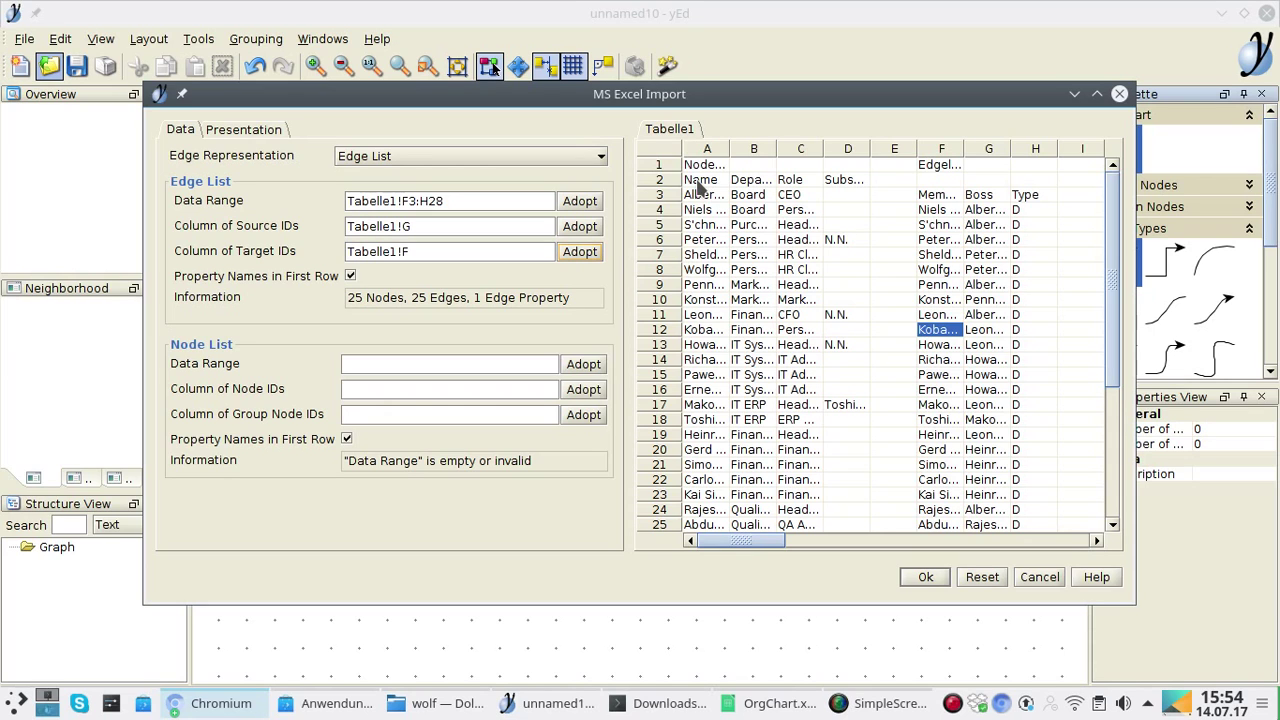
drag(699, 184, 843, 406)
scroll(841, 420, down, 1)
scroll(843, 420, down, 2)
shift+click(843, 421)
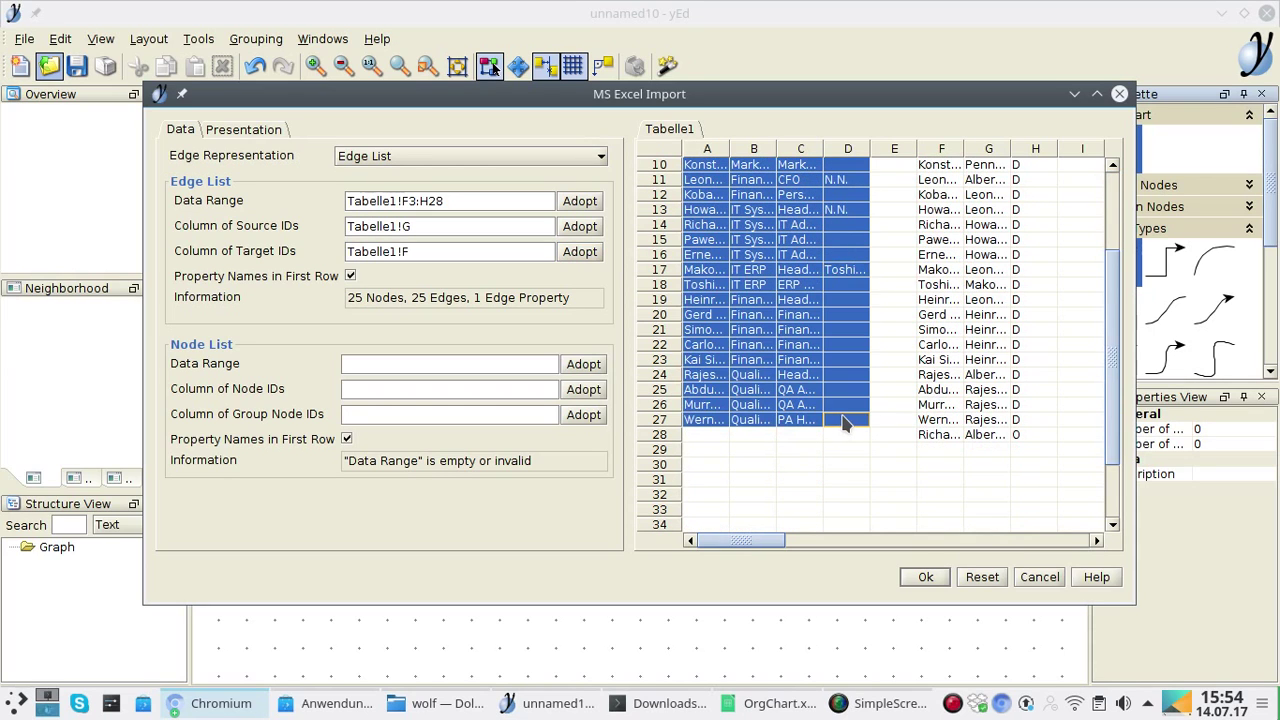
click(594, 367)
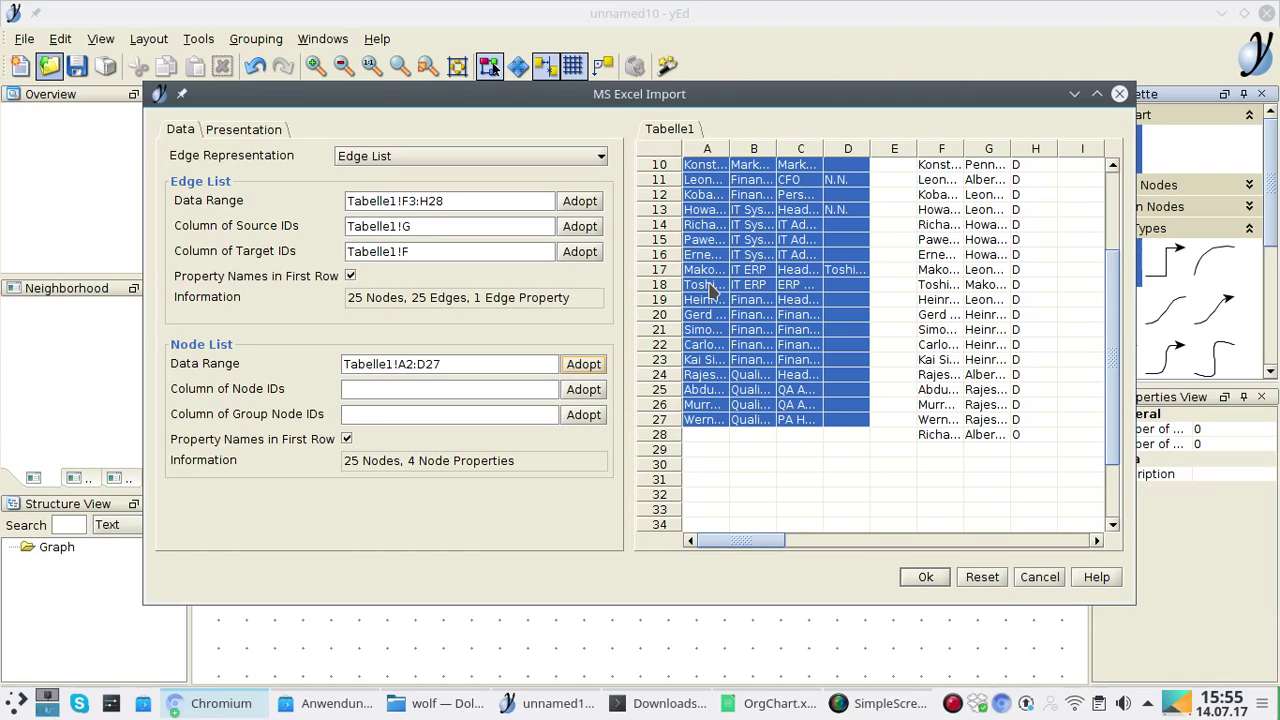
click(710, 287)
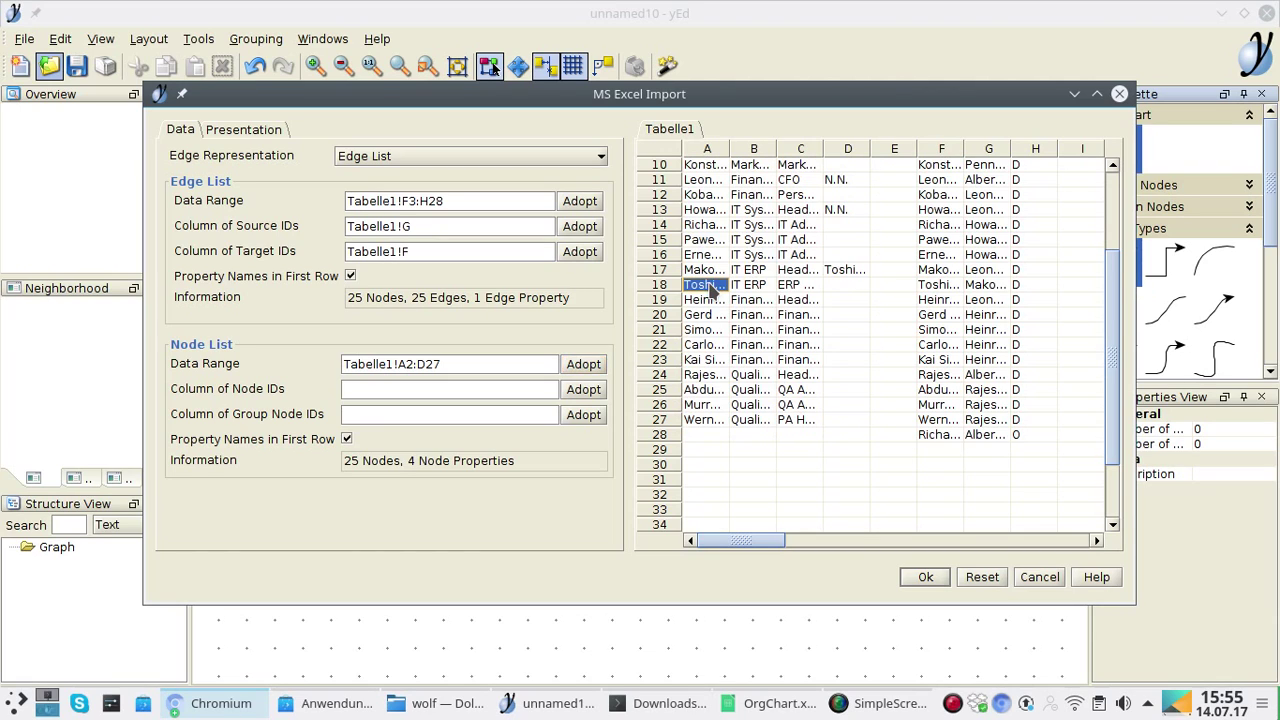
click(588, 395)
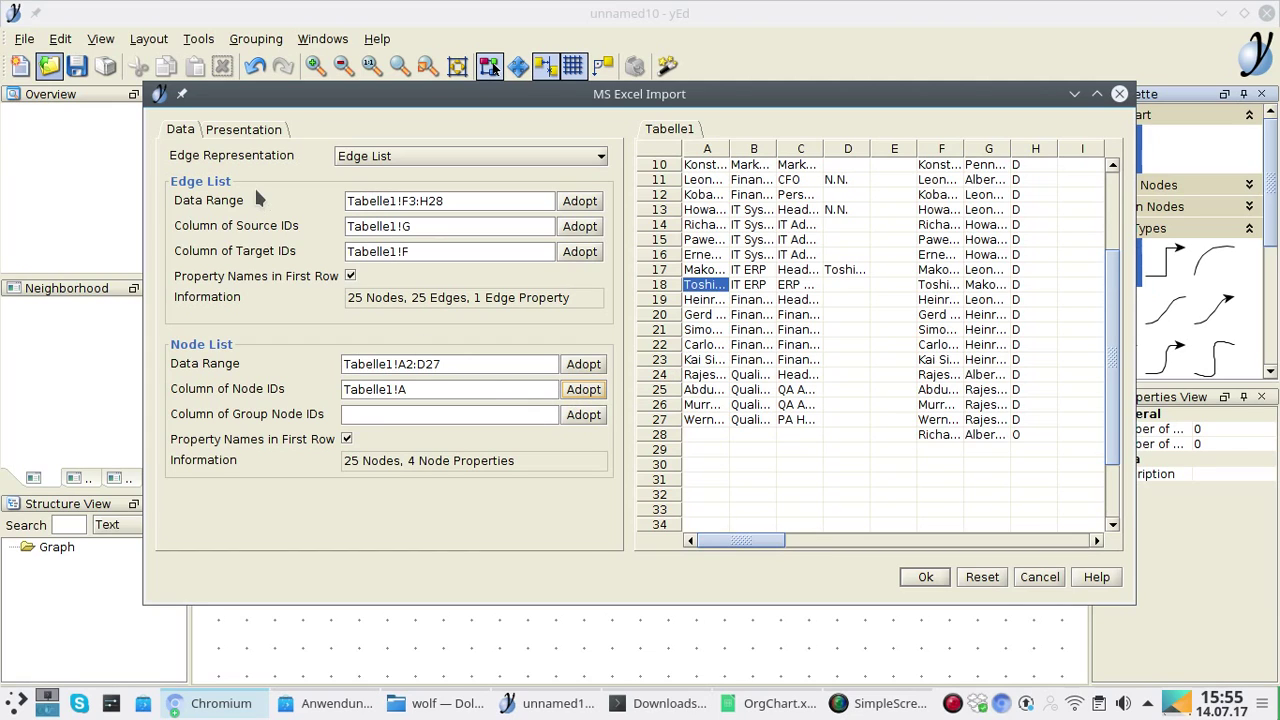
Enable the OrgChart (Node) configuration for the imported nodes and run the Excel import.
click(245, 131)
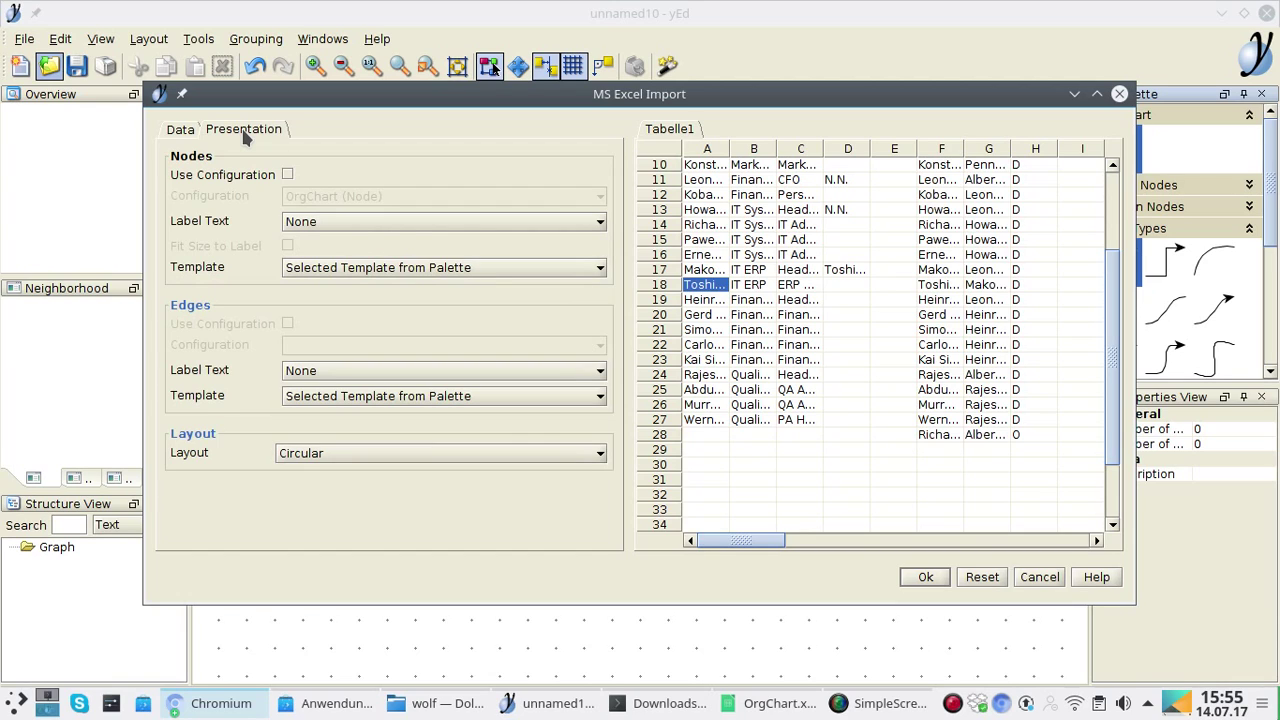
click(287, 175)
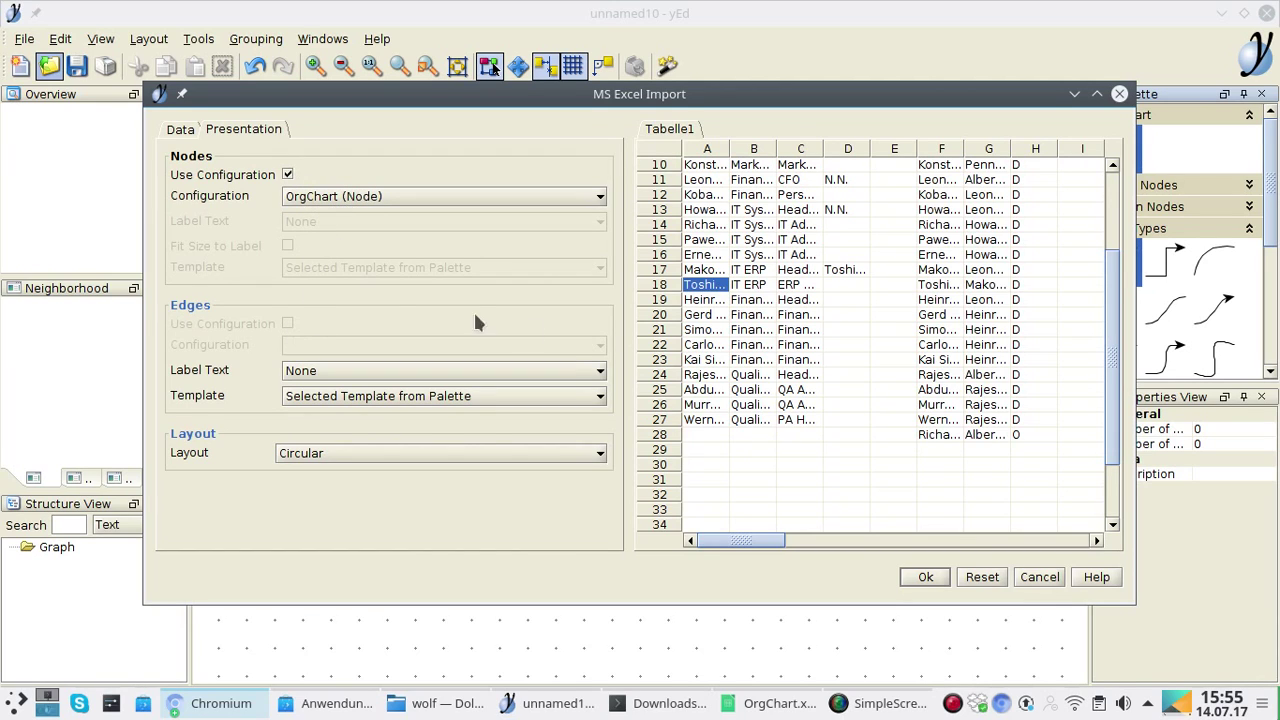
click(926, 578)
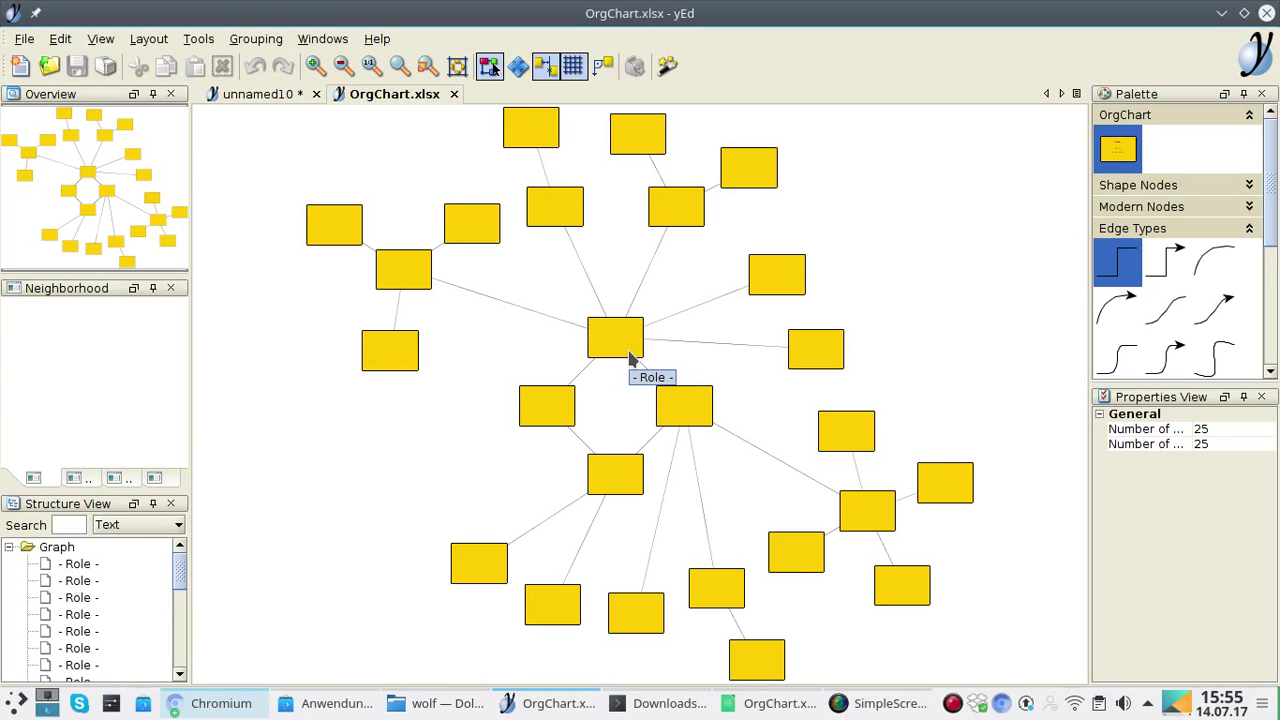
Examine the central node's labels and its imported Name, Department, Role and Substitute data properties.
scroll(630, 358, up, 1)
scroll(630, 358, up, 5)
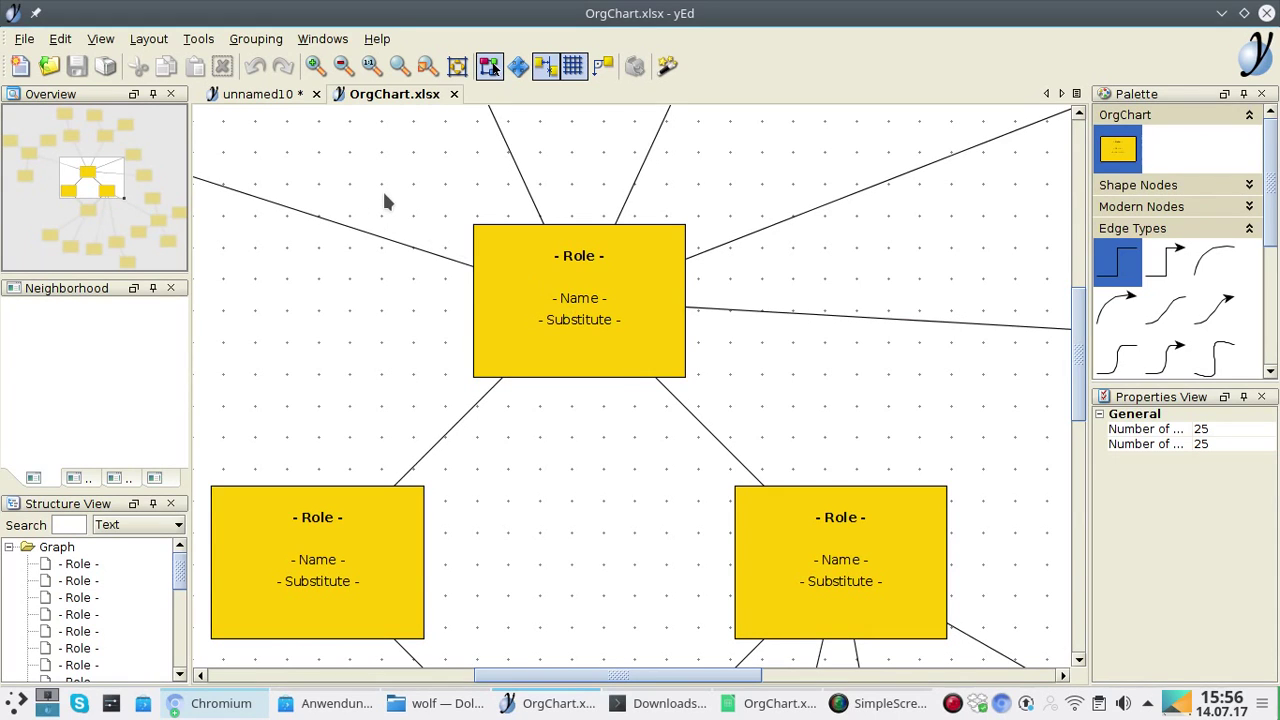
click(626, 283)
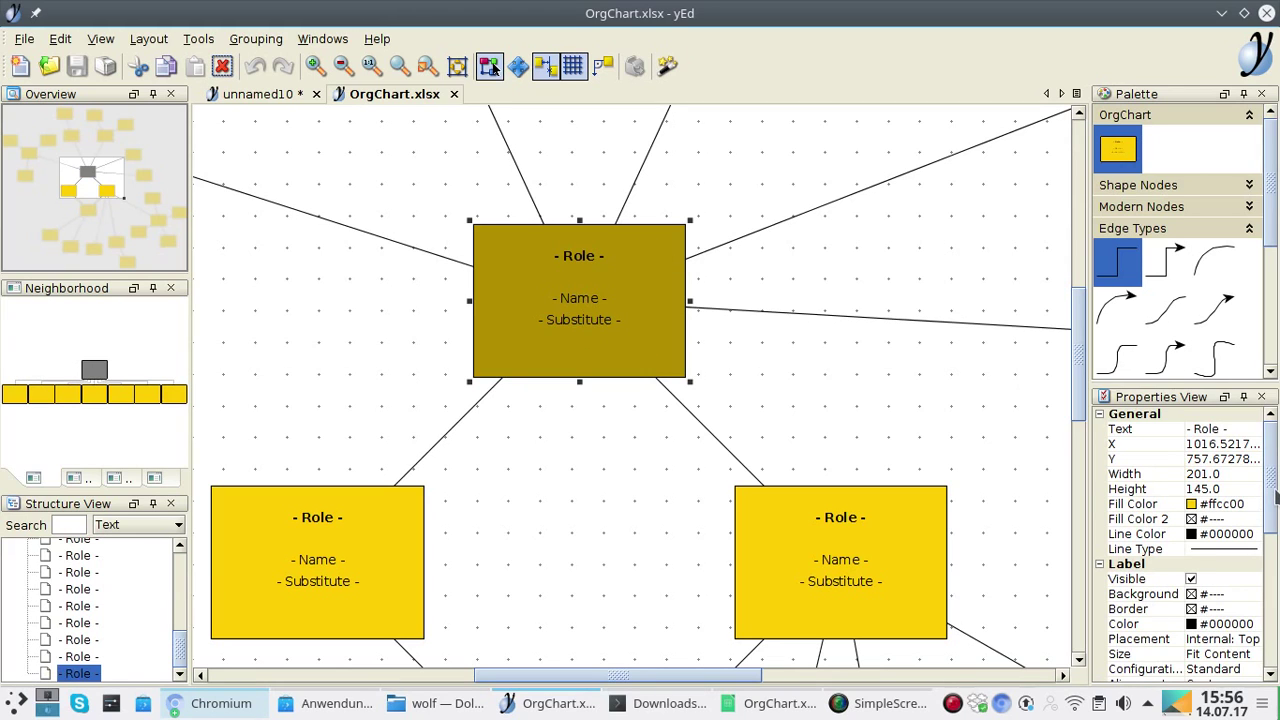
drag(1274, 505, 1276, 612)
scroll(1276, 612, down, 2)
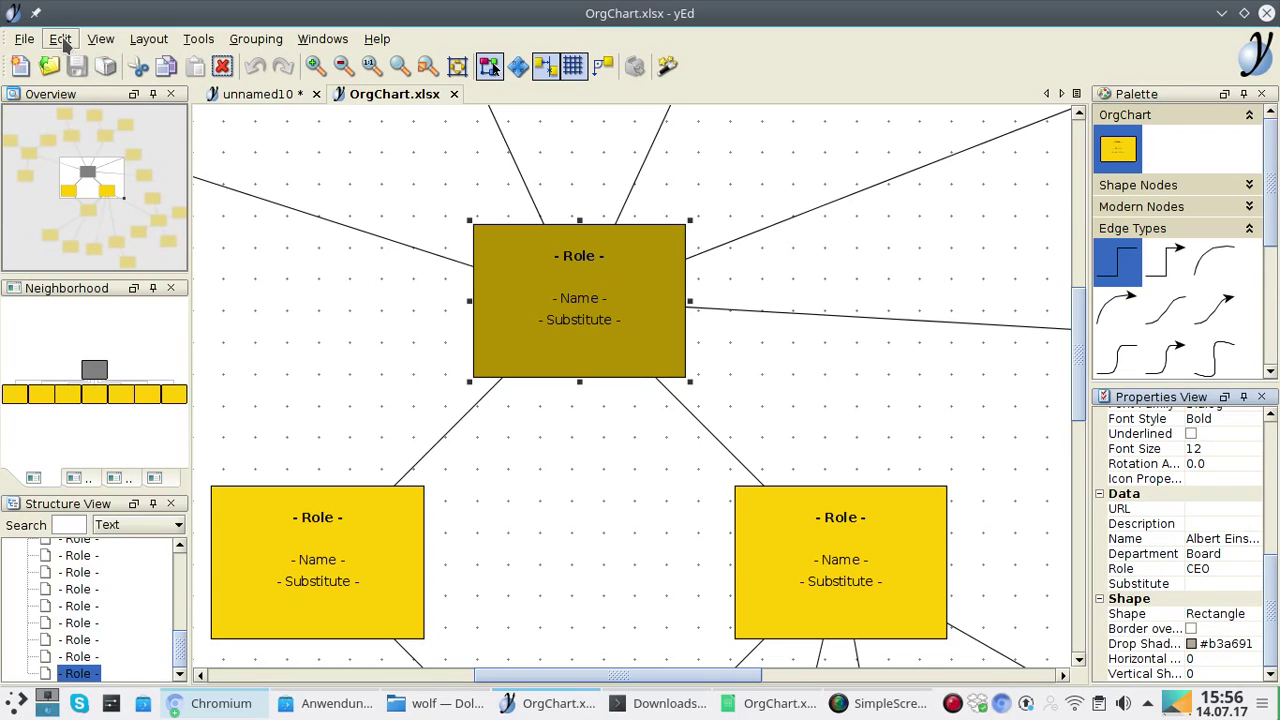
In the Properties Mapper, add a mapping from Role to the text of label 1 in the OrgChart configuration.
click(61, 39)
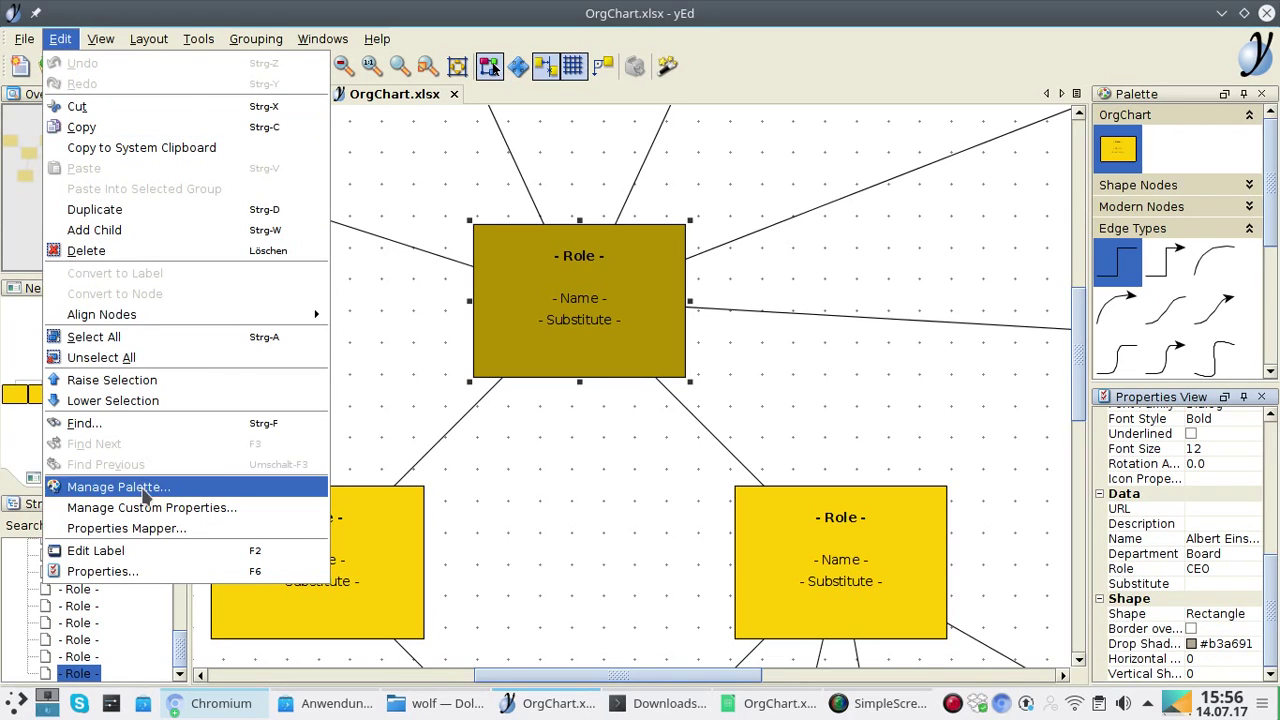
click(150, 529)
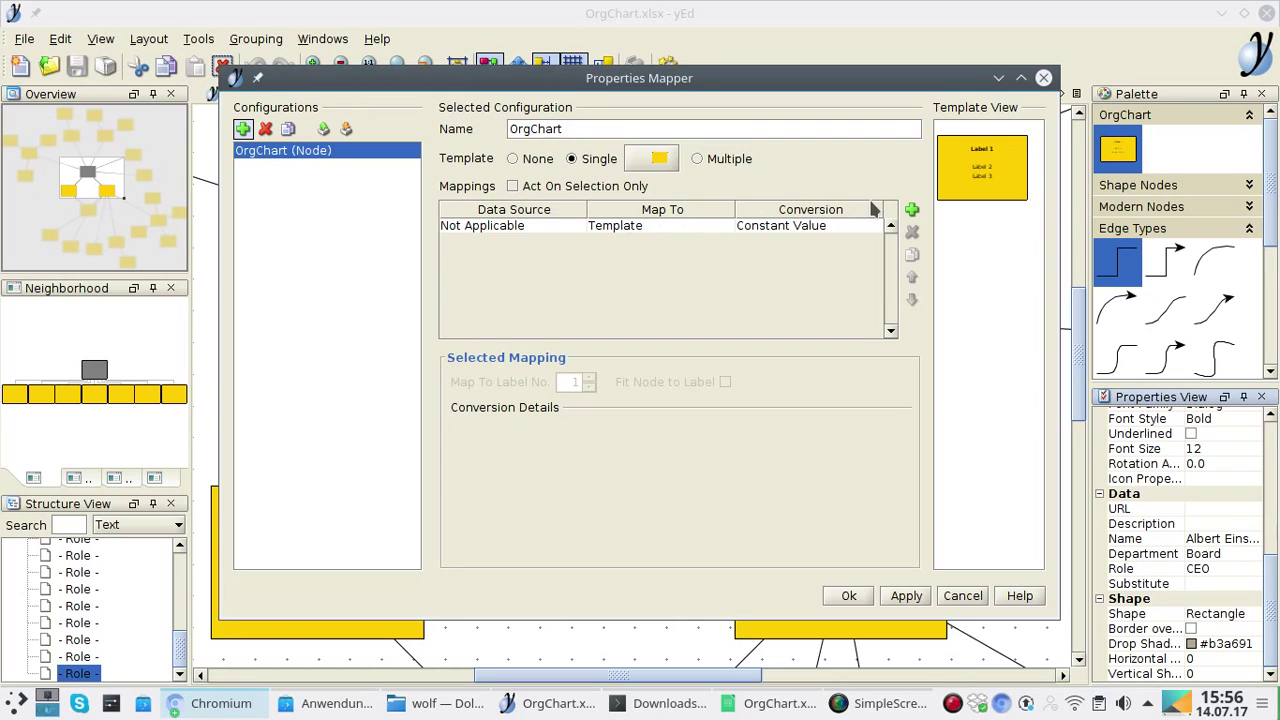
click(911, 209)
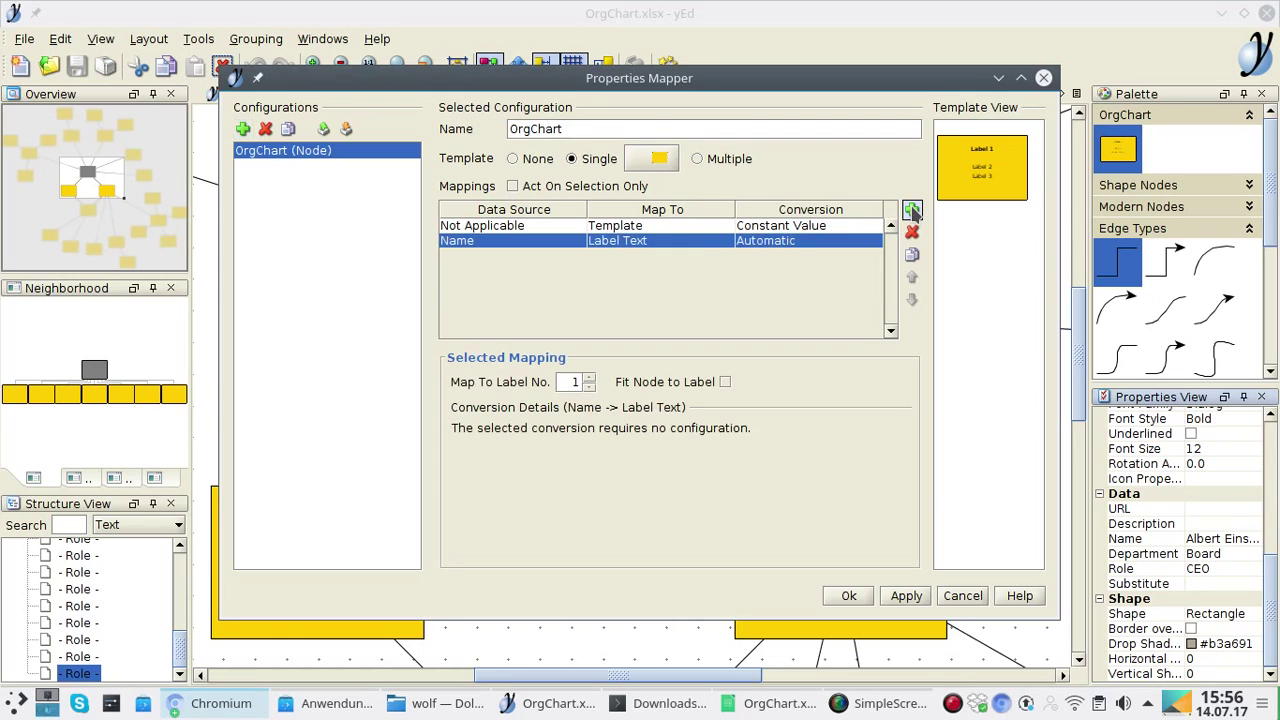
click(513, 242)
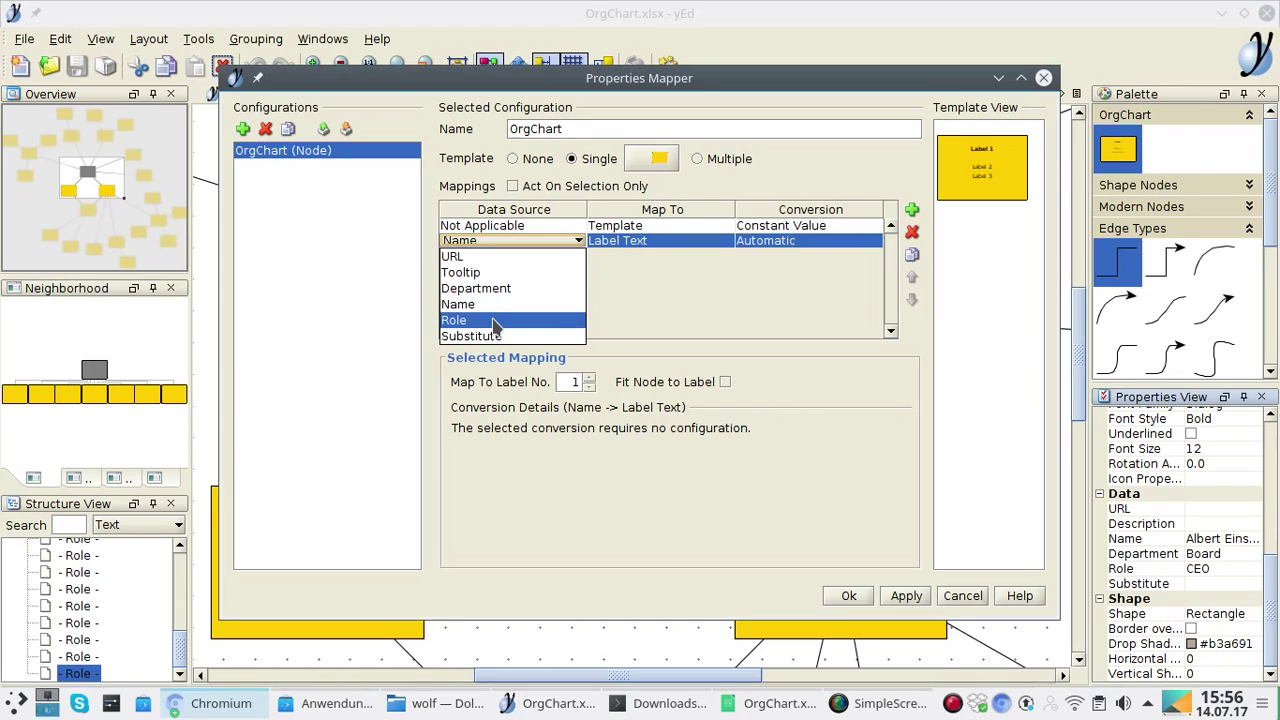
click(496, 321)
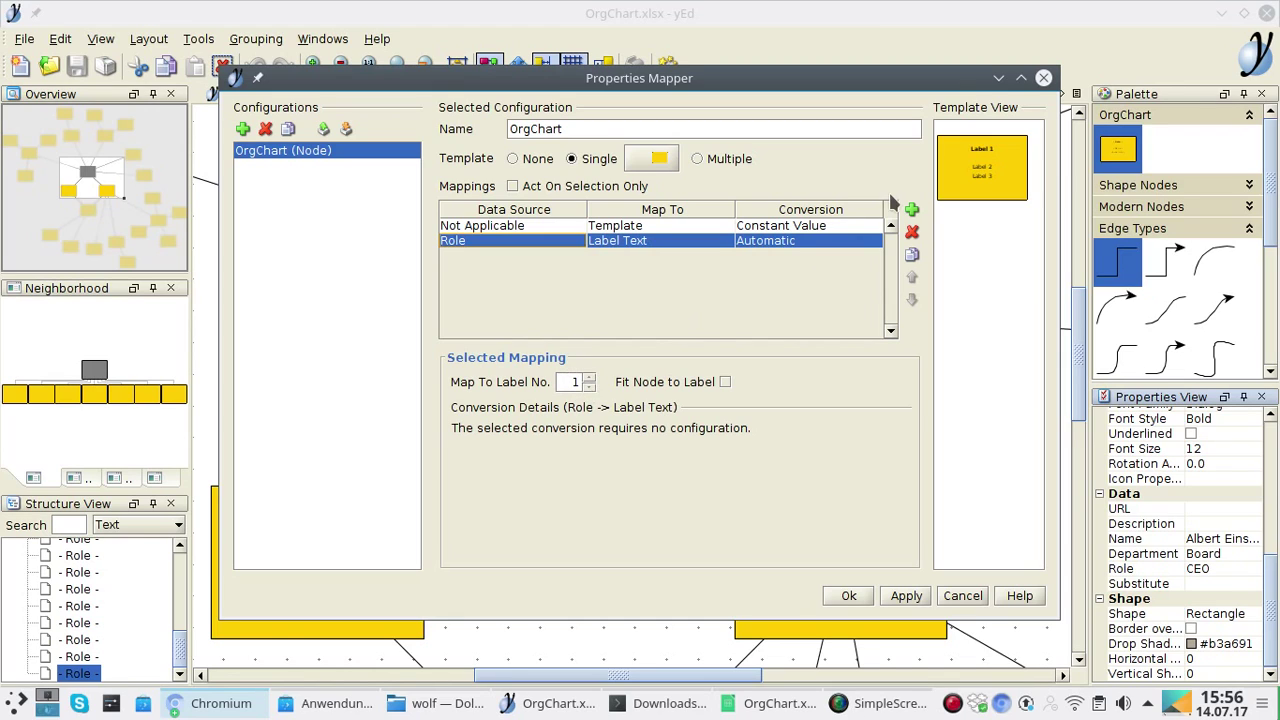
Add label text mappings from Name to label 2 and from Substitute to label 3.
click(912, 212)
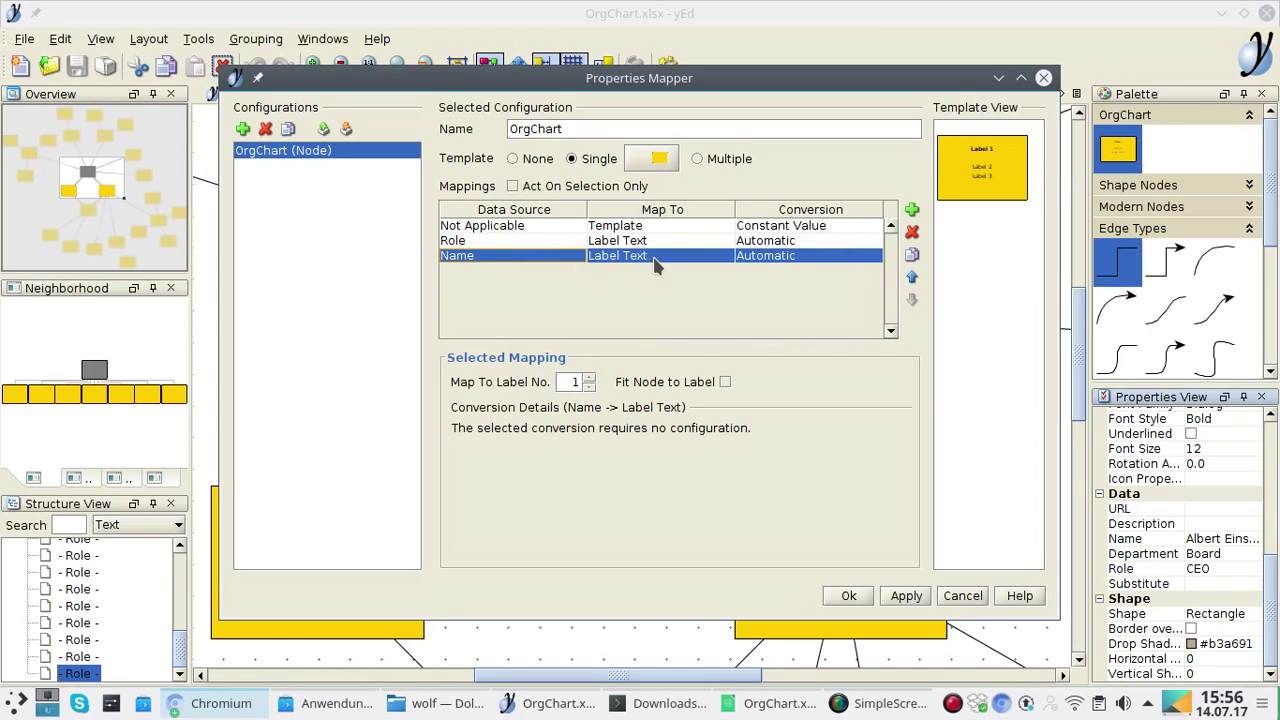
click(589, 377)
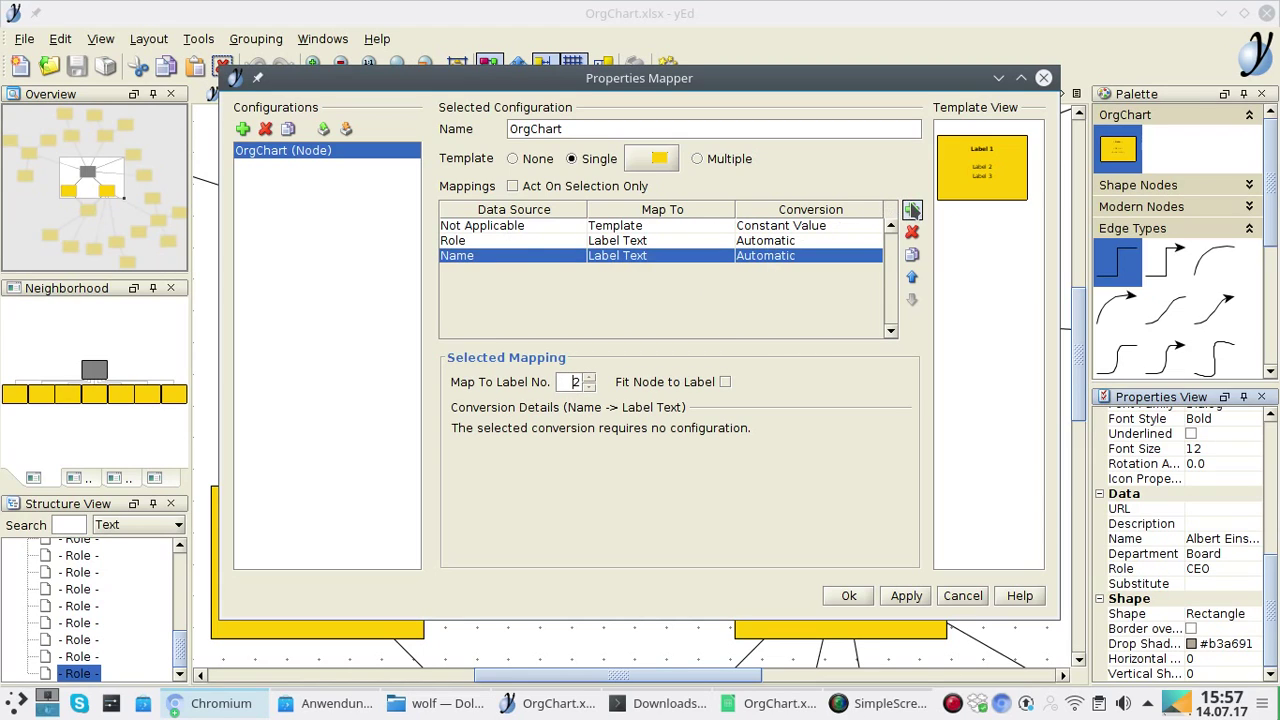
click(911, 210)
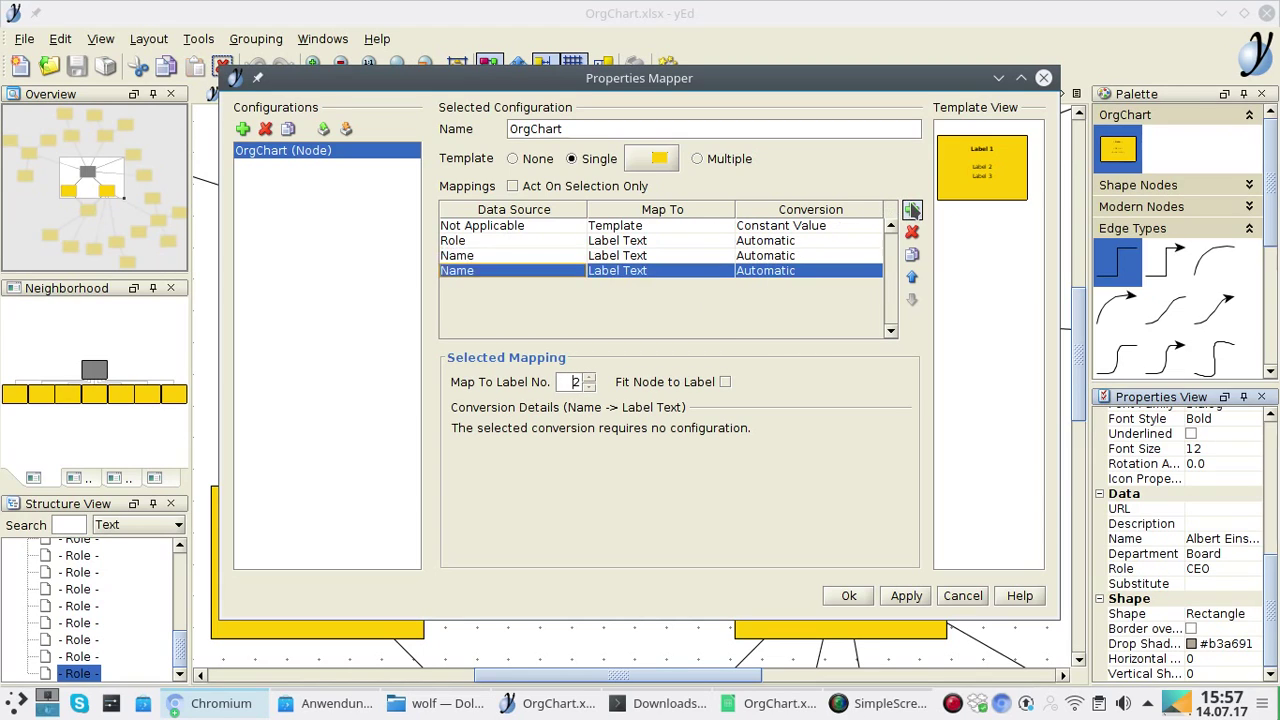
click(565, 272)
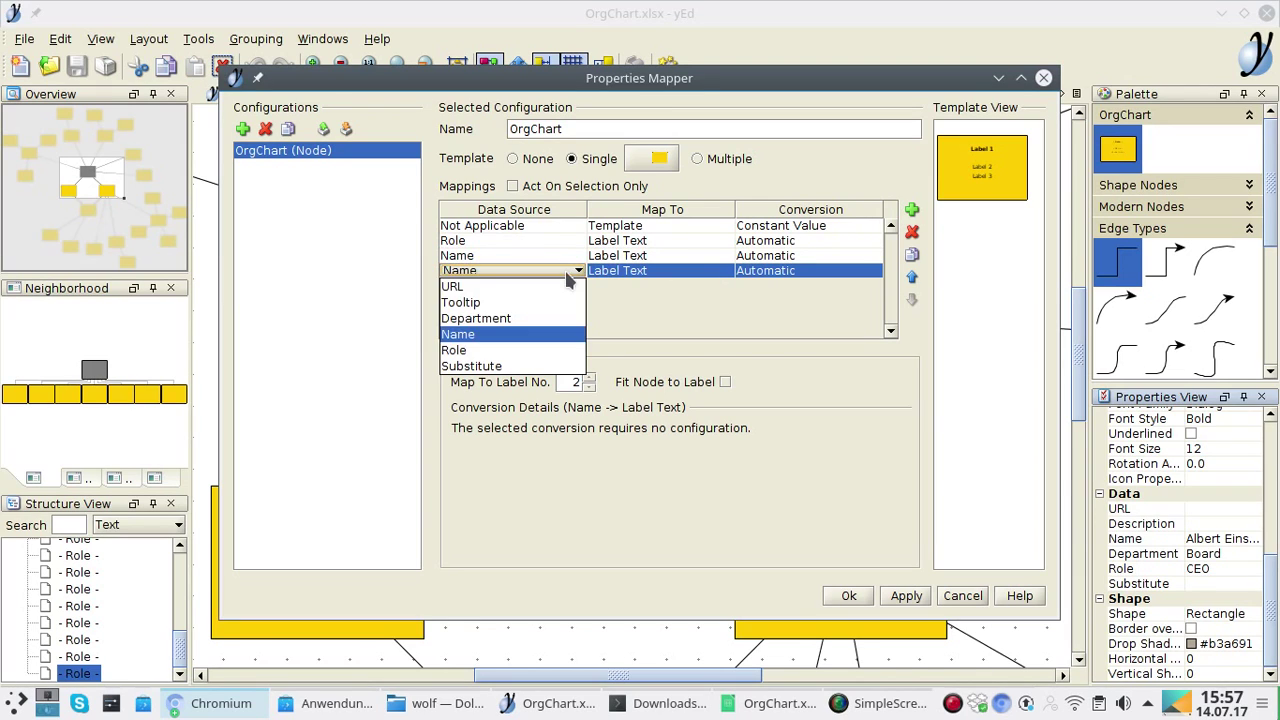
click(540, 367)
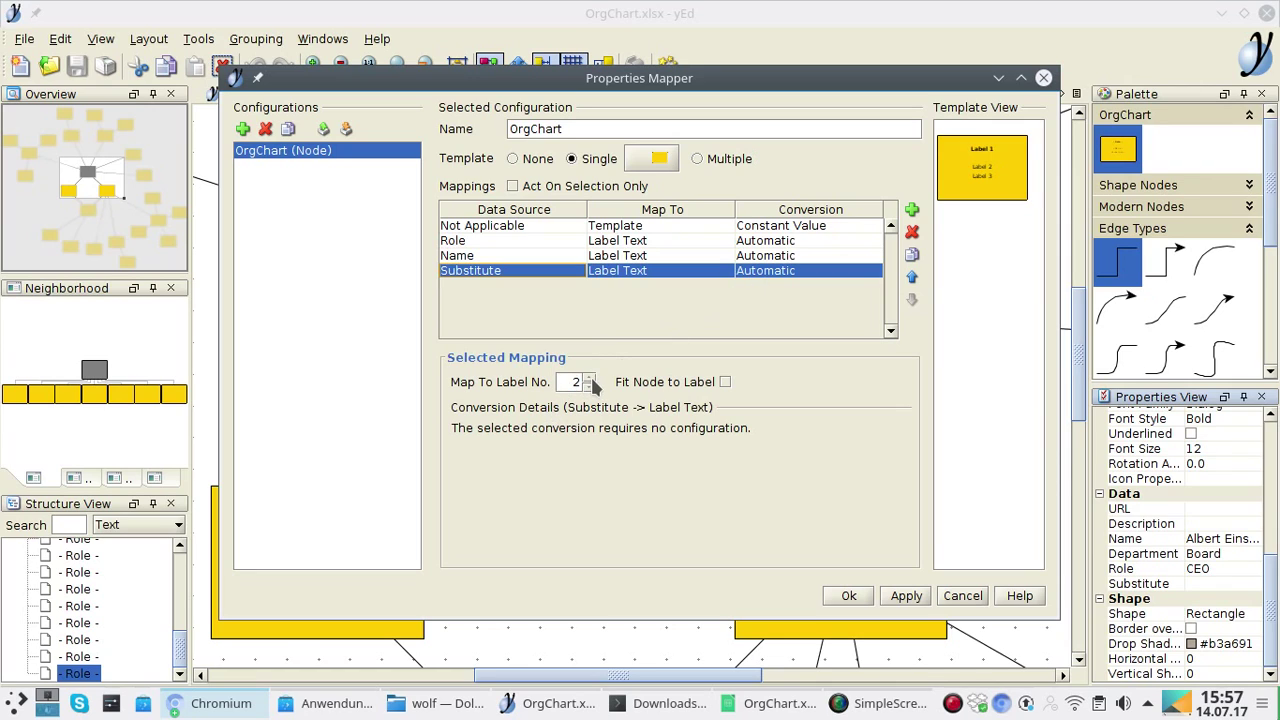
click(590, 378)
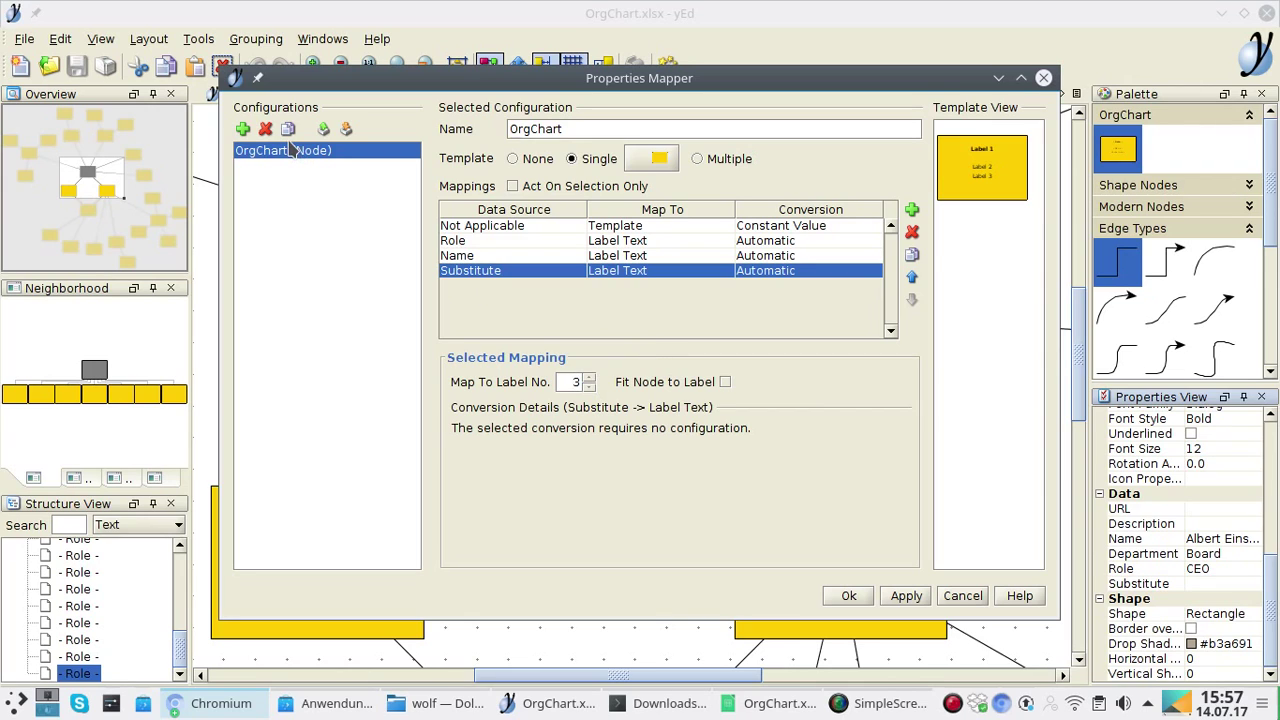
Add a new edge configuration to the Properties Mapper and name it OrgChart.
click(243, 130)
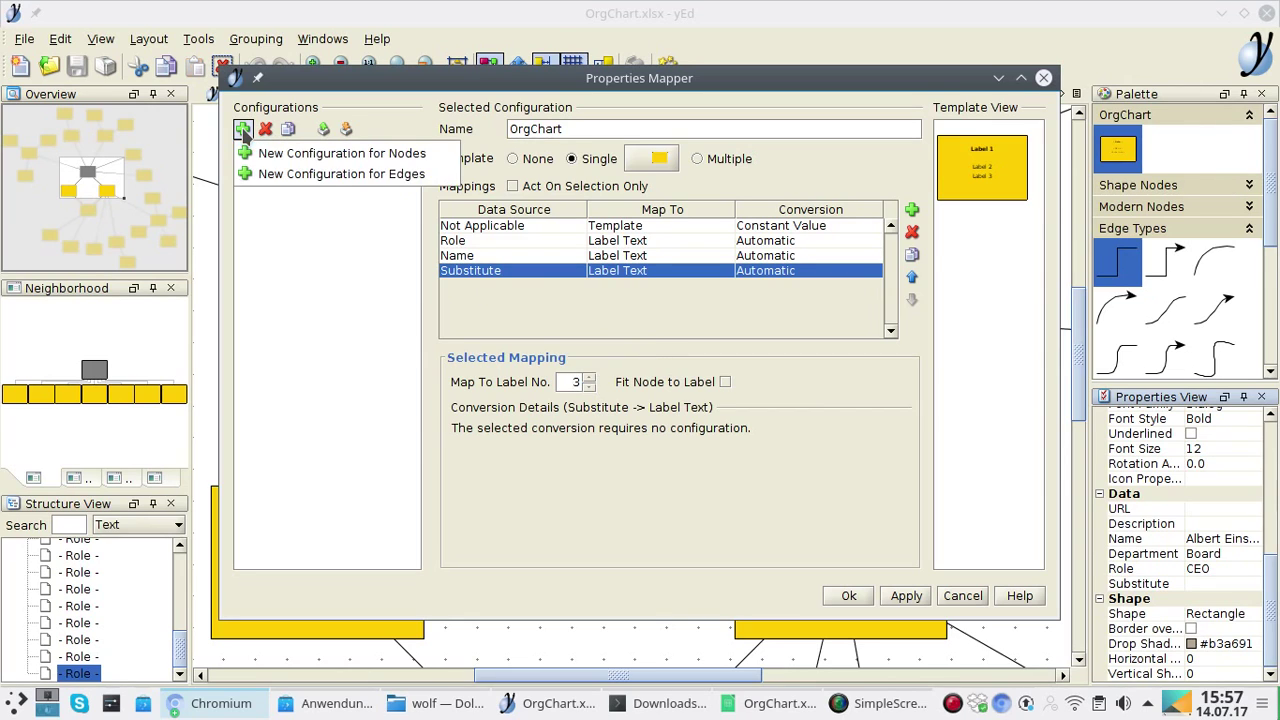
click(280, 176)
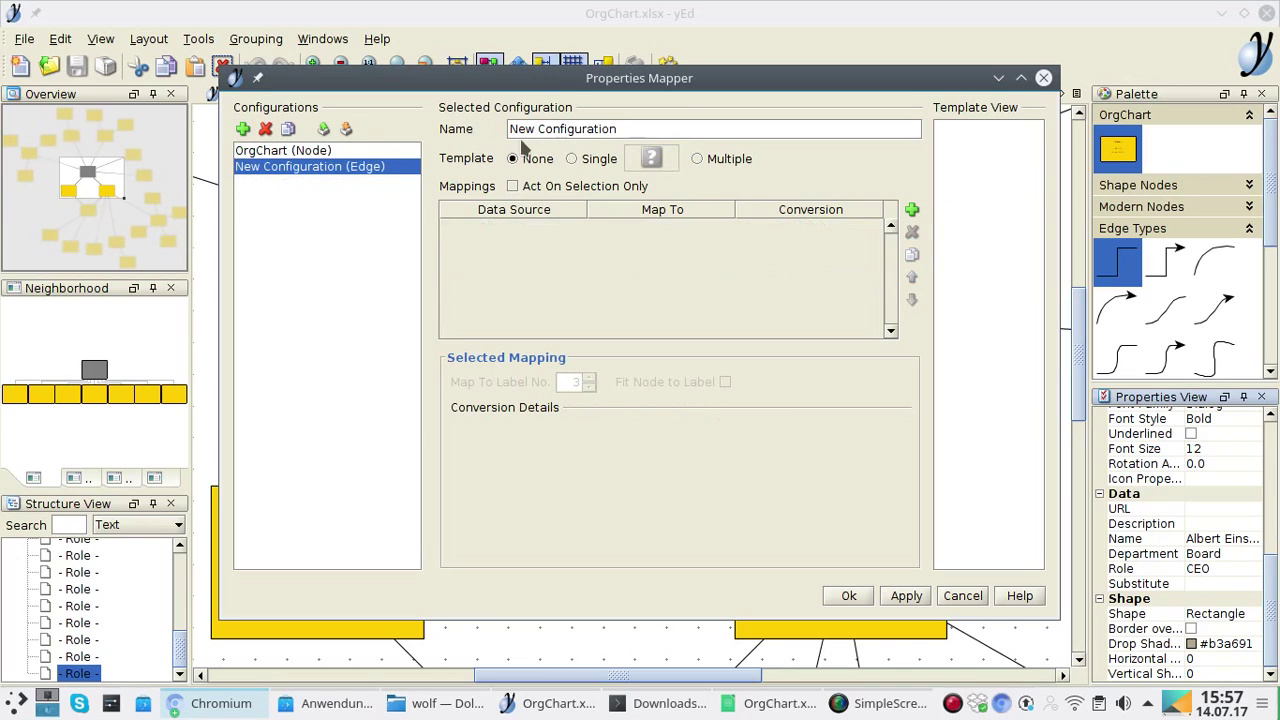
click(616, 130)
drag(632, 130, 508, 129)
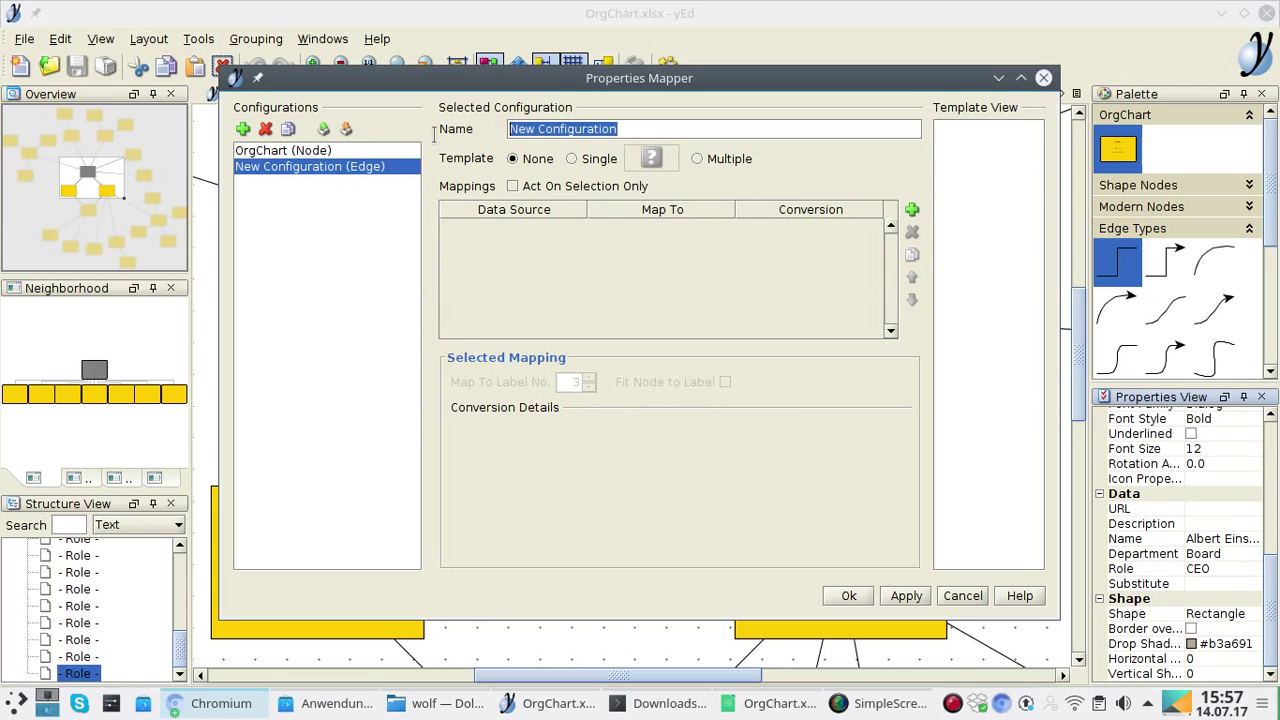
text(O)
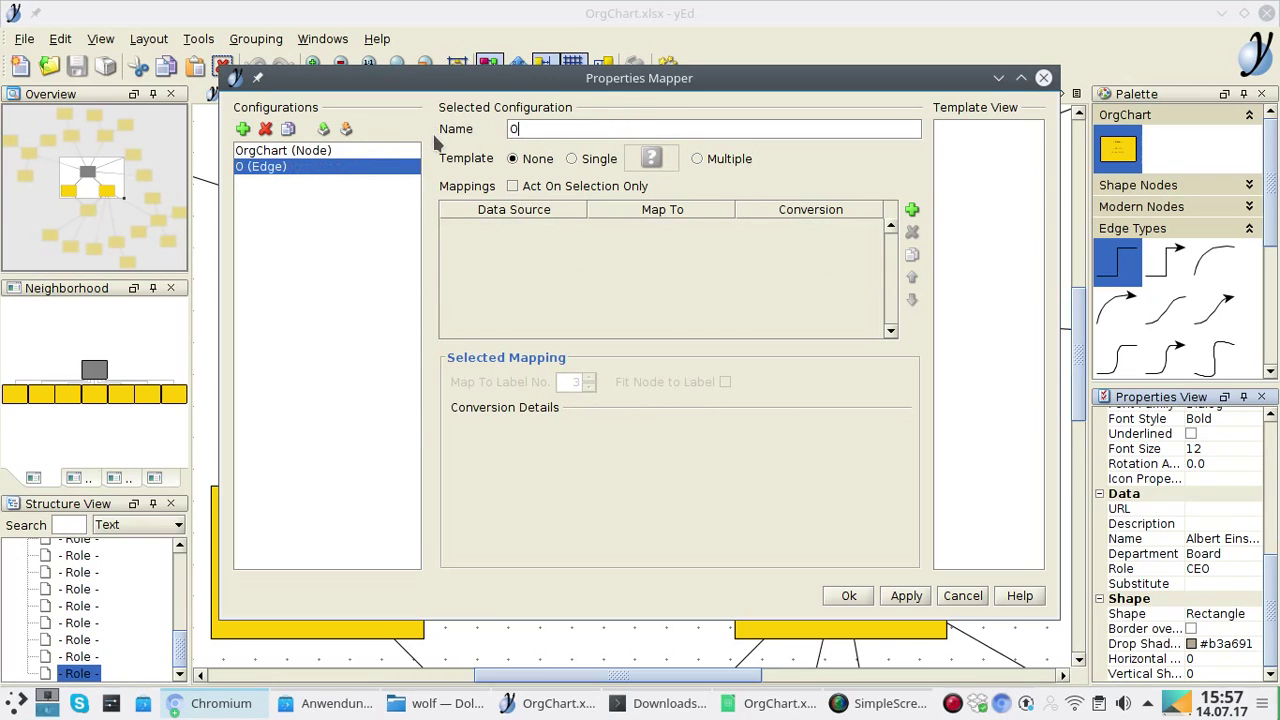
text(rgChart)
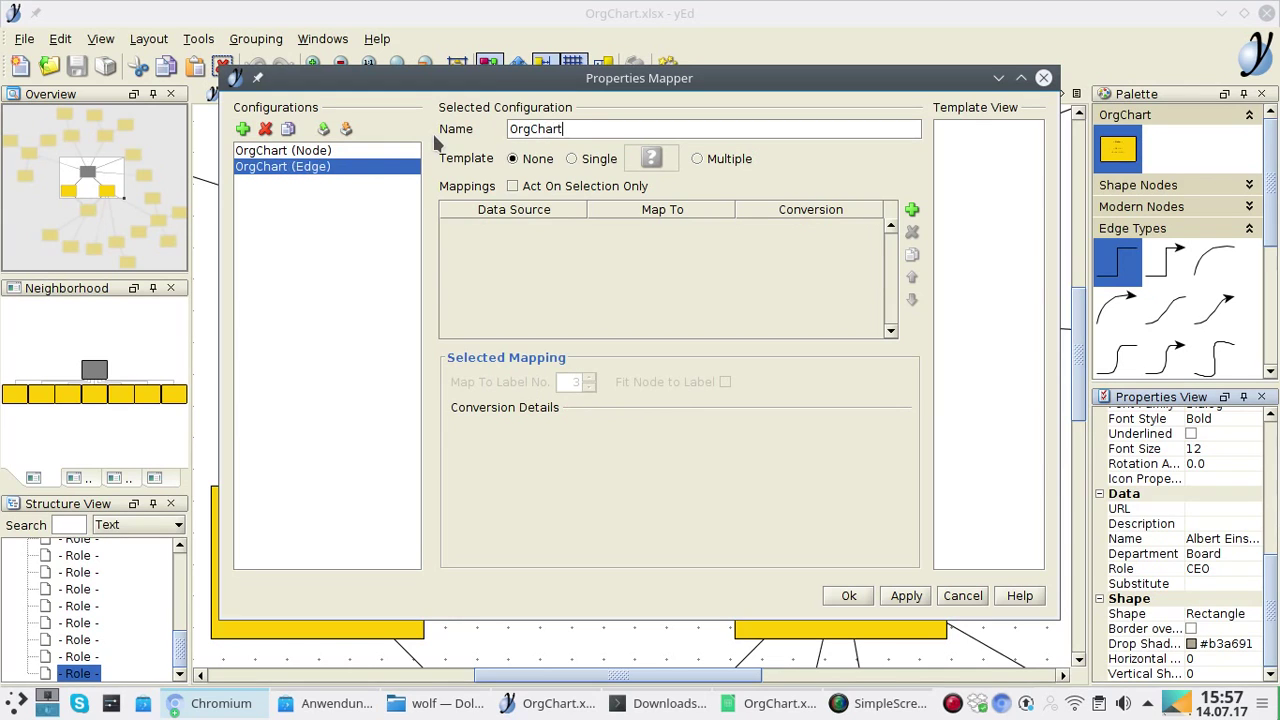
Assign the plain stepped edge without arrowheads as the single template of the OrgChart edge configuration and save the configurations.
click(575, 160)
click(668, 160)
click(822, 174)
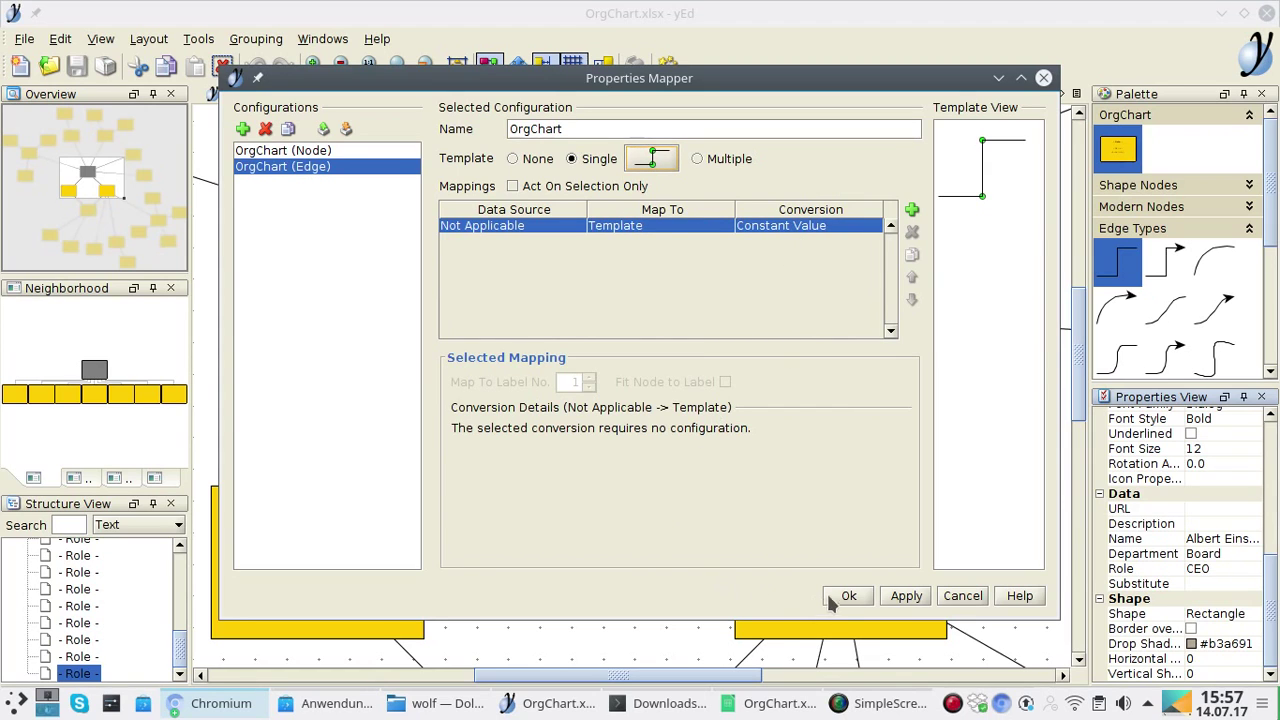
click(852, 597)
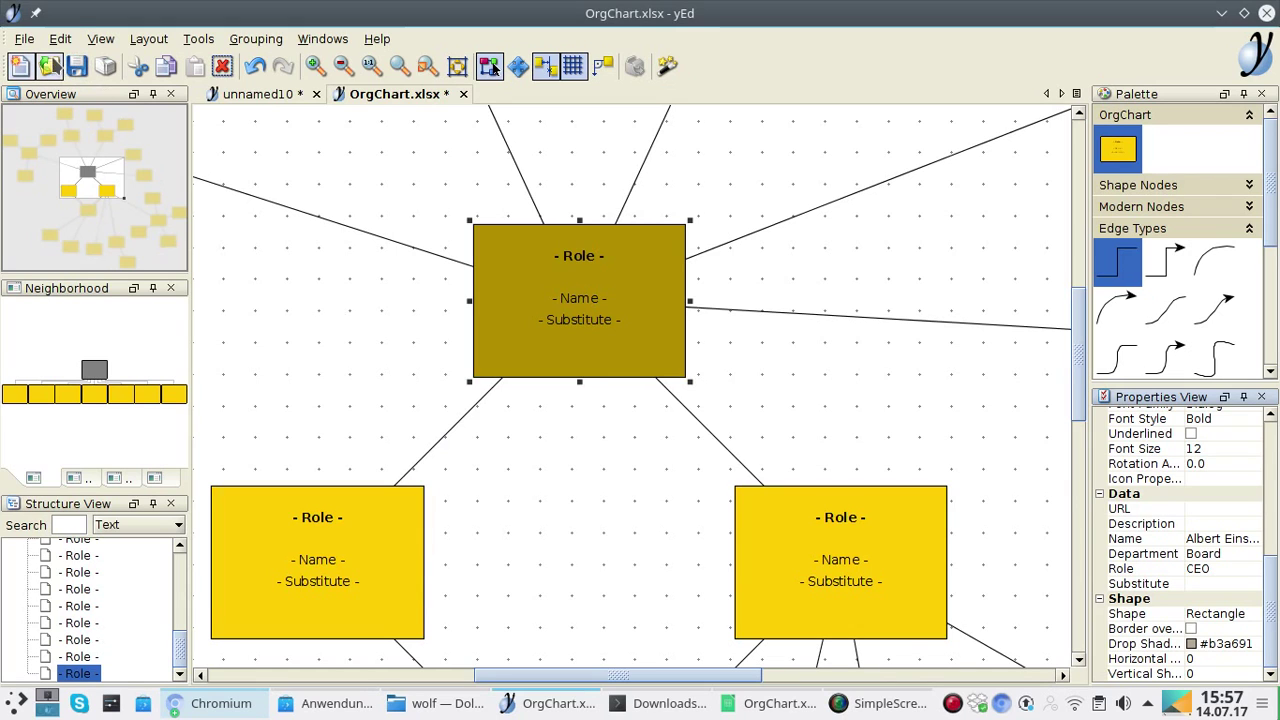
Apply the OrgChart (Node) configuration from the Properties Mapper to the graph so its label mappings take effect.
click(61, 40)
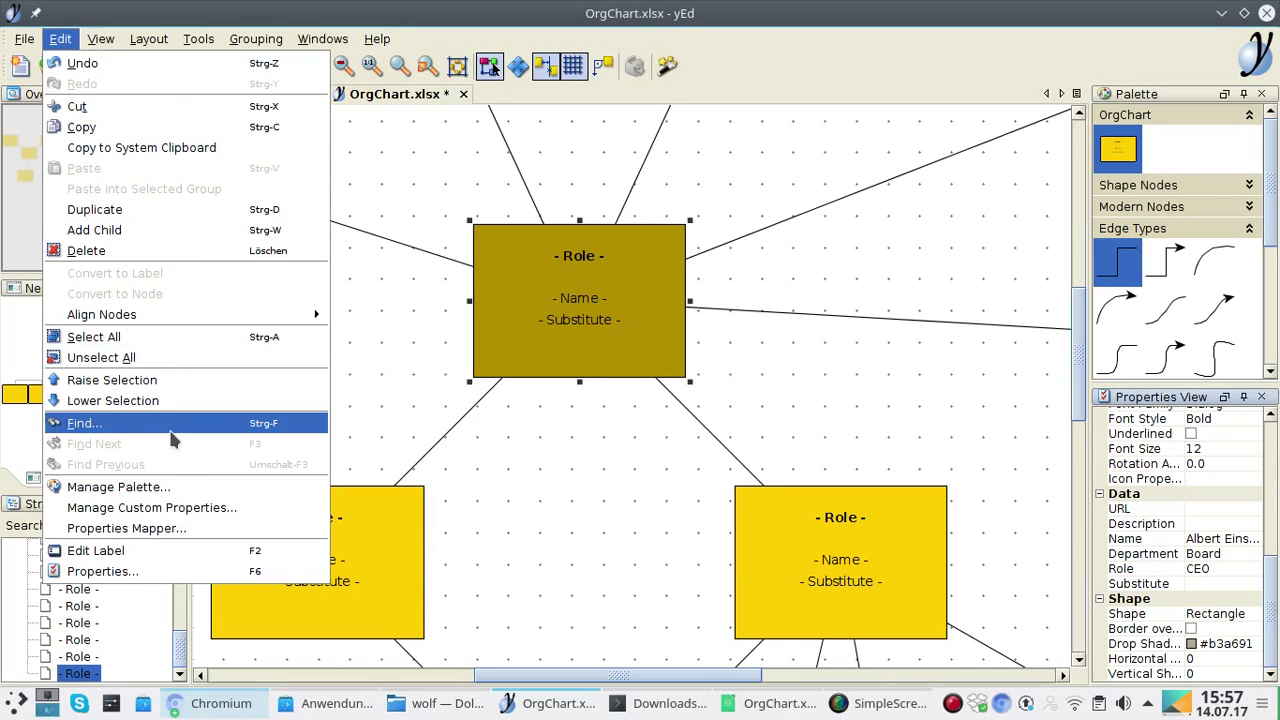
click(168, 537)
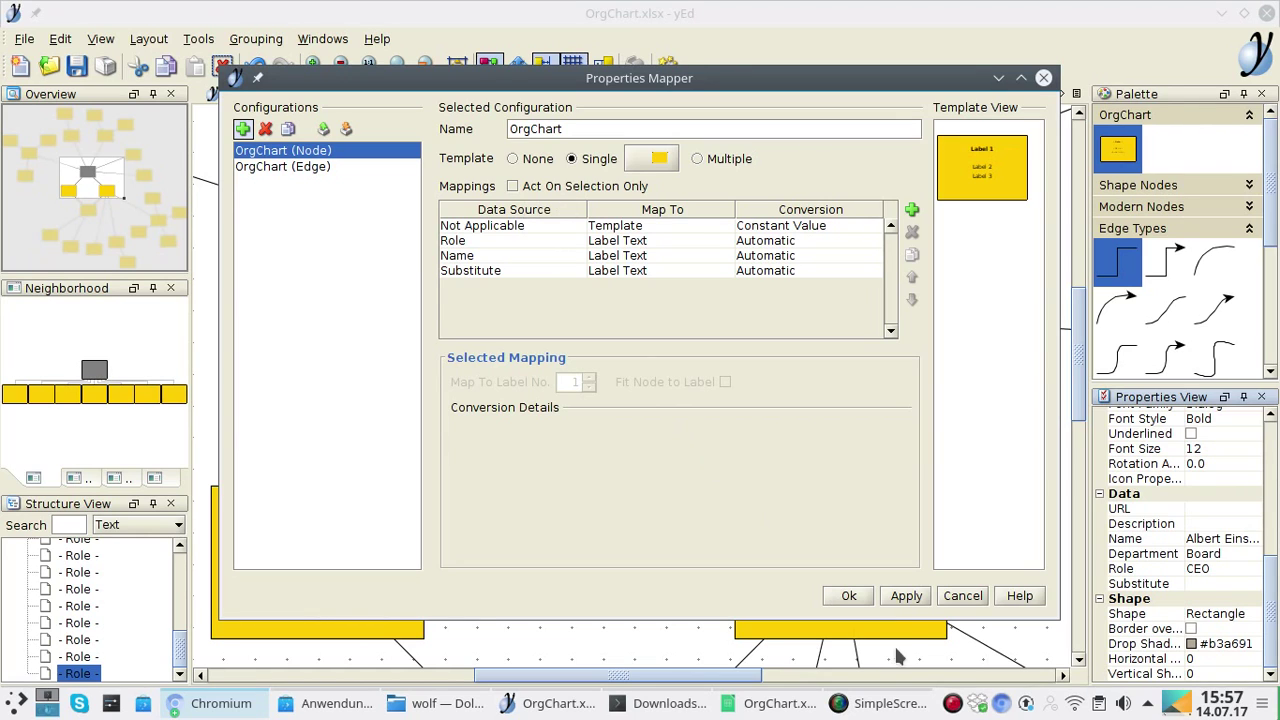
click(918, 597)
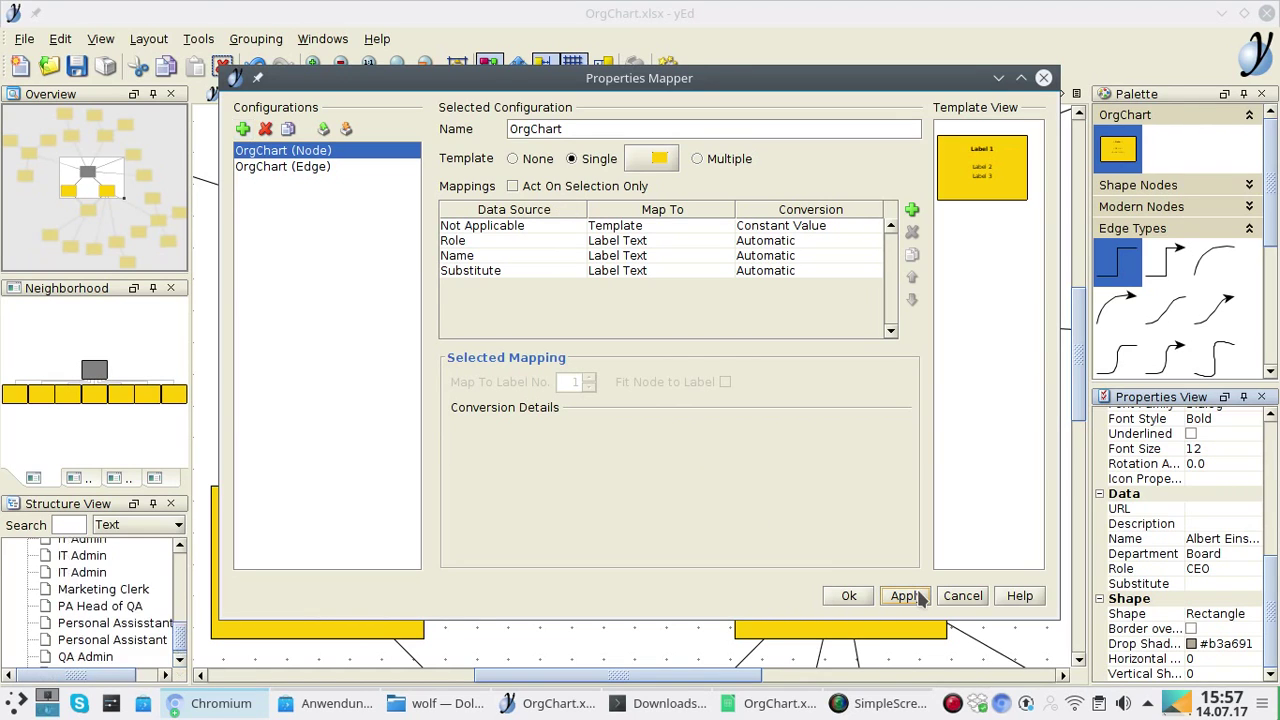
click(849, 597)
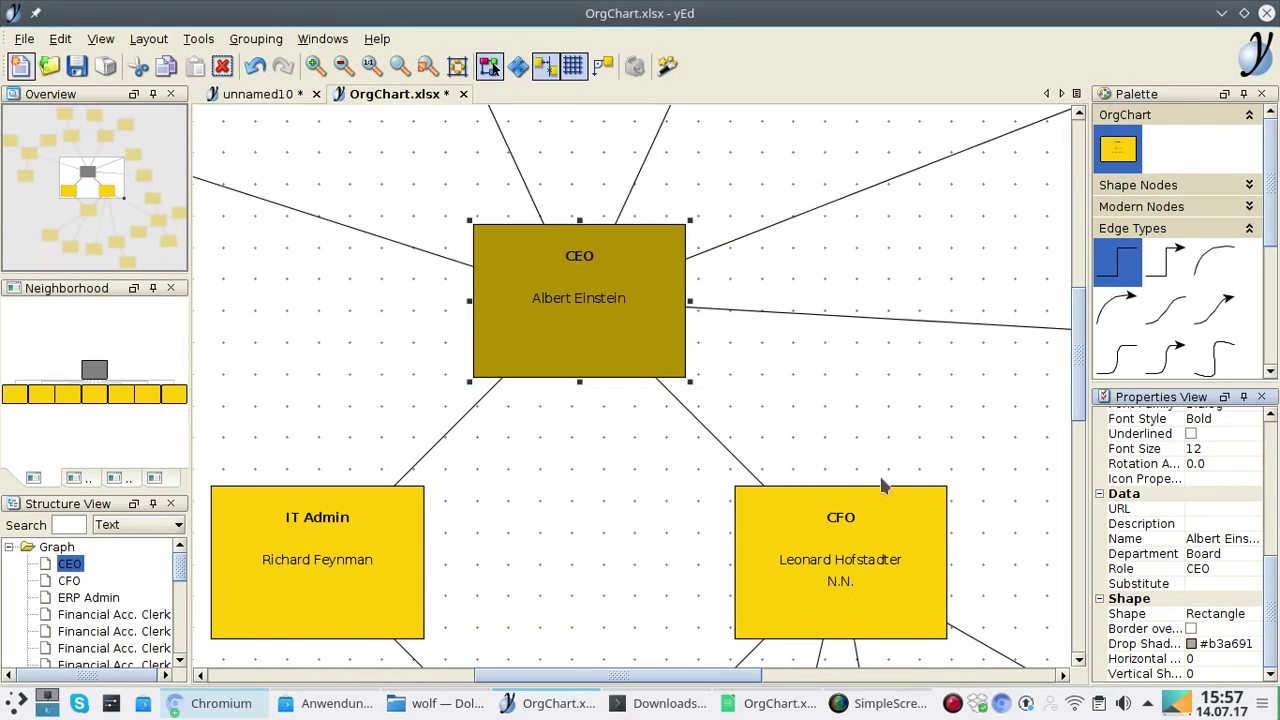
Run a Directed tree layout on the graph with Orthogonal Edge Routing enabled and Child Placement Policy set to Leaves stacked right.
scroll(659, 548, down, 4)
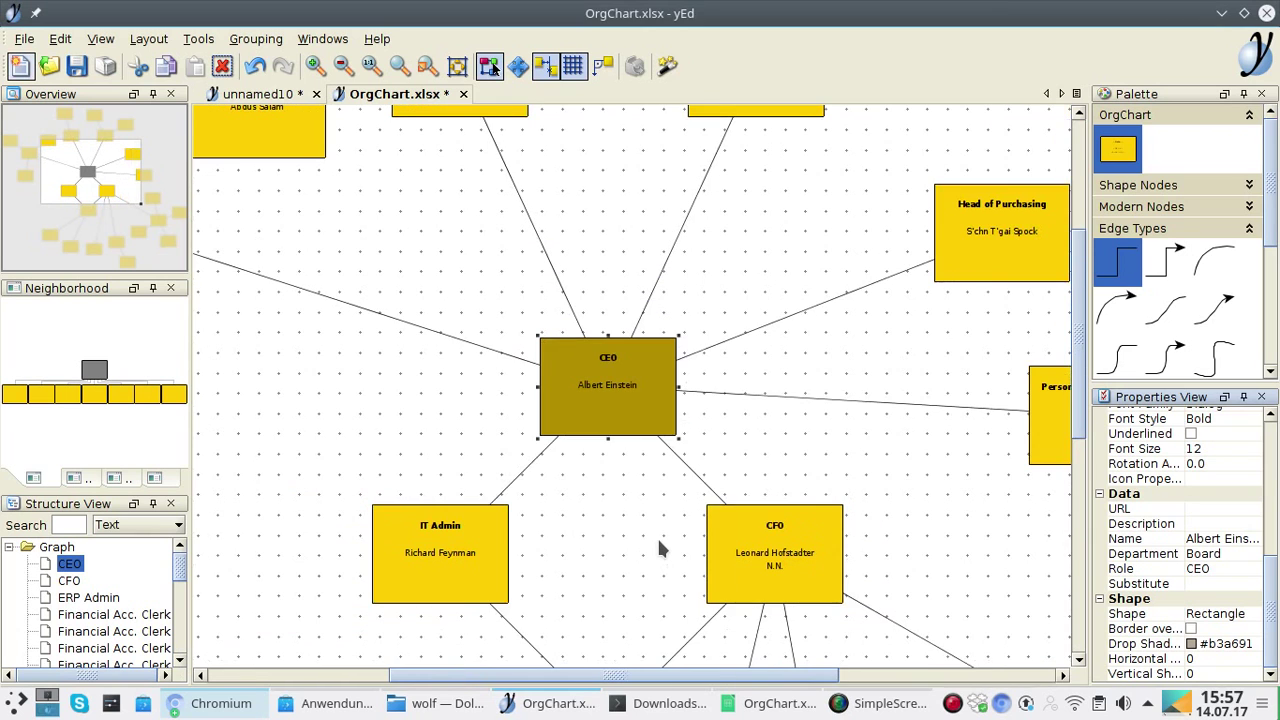
scroll(659, 548, down, 2)
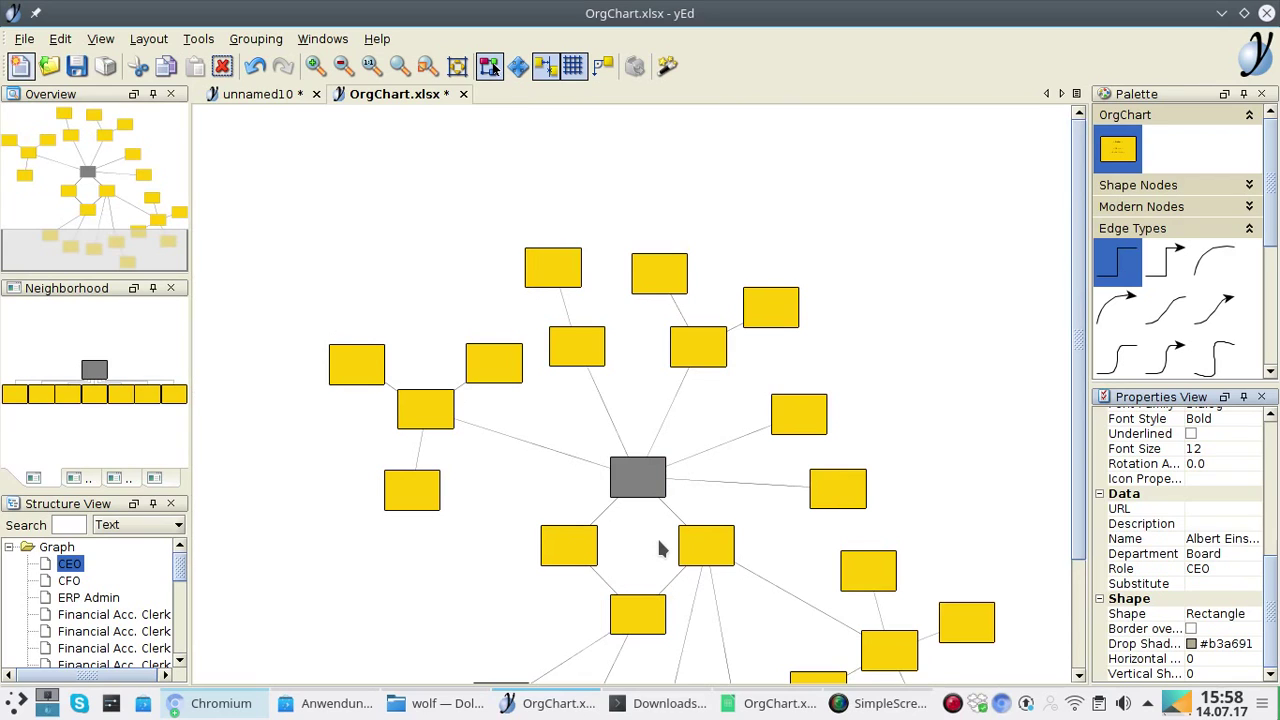
click(150, 40)
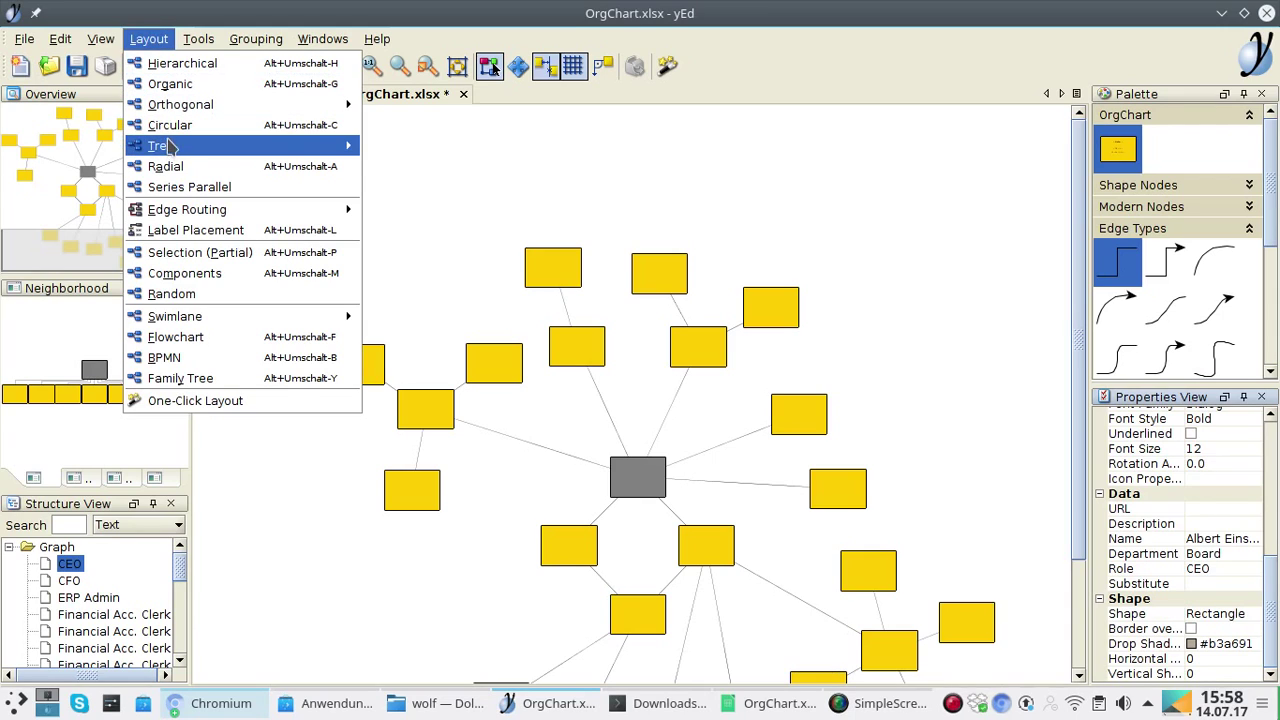
mouse_move(345, 148)
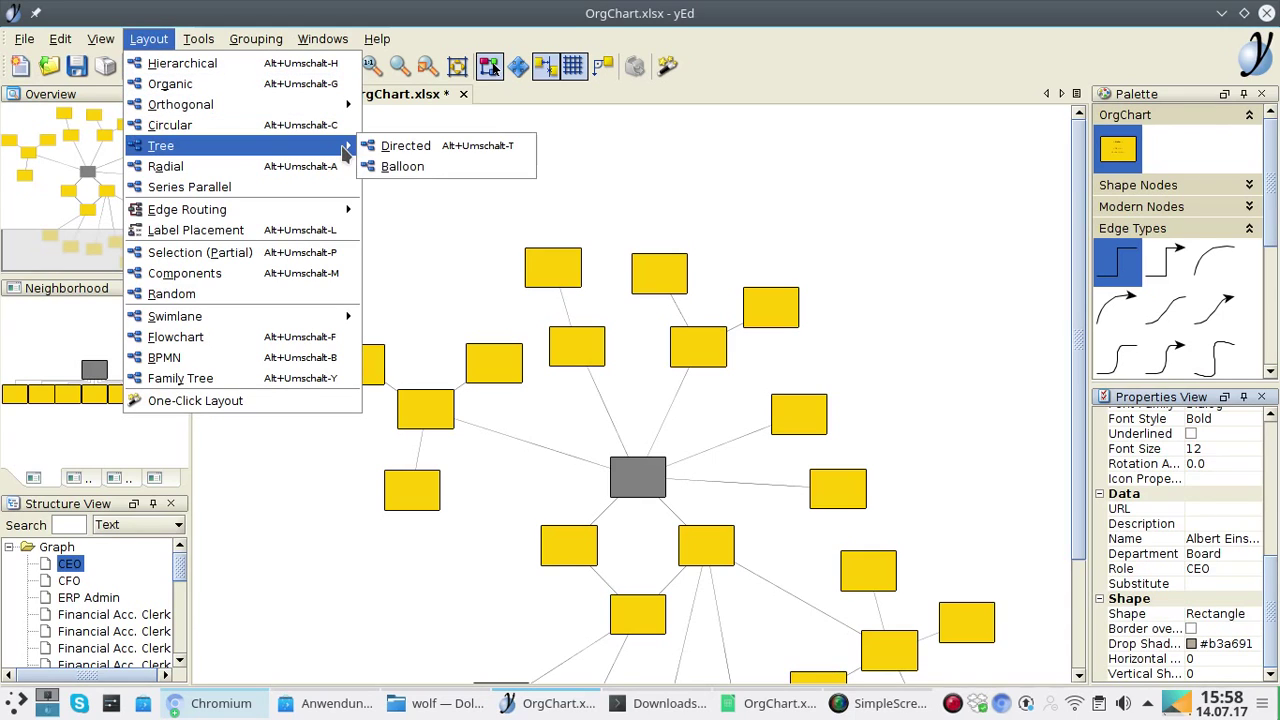
click(400, 147)
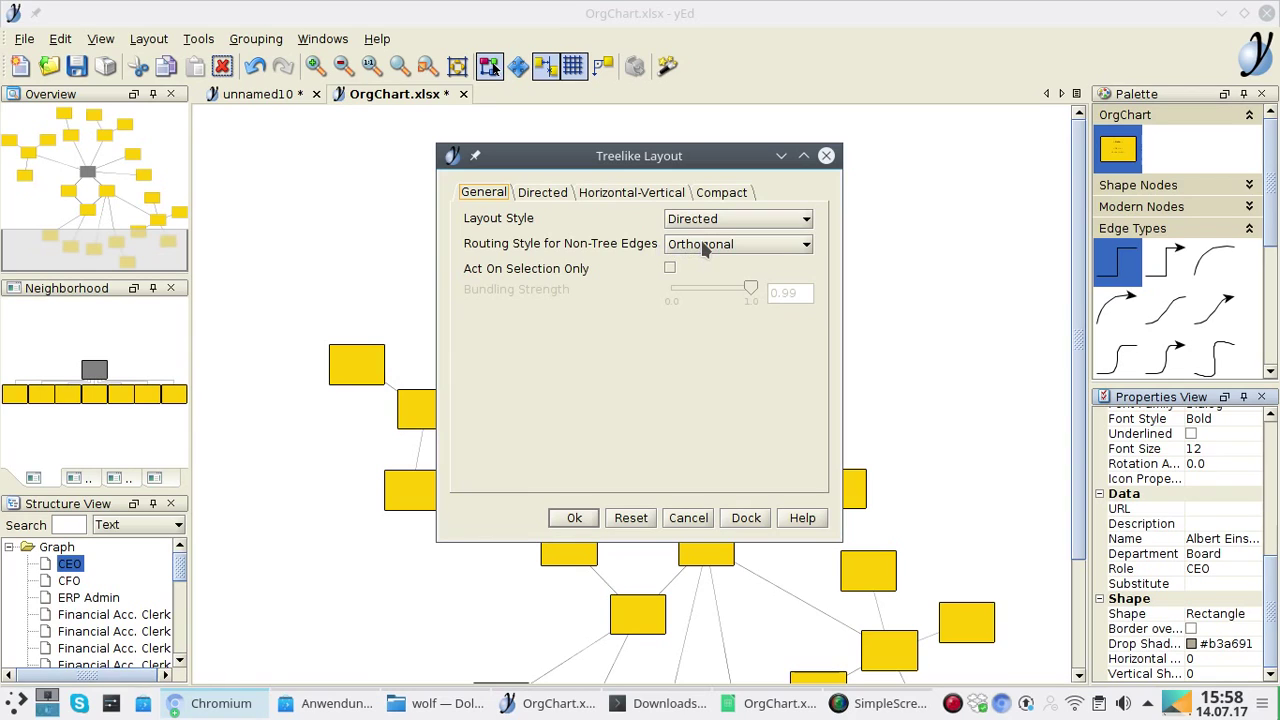
click(547, 193)
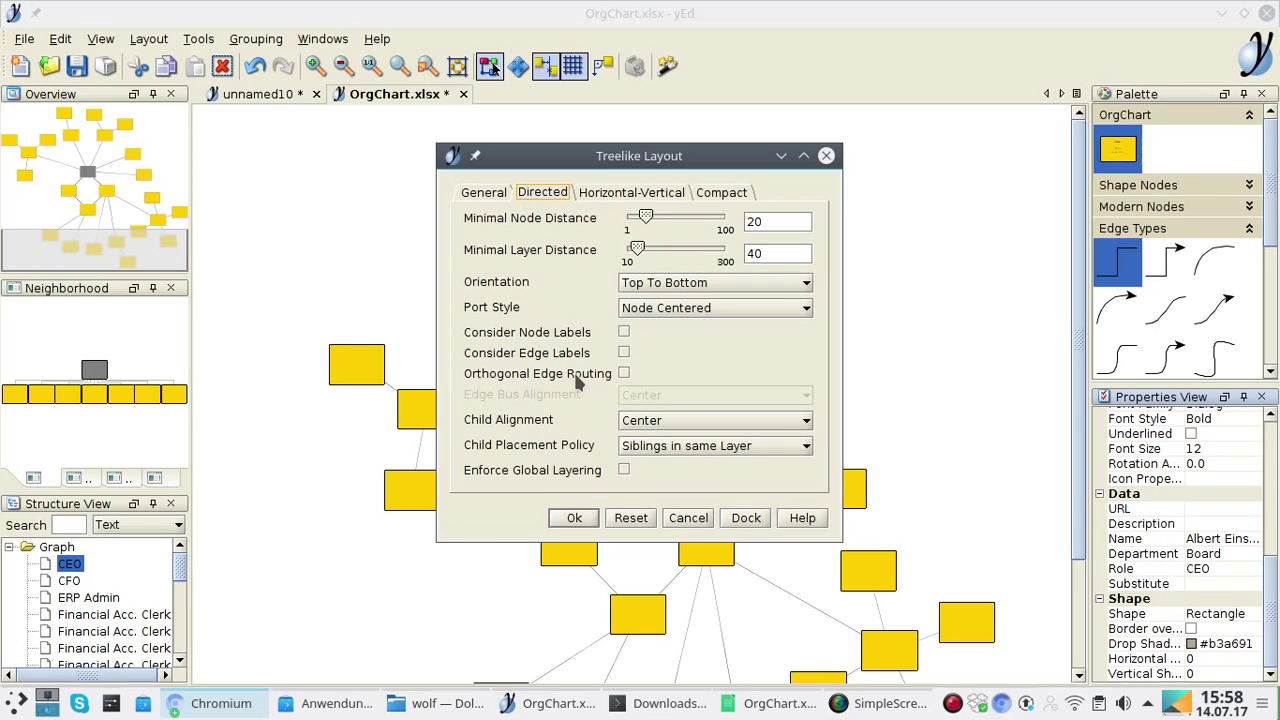
click(623, 373)
click(666, 447)
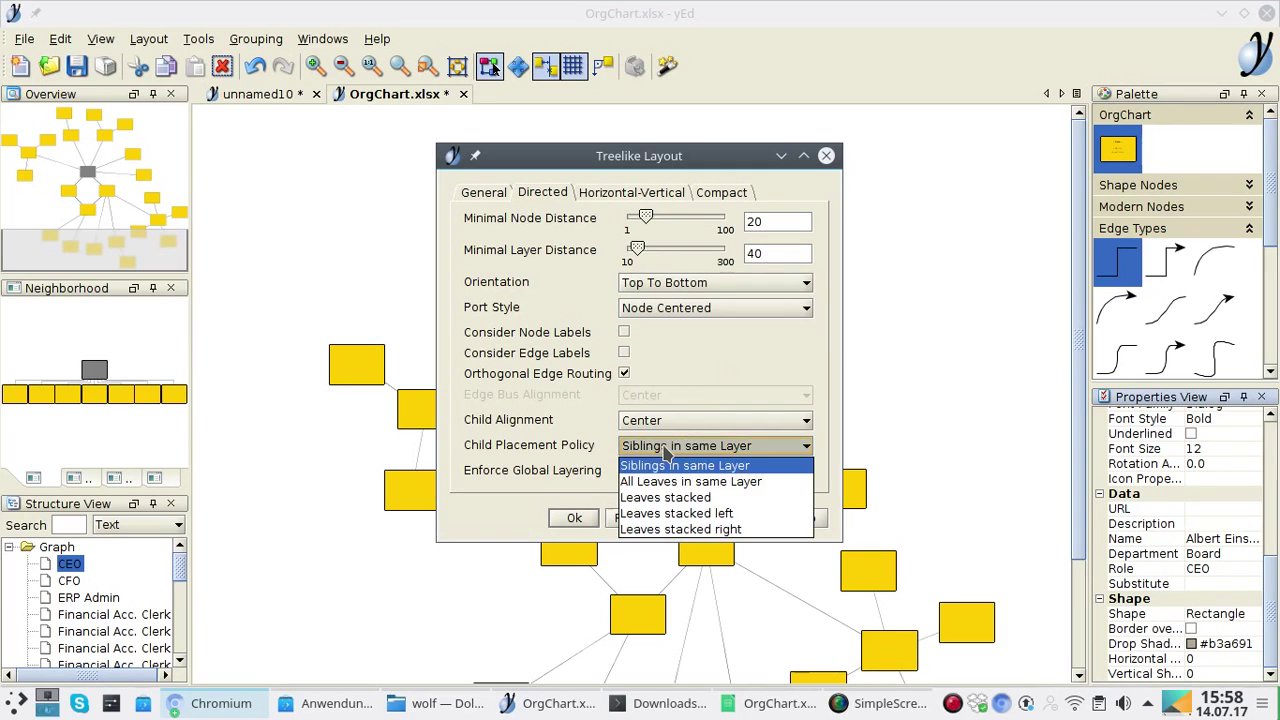
click(670, 530)
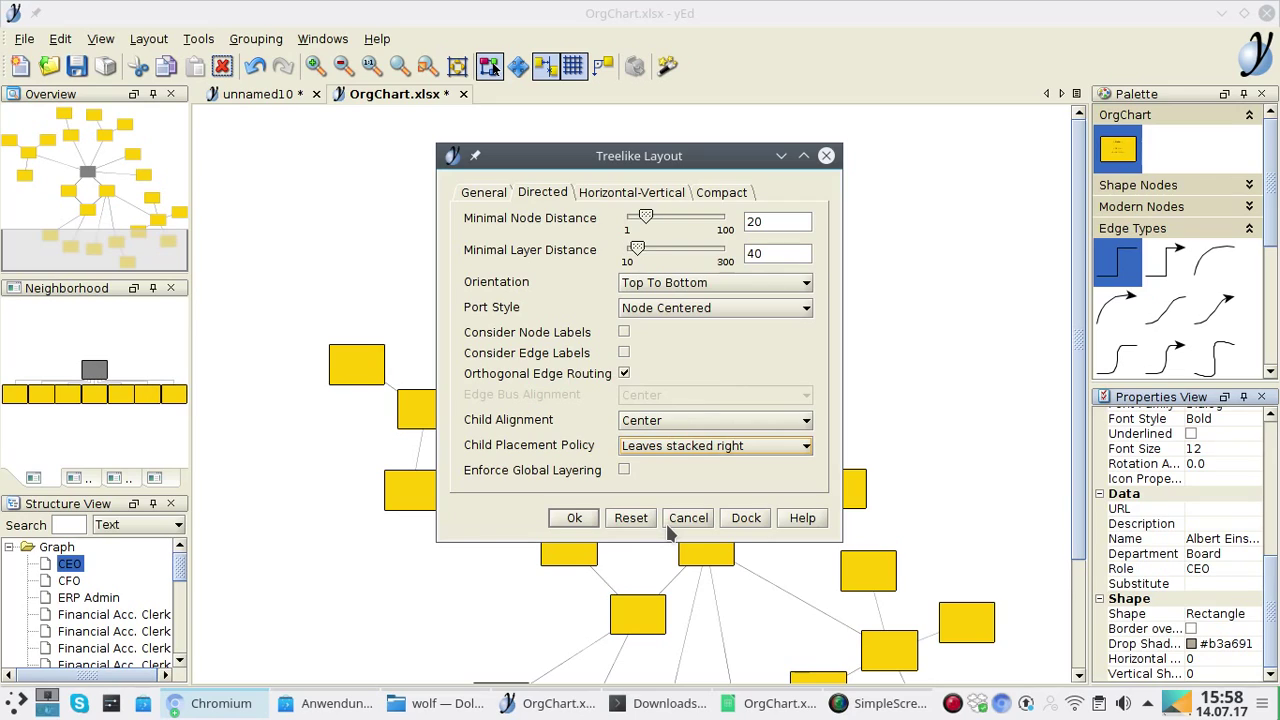
click(575, 518)
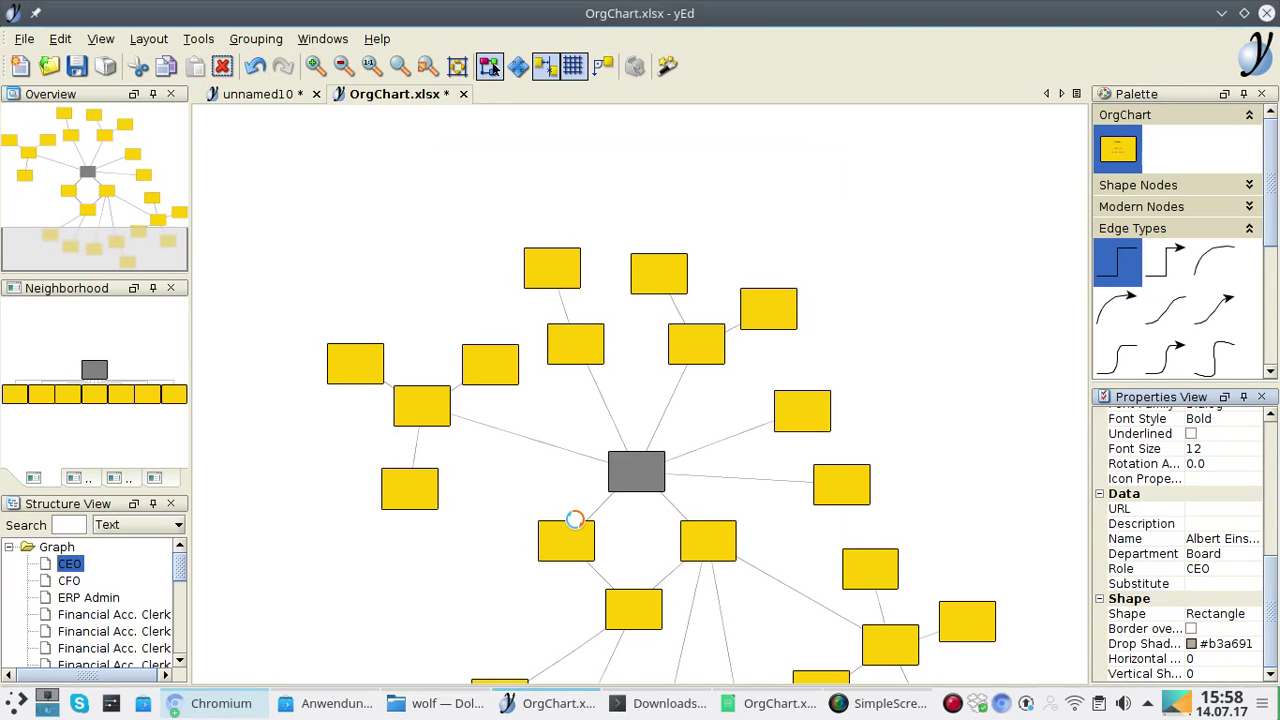